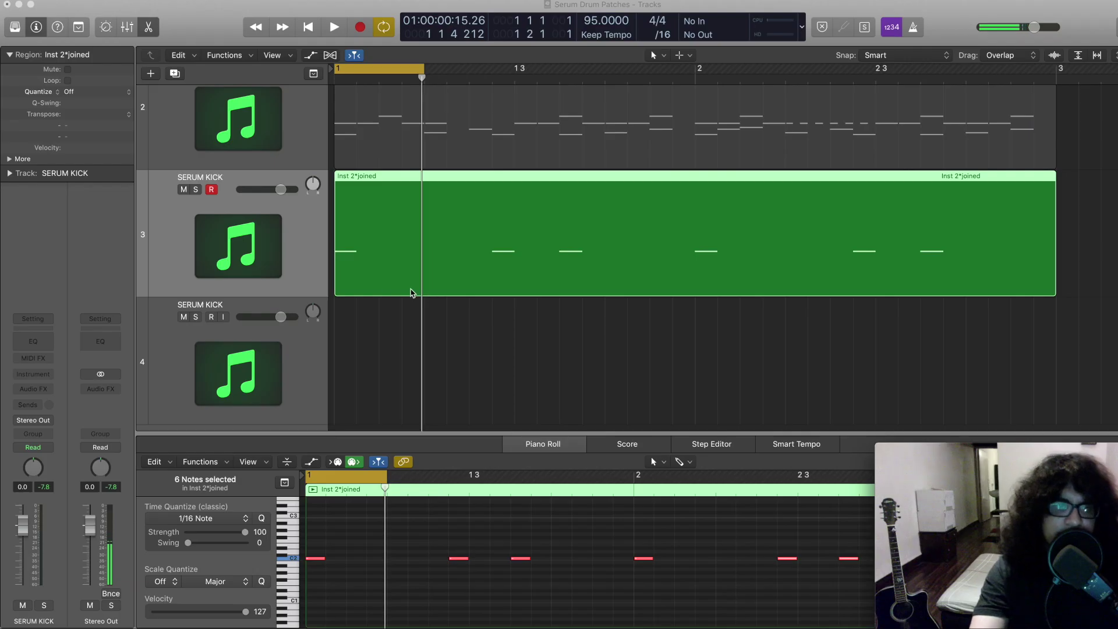
Step: Load Serum in stereo as the instrument on the SERUM KICK track, audition the default sound and reposition the plug-in window
{"action": "left_click", "coordinate": [53, 376]}
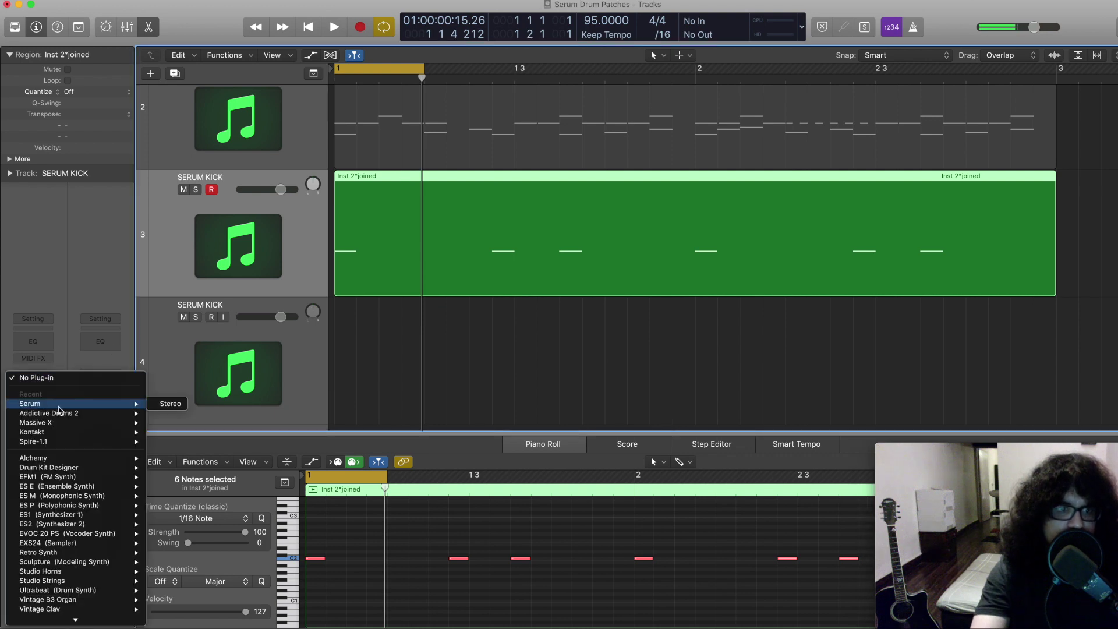
{"action": "left_click", "coordinate": [165, 406]}
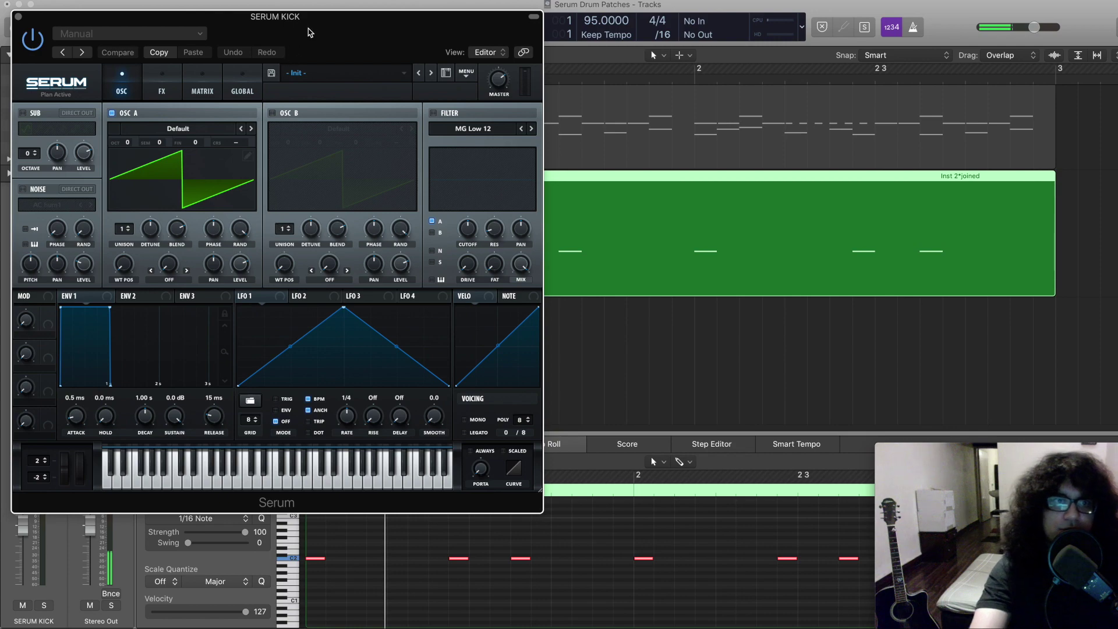
{"action": "left_click_drag", "start_coordinate": [306, 20], "coordinate": [466, 75]}
{"action": "key", "text": "space"}
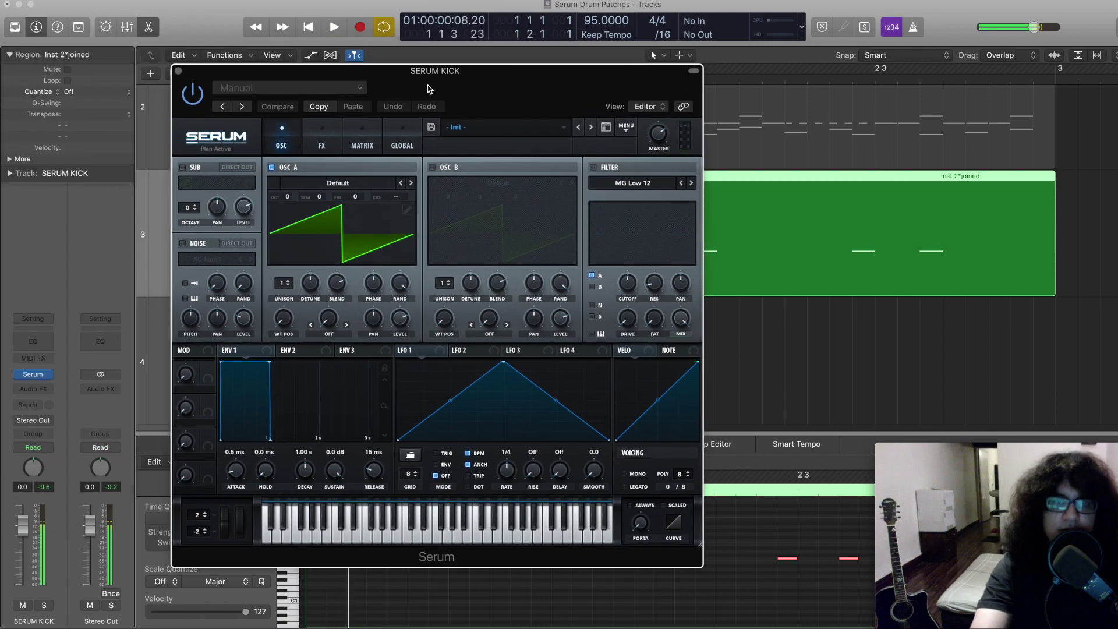
{"action": "left_click_drag", "start_coordinate": [416, 82], "coordinate": [668, 94]}
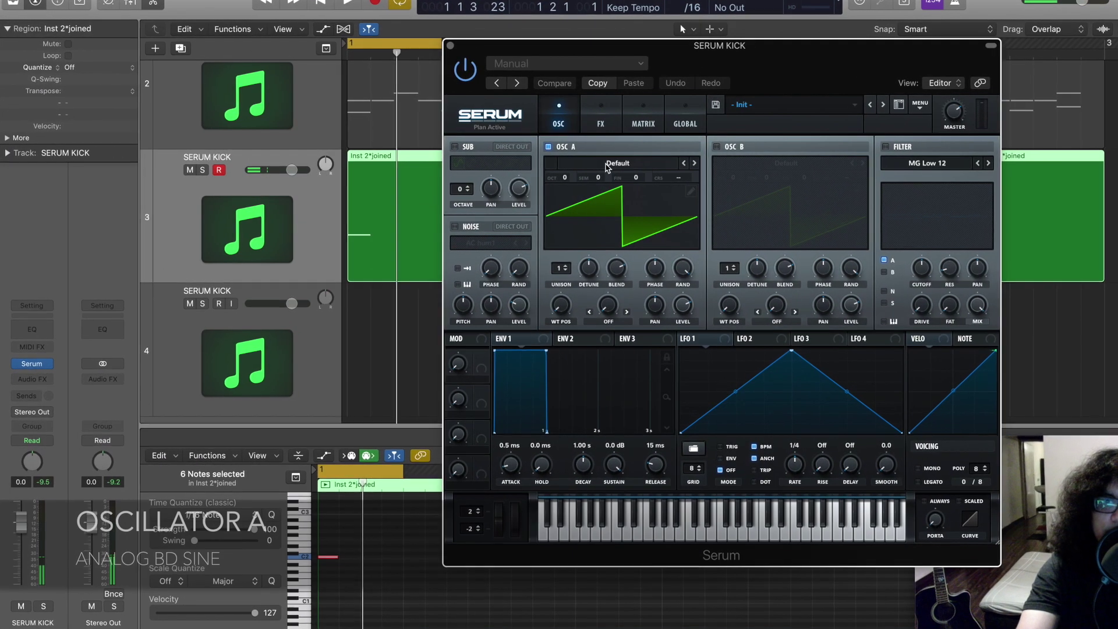
Step: Load the Analog_BD_Sin wavetable from the Analog category into oscillator A
{"action": "left_click", "coordinate": [592, 183]}
{"action": "mouse_move", "coordinate": [584, 199]}
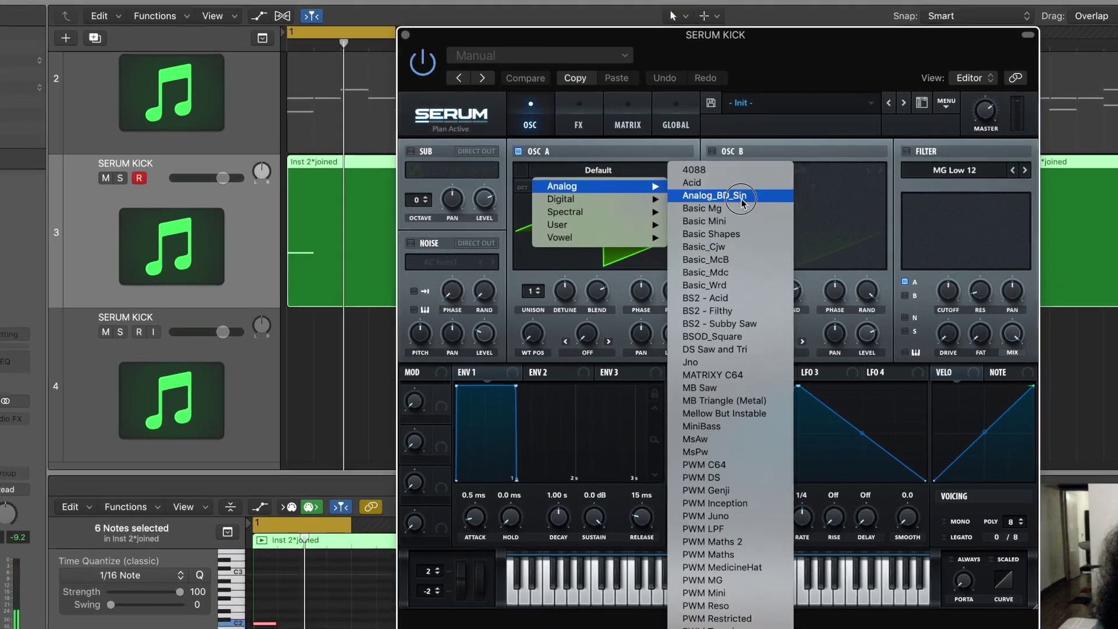
{"action": "left_click", "coordinate": [716, 189]}
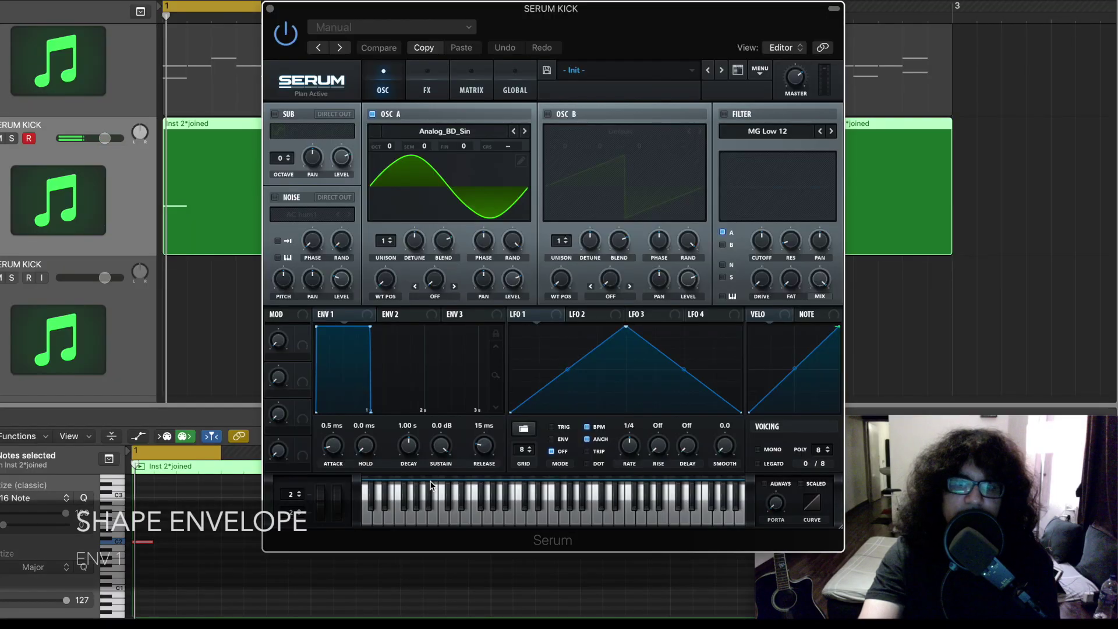
Step: Lower Env 1's sustain to -∞ dB and lengthen its decay to about 1.53 s
{"action": "left_click_drag", "start_coordinate": [441, 447], "coordinate": [438, 546]}
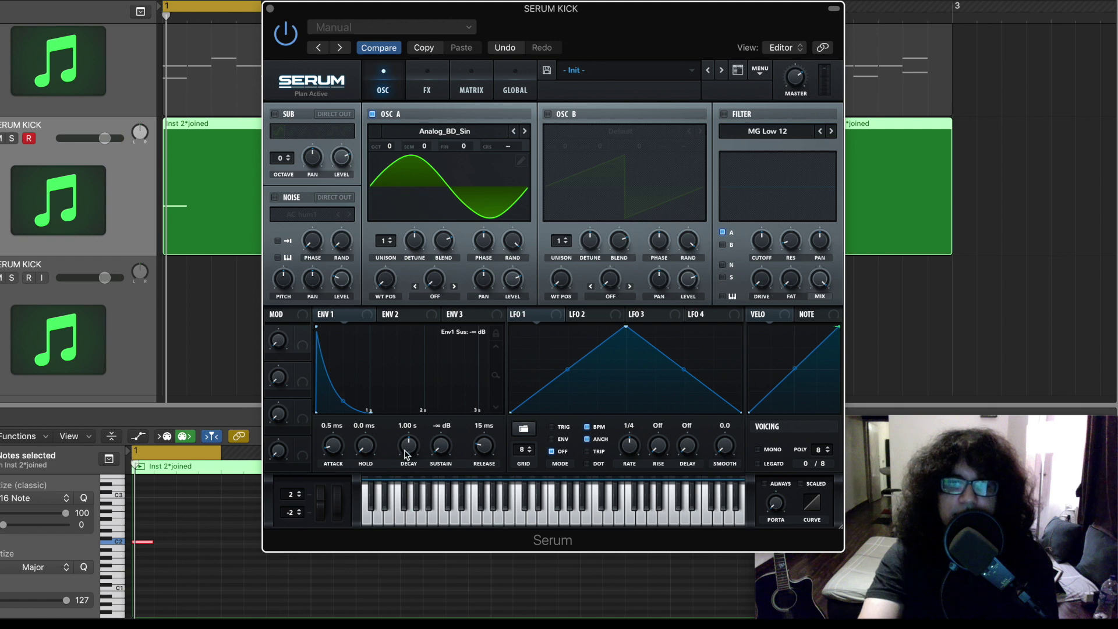
{"action": "left_click_drag", "start_coordinate": [406, 454], "coordinate": [411, 452]}
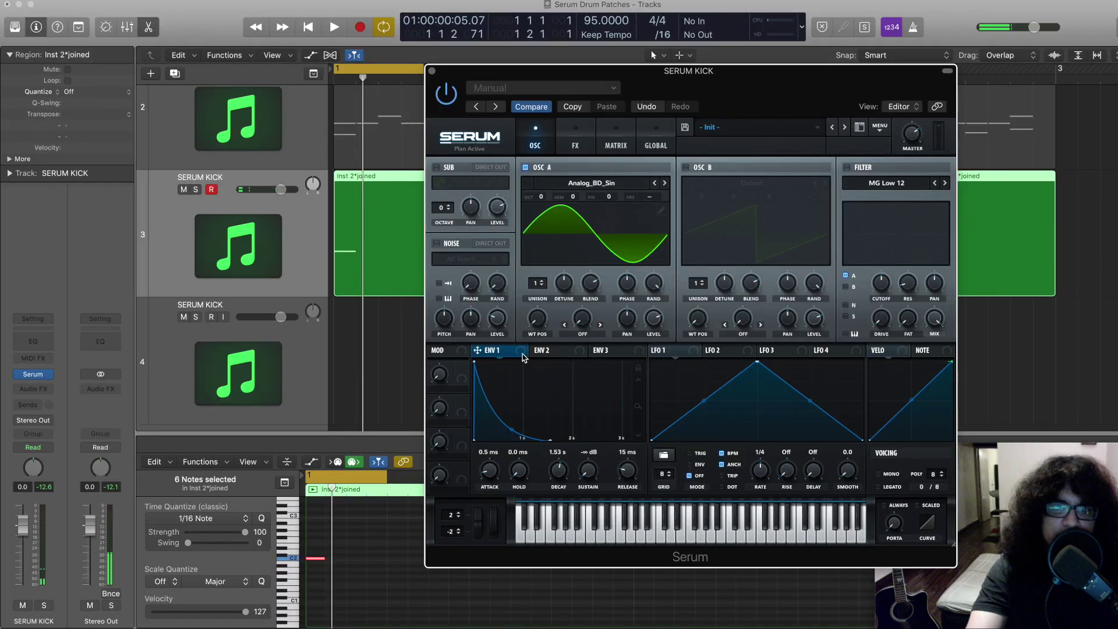
Step: Assign Env 1 to oscillator A's level, audition the kick and set Env 1's decay to about 1.83 s
{"action": "left_click_drag", "start_coordinate": [478, 350], "coordinate": [641, 352]}
{"action": "left_click_drag", "start_coordinate": [637, 419], "coordinate": [645, 307]}
{"action": "left_click_drag", "start_coordinate": [654, 240], "coordinate": [654, 240]}
{"action": "key", "text": "space"}
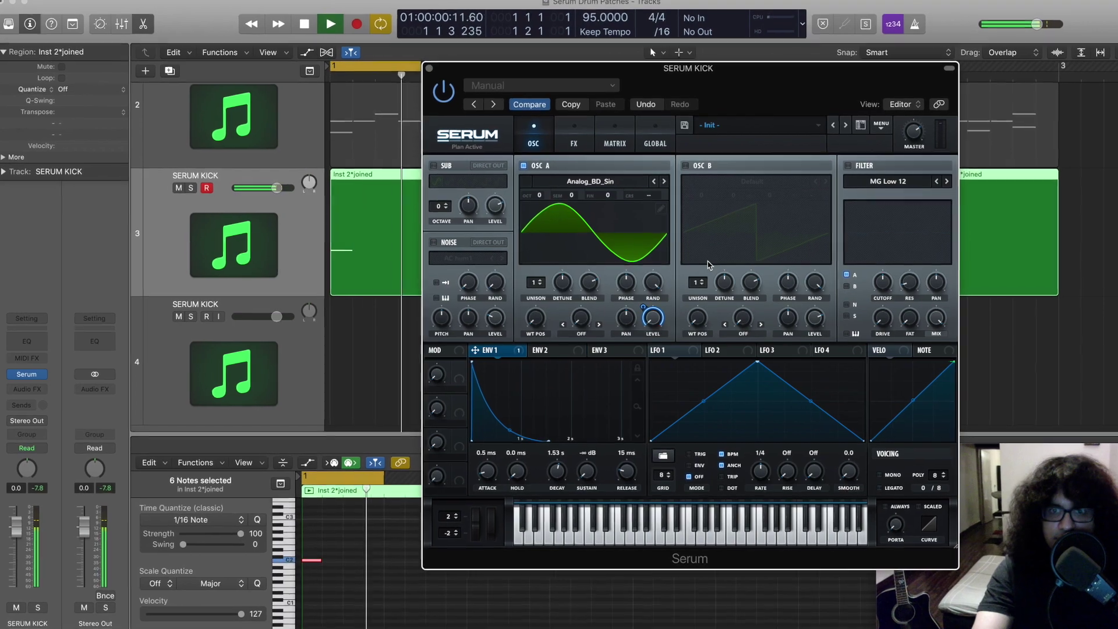
{"action": "left_click_drag", "start_coordinate": [549, 475], "coordinate": [531, 475]}
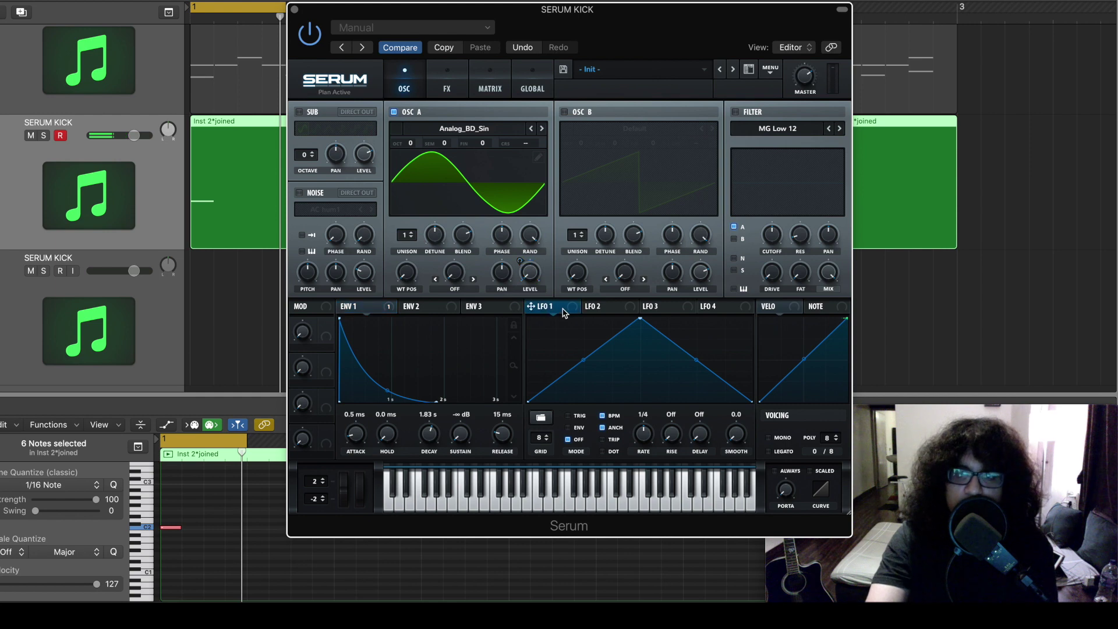
Step: Reshape LFO 1 into a steep curve falling from full level at its start to zero, and set its mode to ENV
{"action": "left_click_drag", "start_coordinate": [640, 324], "coordinate": [497, 315]}
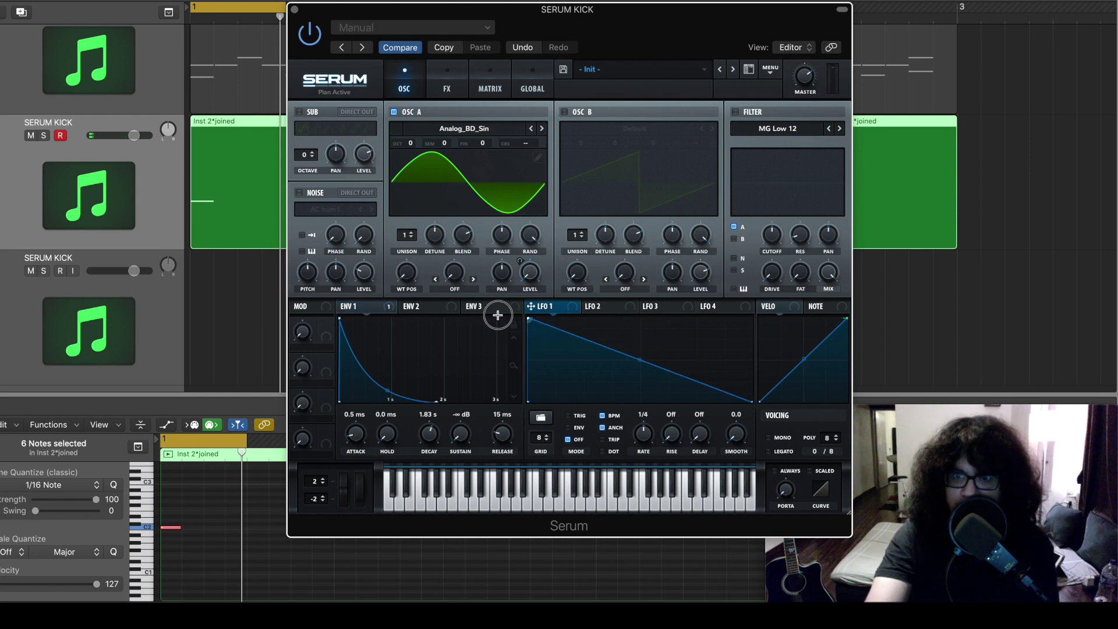
{"action": "left_click_drag", "start_coordinate": [635, 361], "coordinate": [567, 394]}
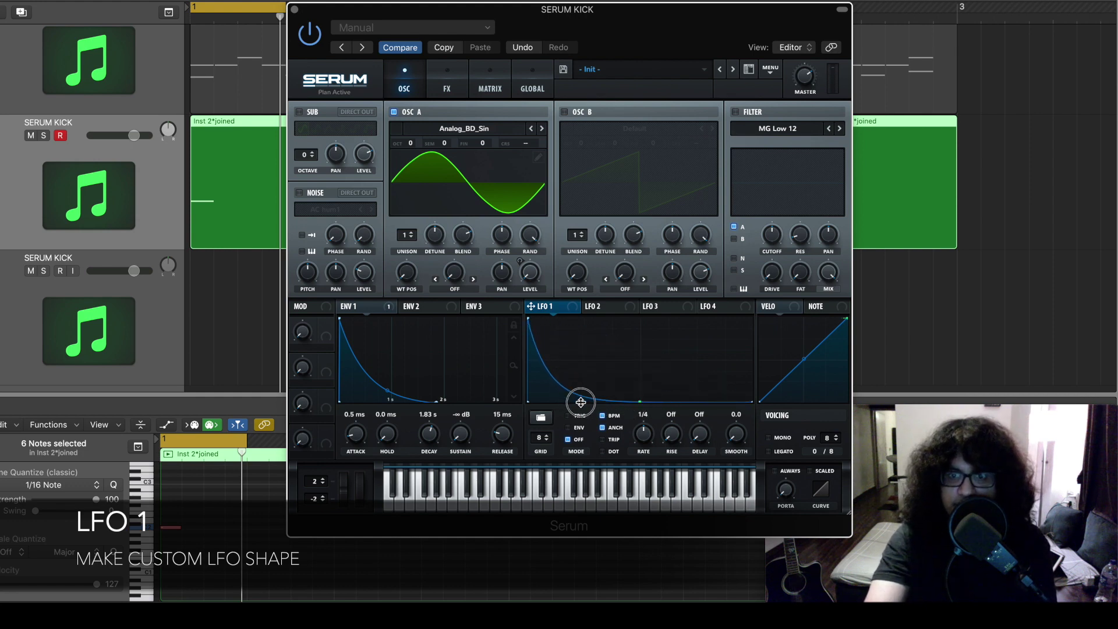
{"action": "left_click_drag", "start_coordinate": [643, 401], "coordinate": [619, 411]}
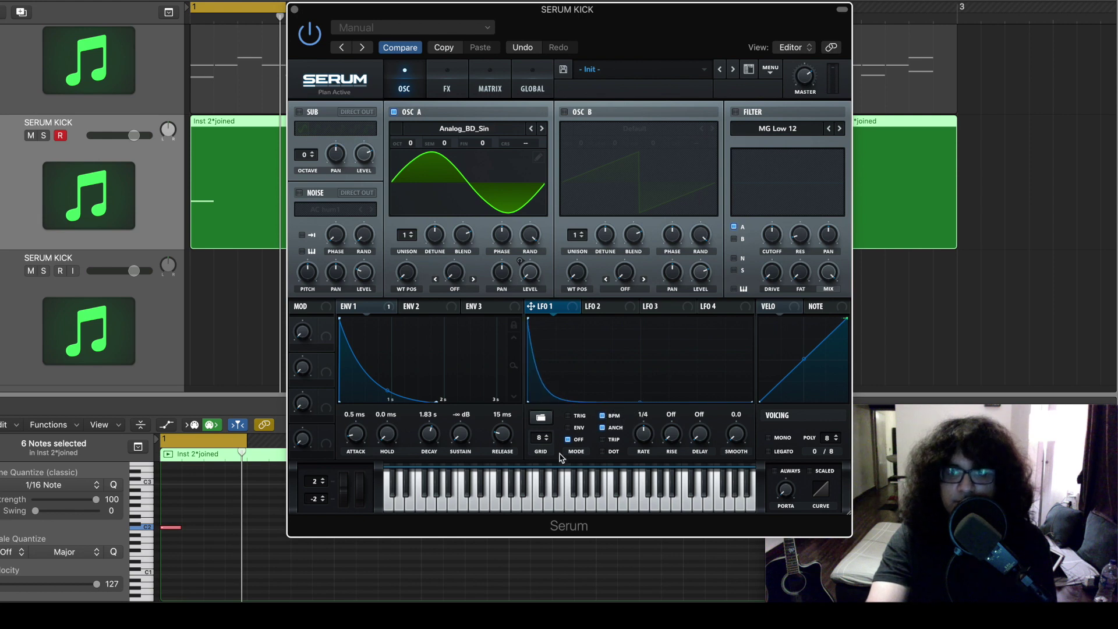
{"action": "left_click", "coordinate": [565, 428]}
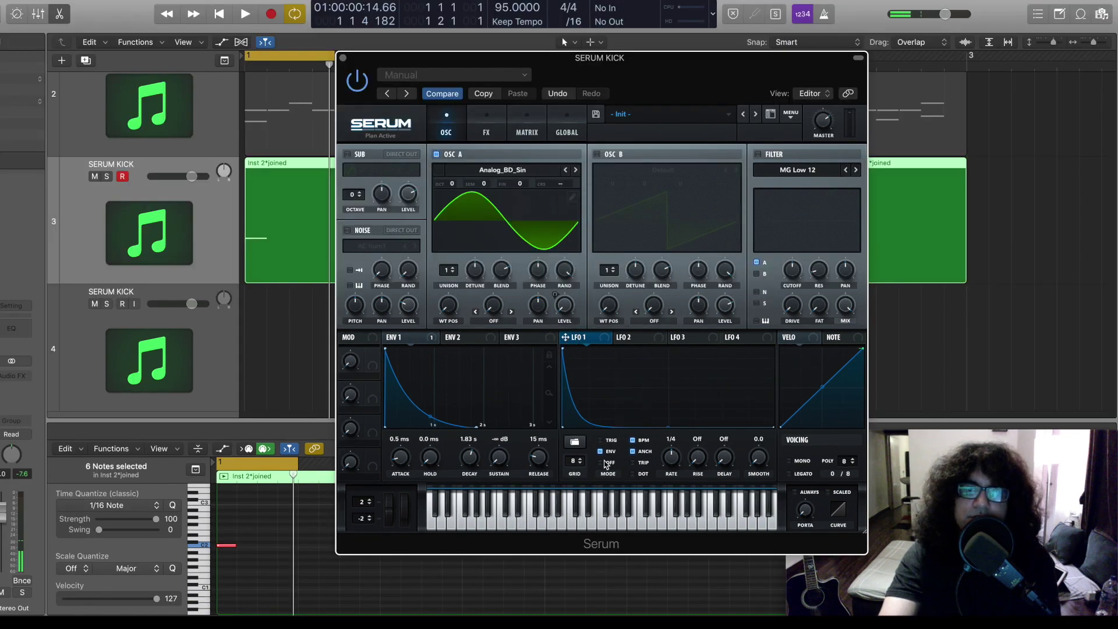
Step: Modulate oscillator A's coarse pitch with LFO 1 and adjust the modulation amount while playing back the kick
{"action": "left_click_drag", "start_coordinate": [565, 337], "coordinate": [563, 193]}
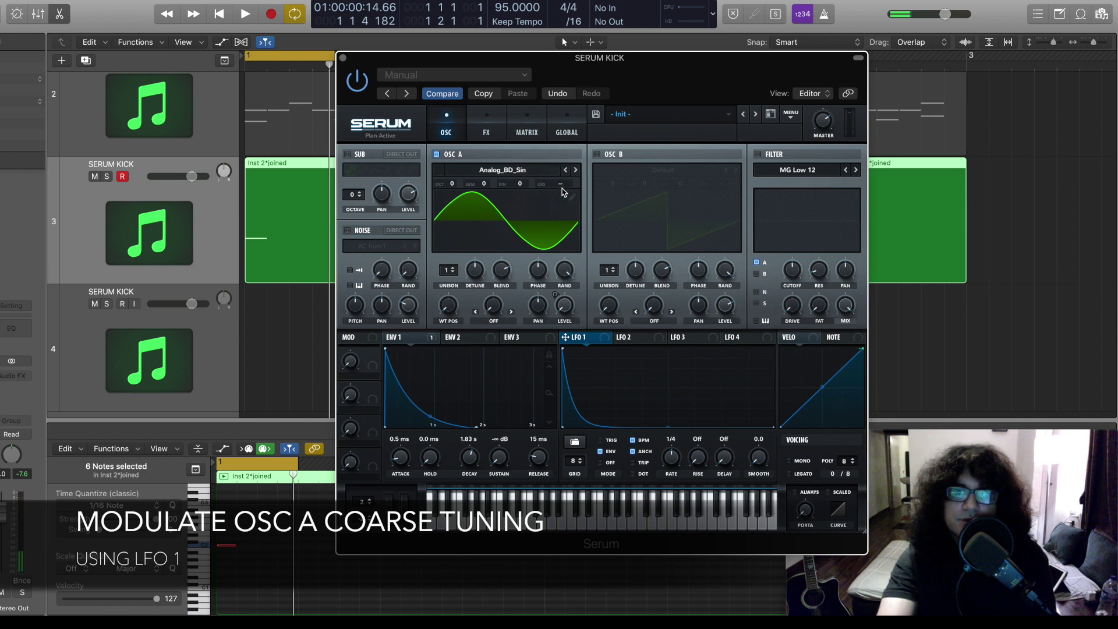
{"action": "left_click_drag", "start_coordinate": [565, 337], "coordinate": [571, 188]}
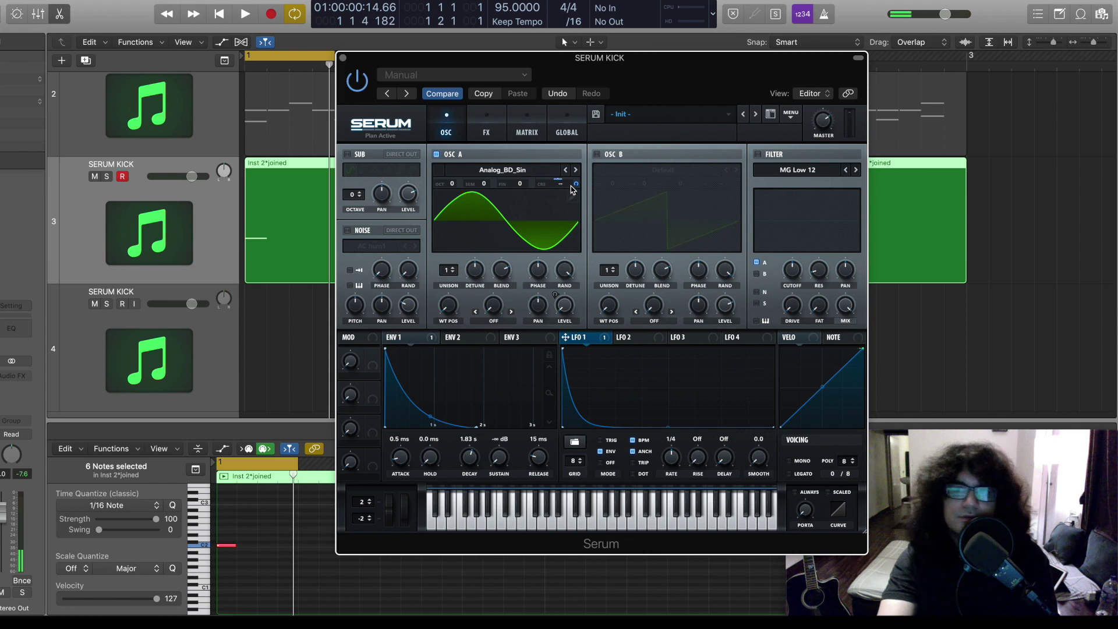
{"action": "key", "text": "space"}
{"action": "left_click_drag", "start_coordinate": [576, 183], "coordinate": [580, 179]}
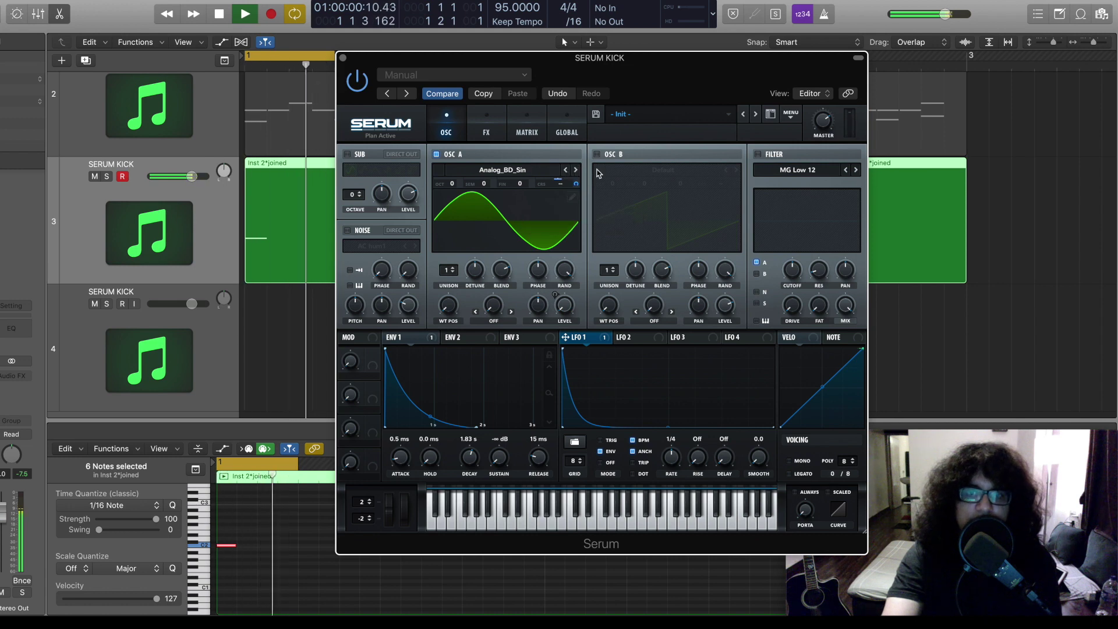
{"action": "key", "text": "space"}
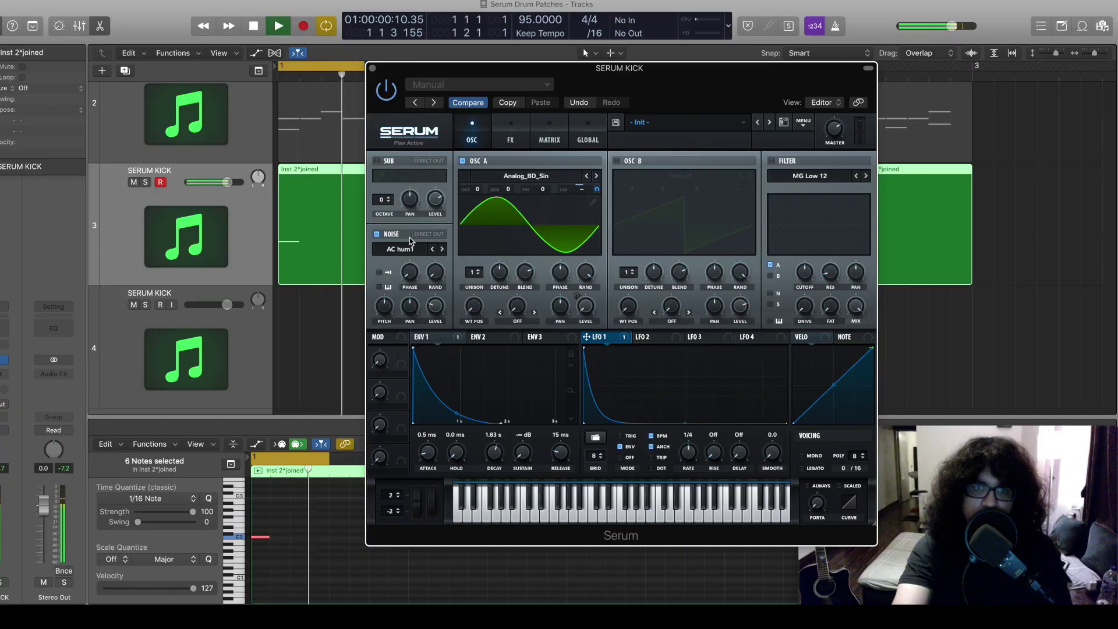
Step: Load the XF_KikAtk_02 sample from Attacks_Kick into the noise oscillator and audition it with the kick
{"action": "key", "text": "space"}
{"action": "left_click", "coordinate": [408, 248]}
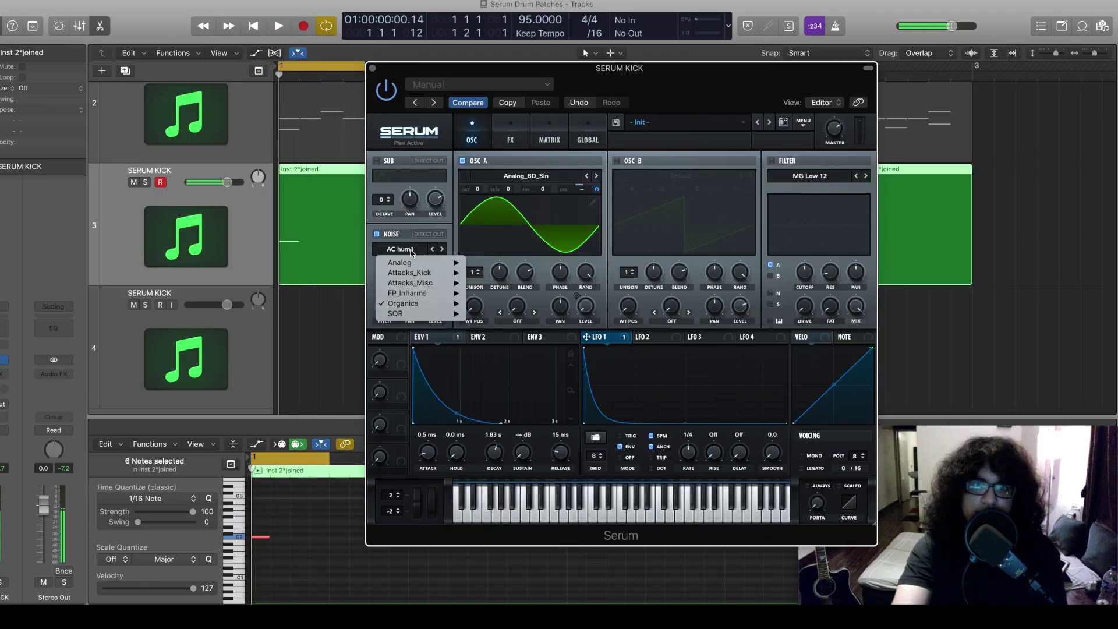
{"action": "mouse_move", "coordinate": [425, 274]}
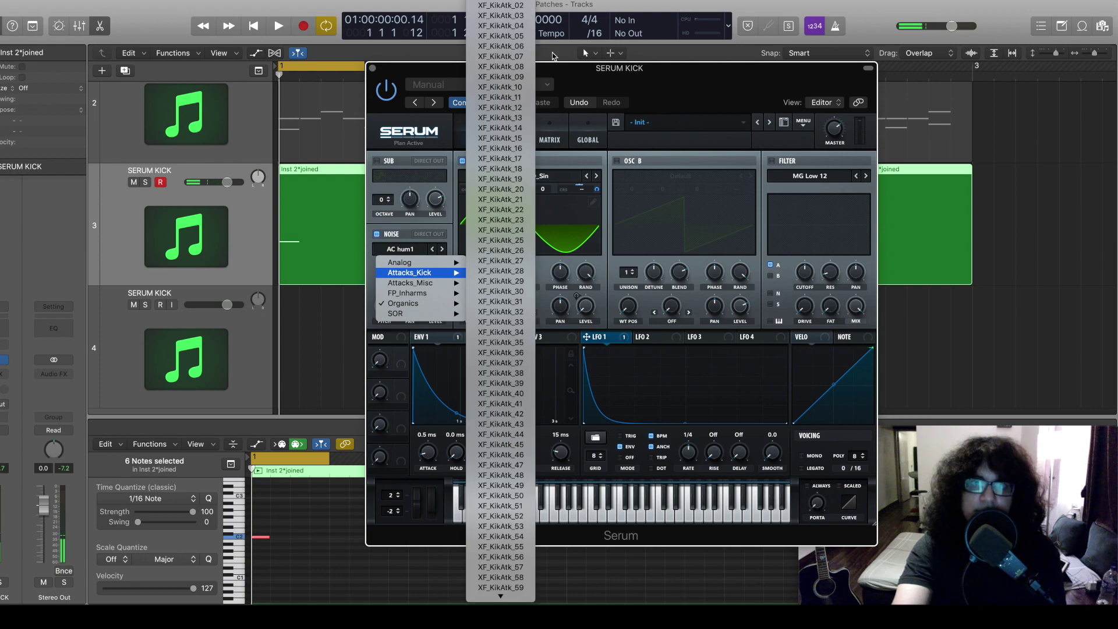
{"action": "left_click", "coordinate": [510, 7]}
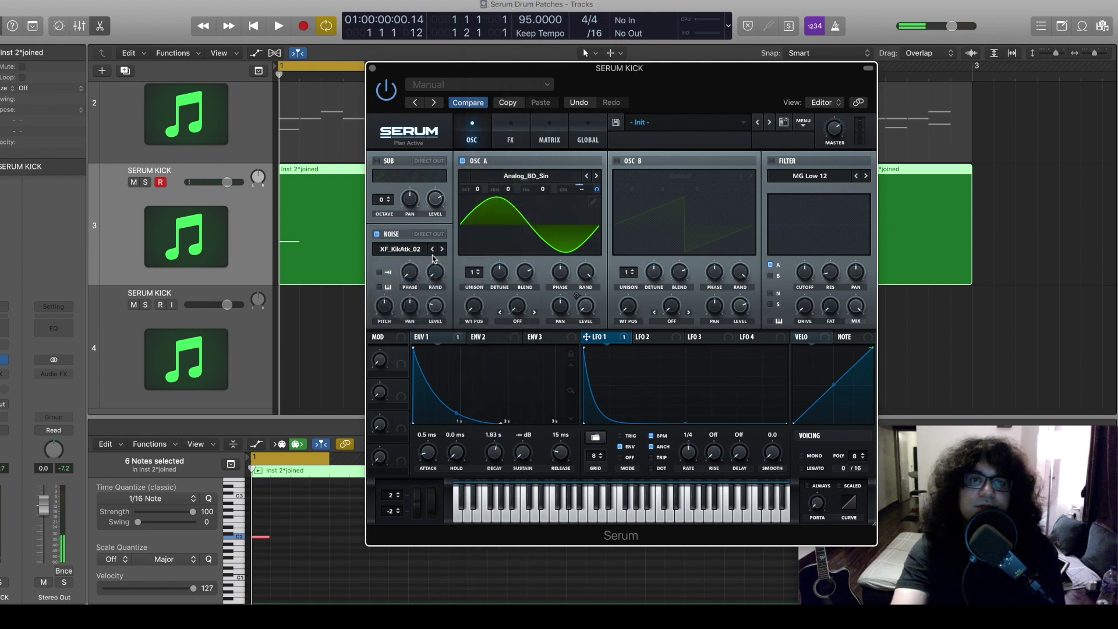
{"action": "key", "text": "space"}
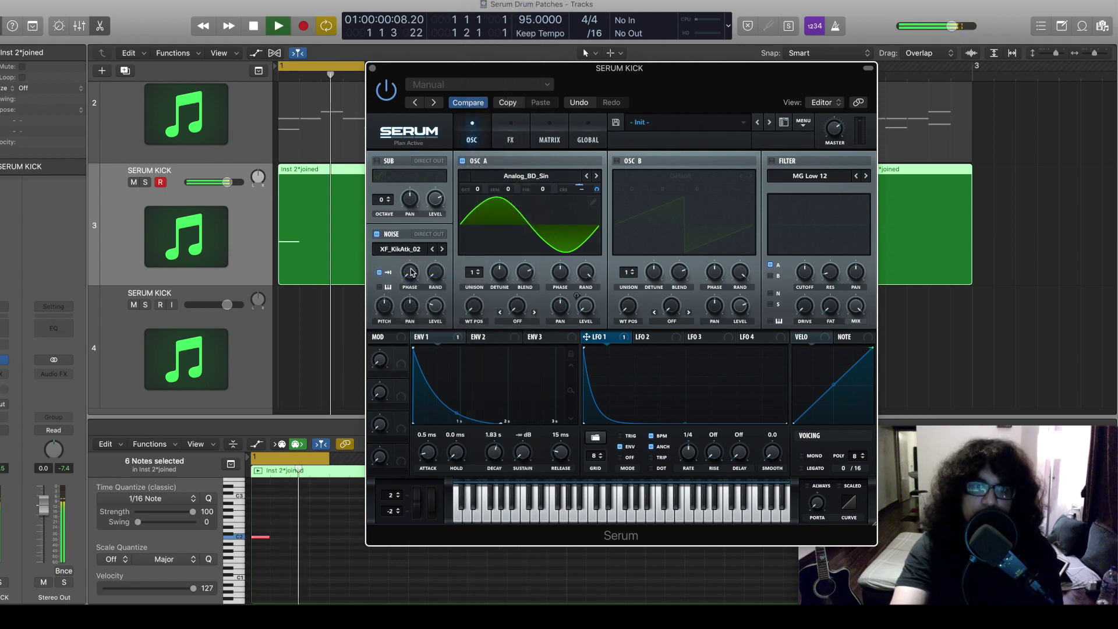
Step: Audition successive kick attack samples up to XF_KikAtk_13 in the noise oscillator and fine-tune the noise pitch
{"action": "left_click", "coordinate": [443, 249]}
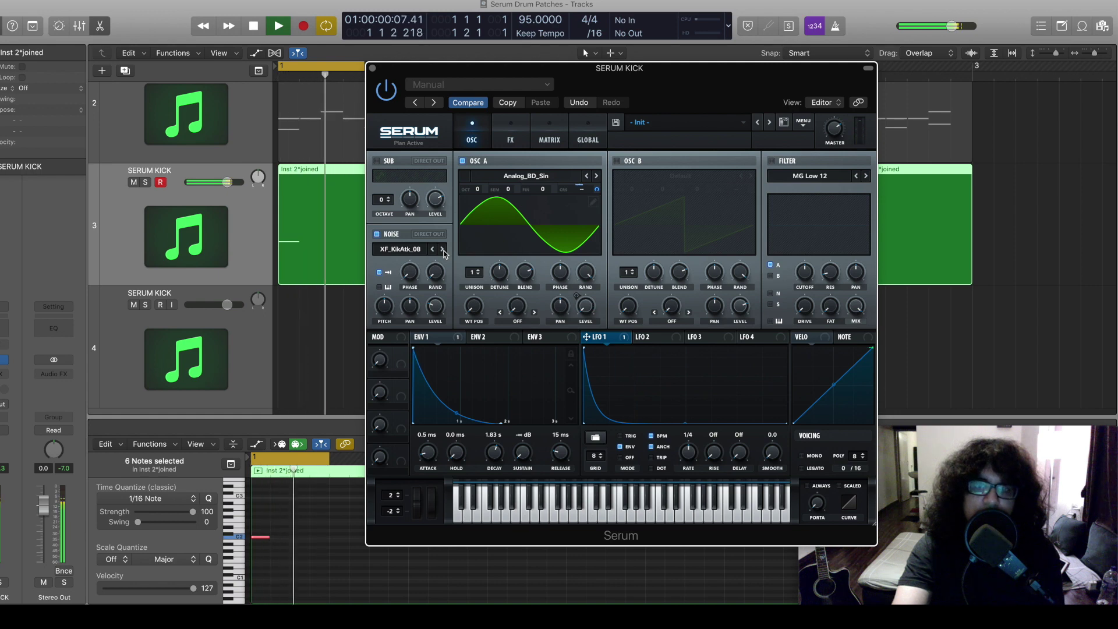
{"action": "left_click", "coordinate": [443, 250]}
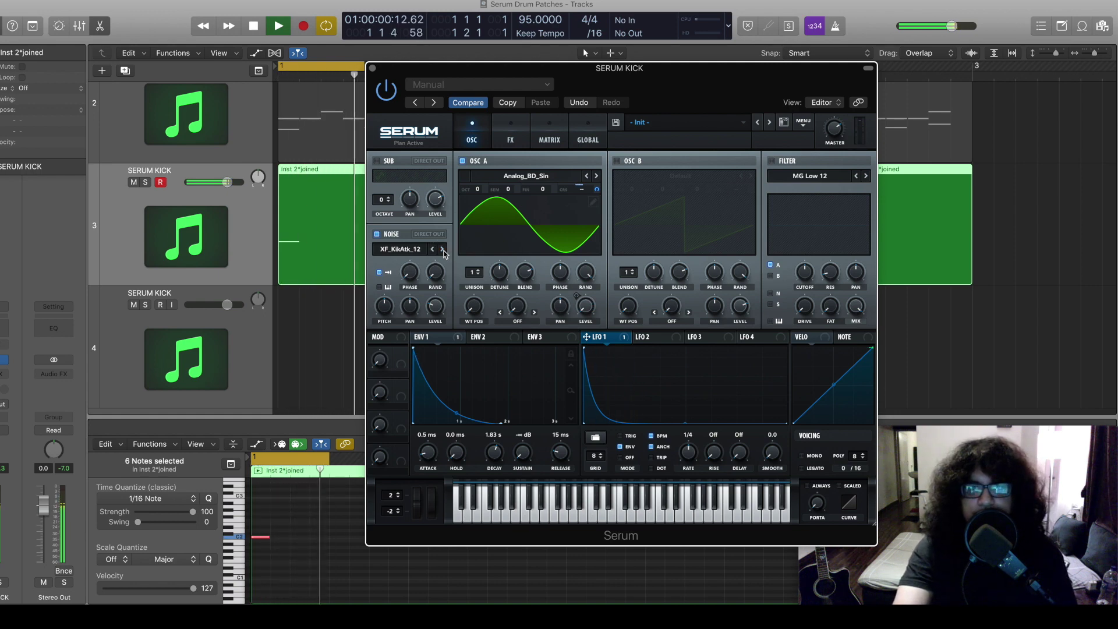
{"action": "mouse_move", "coordinate": [384, 314]}
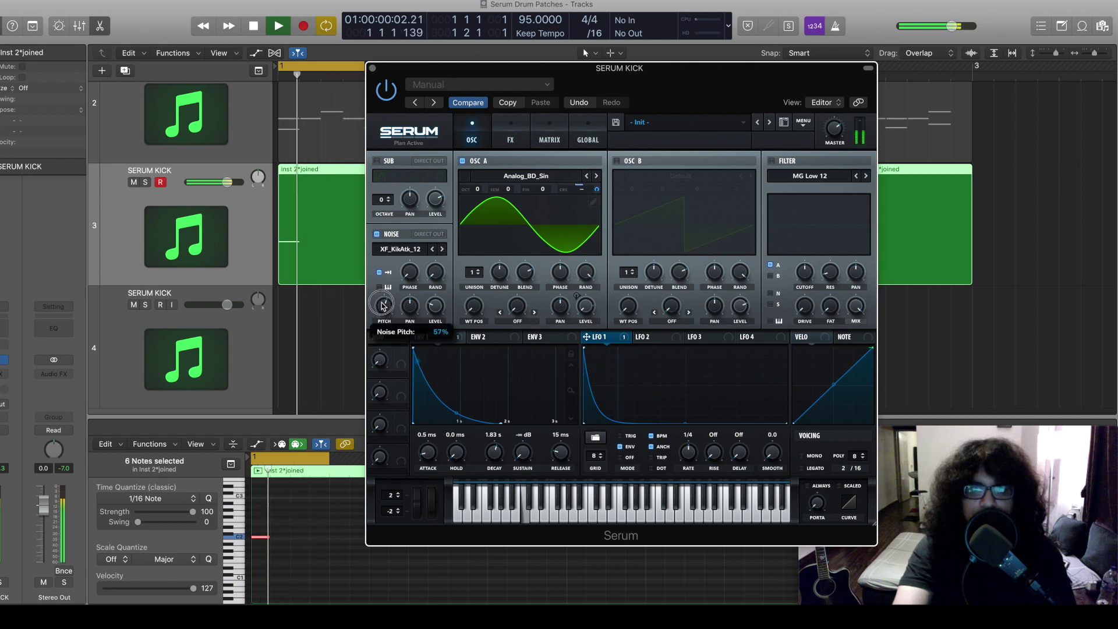
{"action": "left_click", "coordinate": [442, 249]}
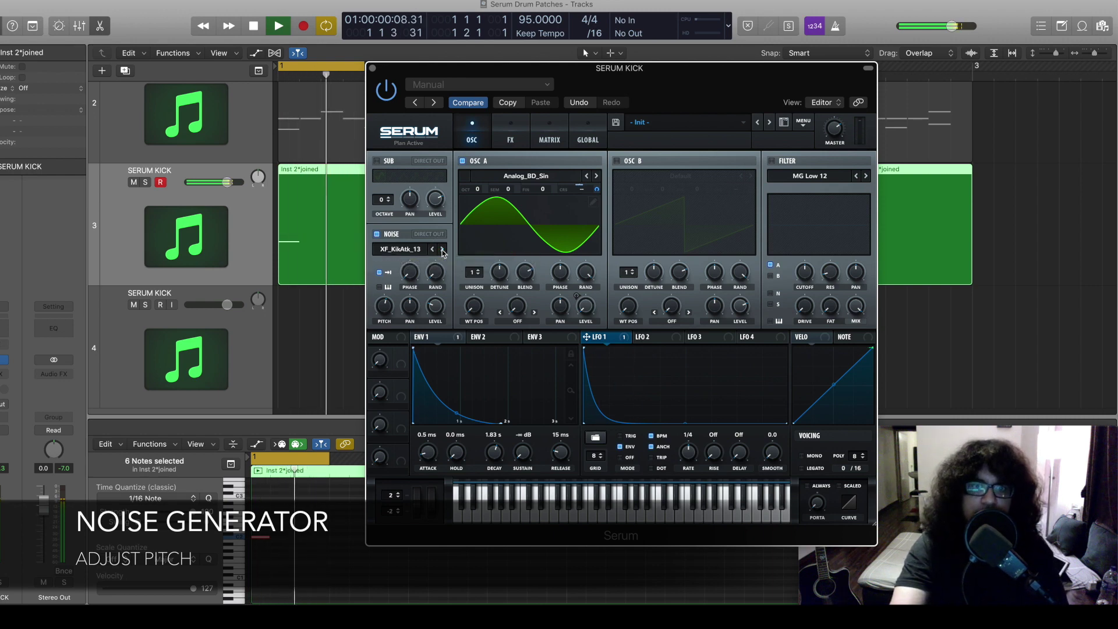
{"action": "left_click_drag", "start_coordinate": [383, 311], "coordinate": [384, 268]}
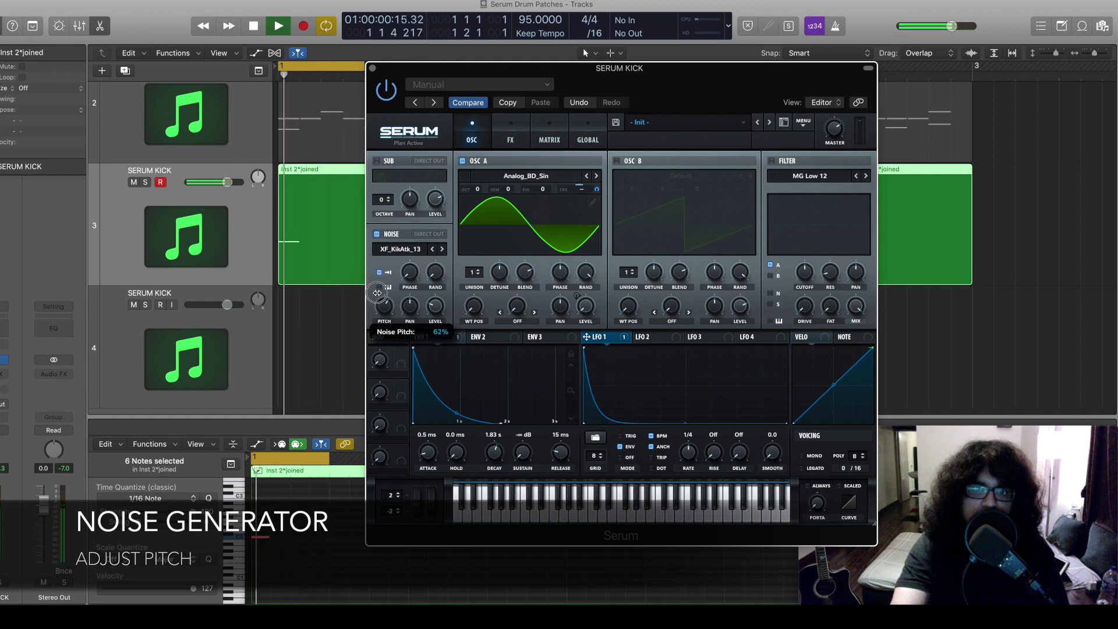
{"action": "left_click_drag", "start_coordinate": [376, 298], "coordinate": [382, 305]}
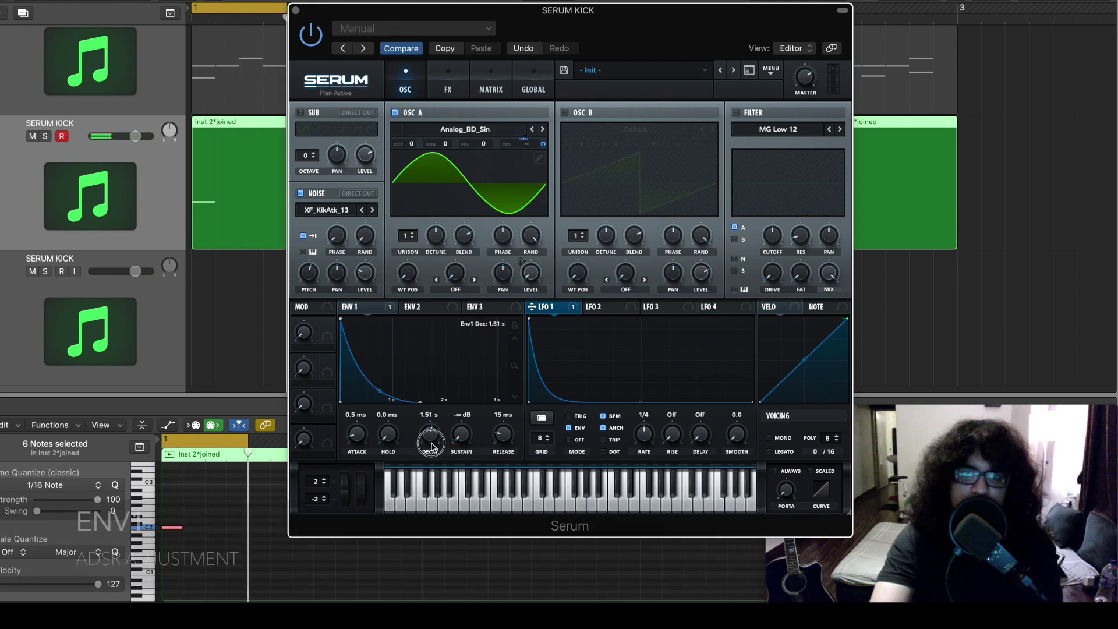
Step: Try shorter and longer Env 1 decay times during playback and settle on about 1.44 s
{"action": "scroll", "coordinate": [434, 442], "scroll_direction": "down", "scroll_amount": 2}
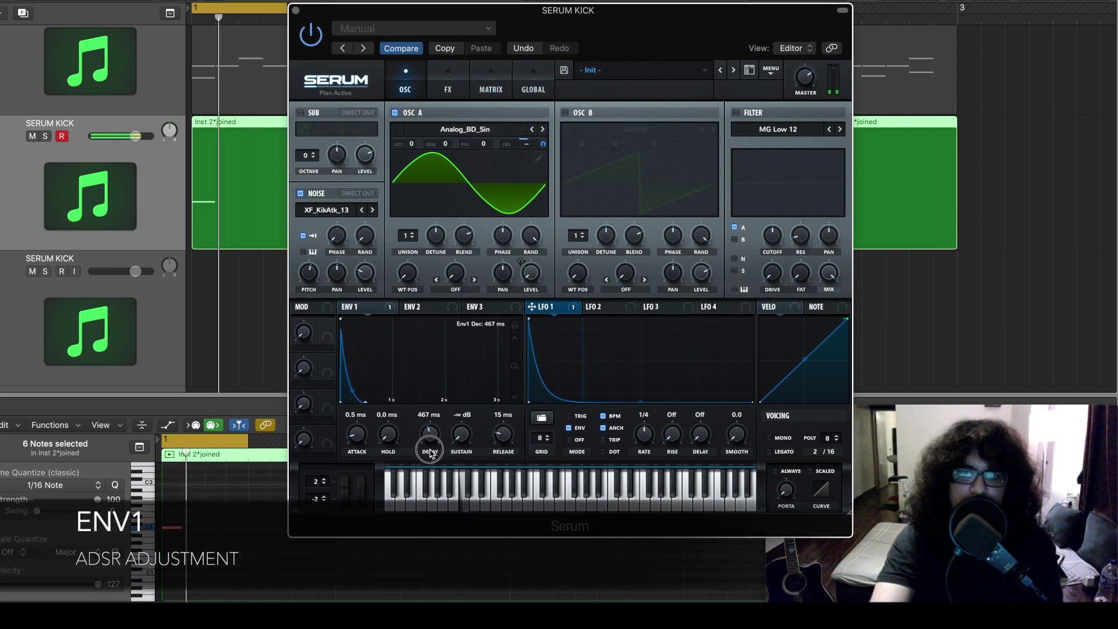
{"action": "mouse_move", "coordinate": [434, 442]}
{"action": "left_mouse_down"}
{"action": "mouse_move", "coordinate": [428, 466]}
{"action": "mouse_move", "coordinate": [431, 438]}
{"action": "left_mouse_up"}
{"action": "scroll", "coordinate": [431, 438], "scroll_direction": "up", "scroll_amount": 3}
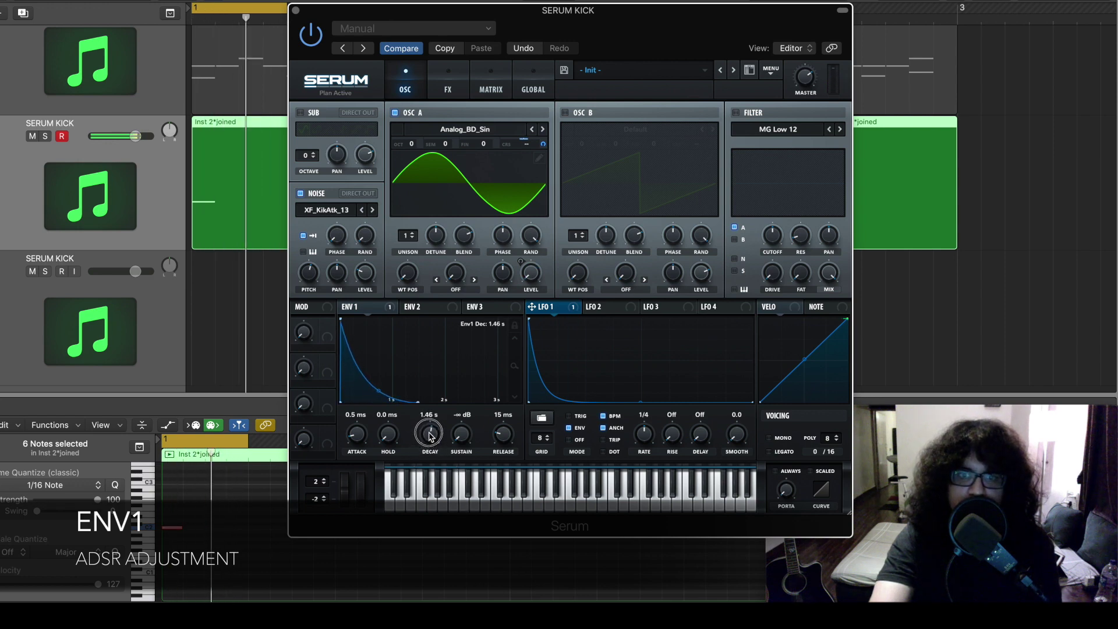
{"action": "scroll", "coordinate": [431, 436], "scroll_direction": "down", "scroll_amount": 2}
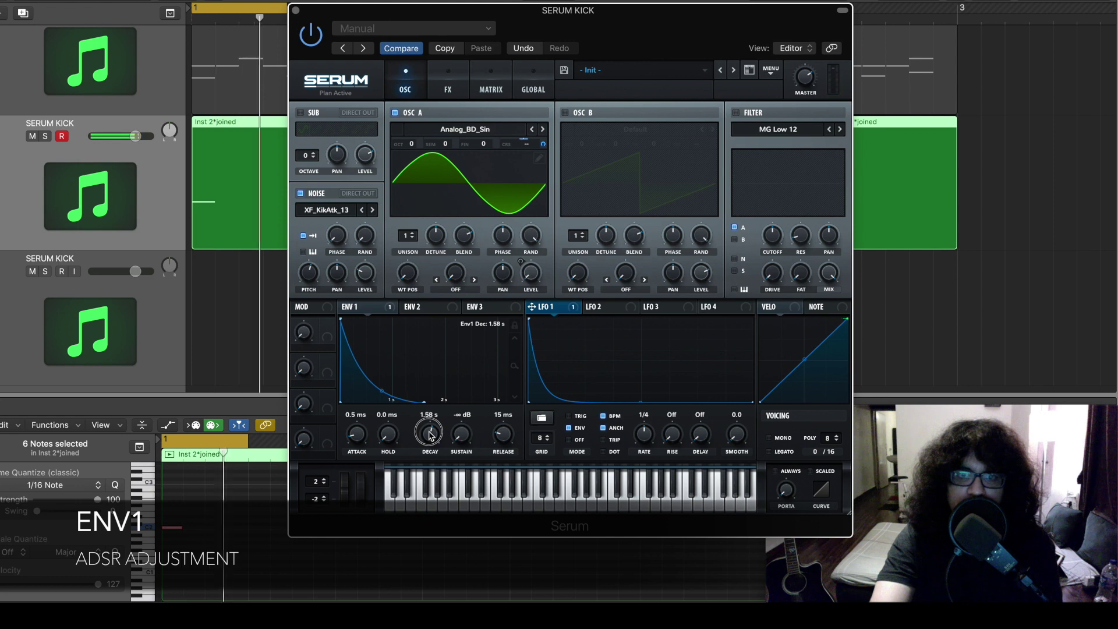
{"action": "scroll", "coordinate": [430, 437], "scroll_direction": "up", "scroll_amount": 1}
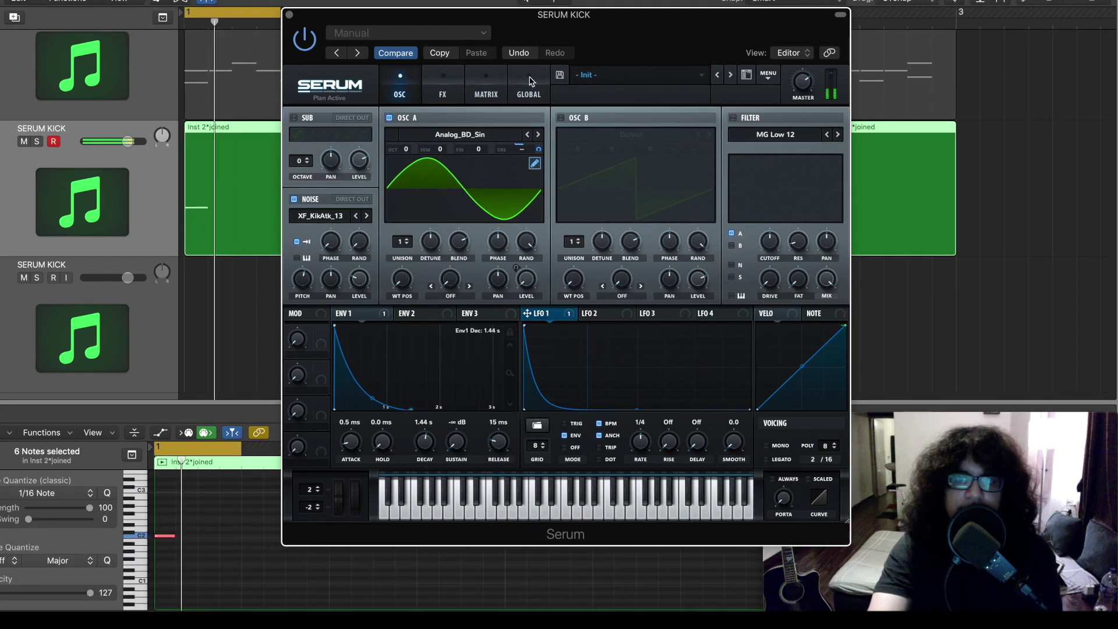
Step: Enable the EQ effect for the kick and slightly boost the gain of its low band
{"action": "left_click", "coordinate": [447, 80]}
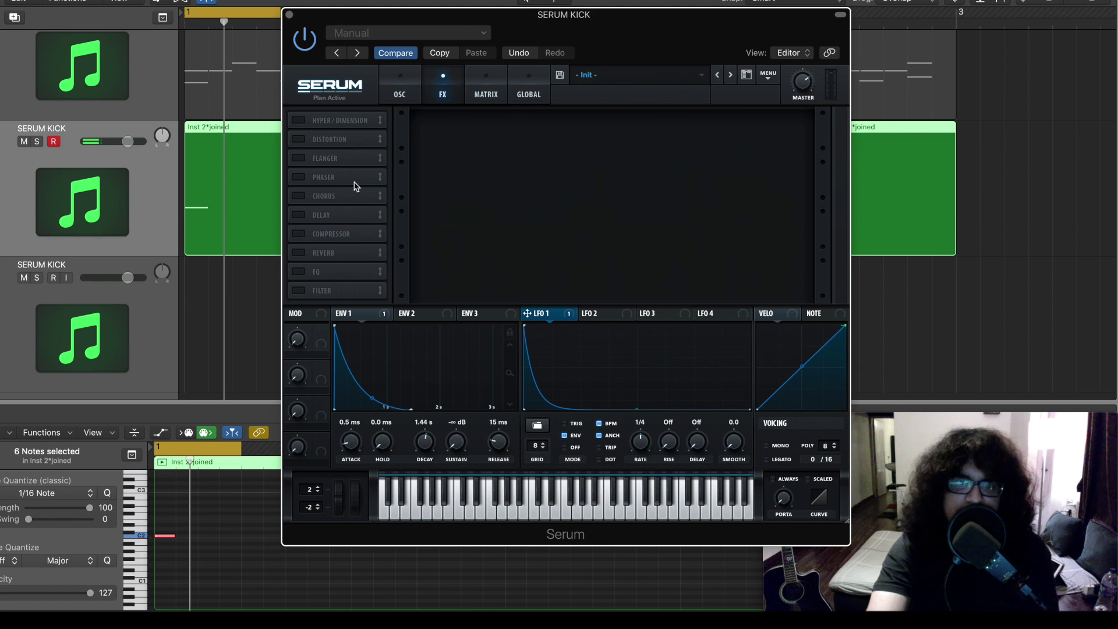
{"action": "left_click", "coordinate": [298, 272]}
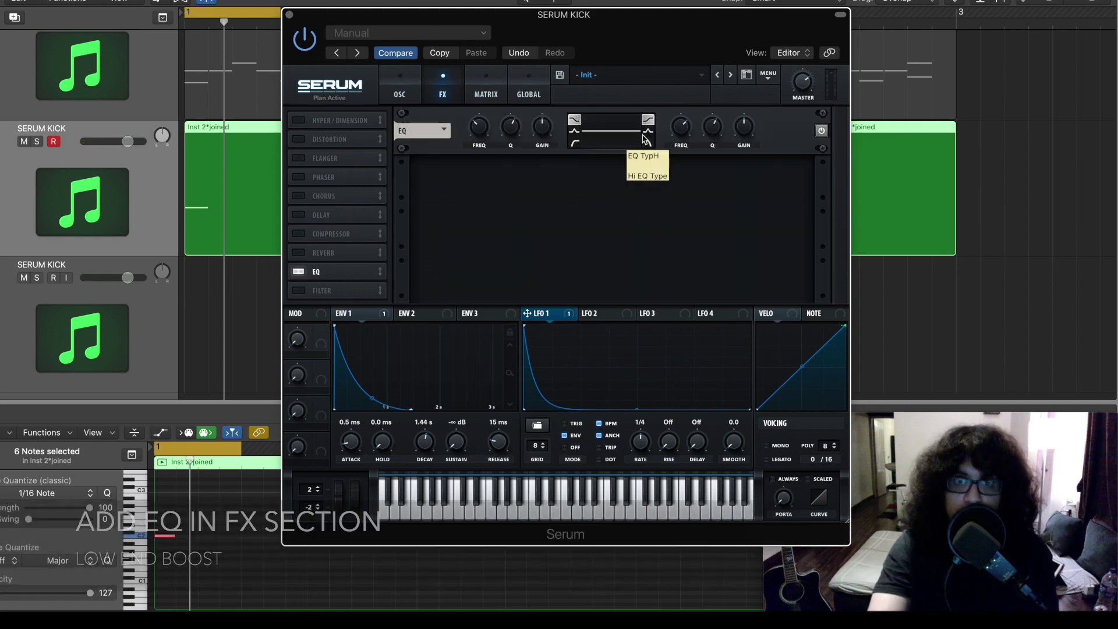
{"action": "mouse_move", "coordinate": [479, 134]}
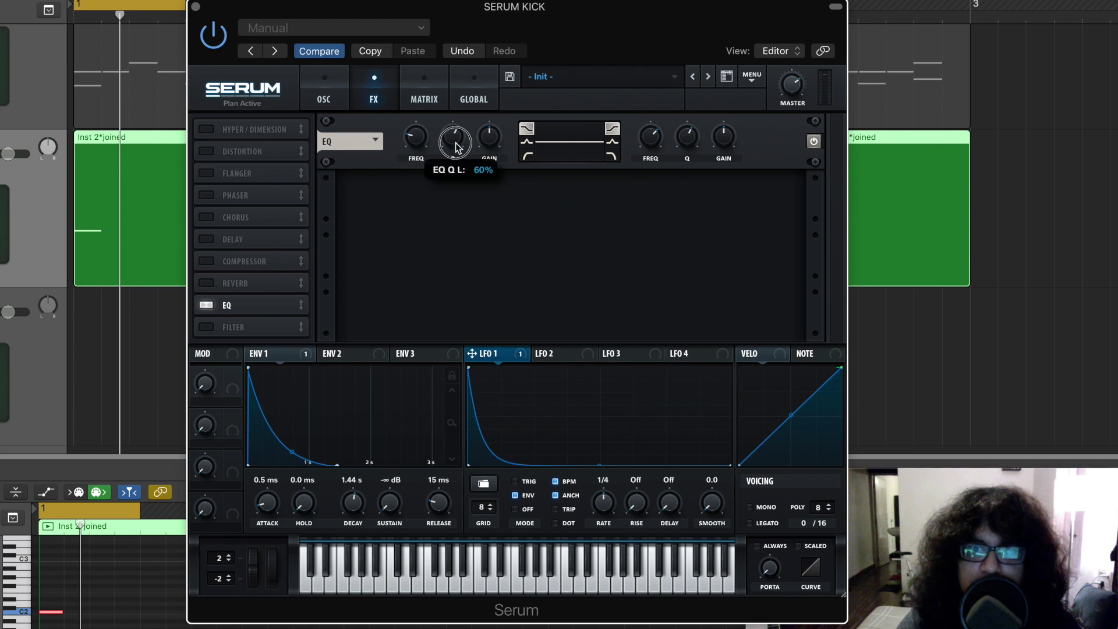
{"action": "mouse_move", "coordinate": [492, 144]}
{"action": "left_click_drag", "start_coordinate": [493, 136], "coordinate": [489, 147]}
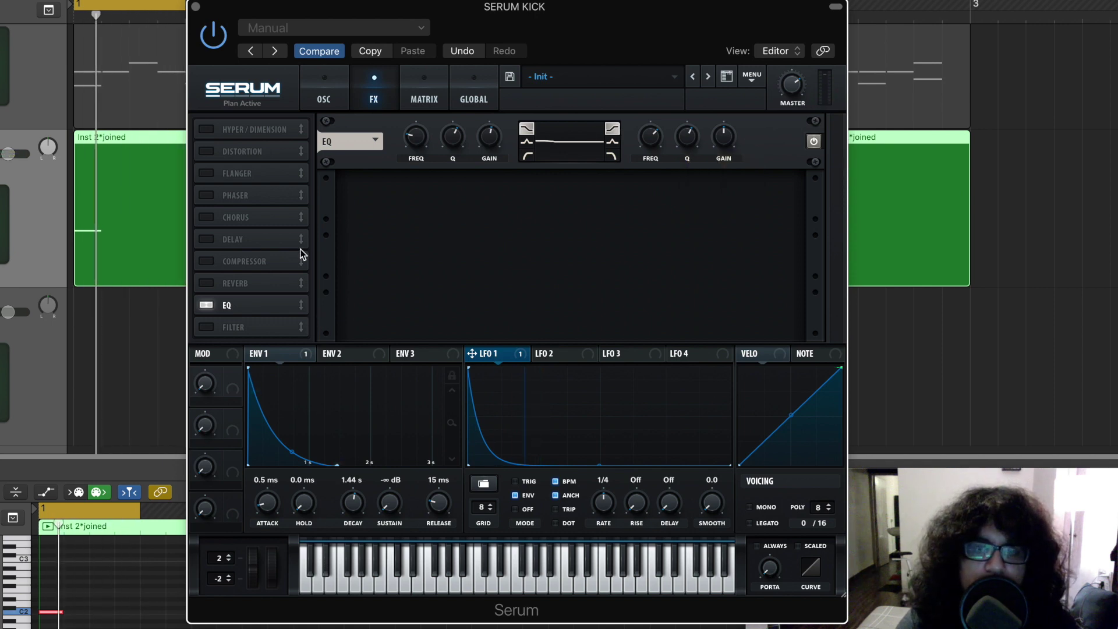
Step: Add the compressor effect to the kick and adjust its threshold, attack and gain during playback
{"action": "left_click", "coordinate": [231, 267]}
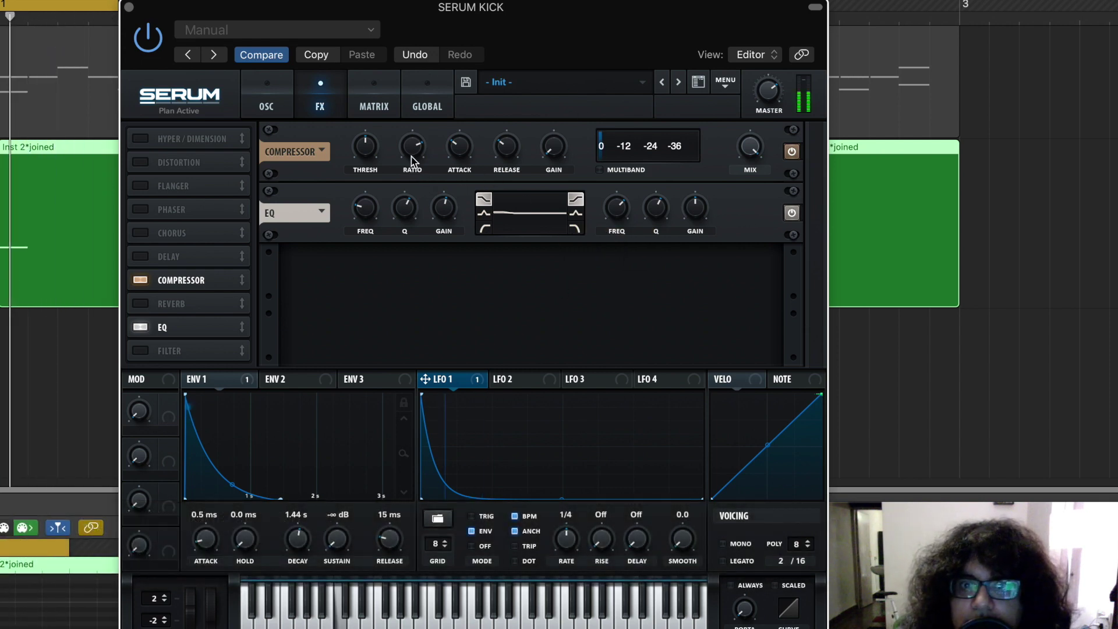
{"action": "mouse_move", "coordinate": [411, 156]}
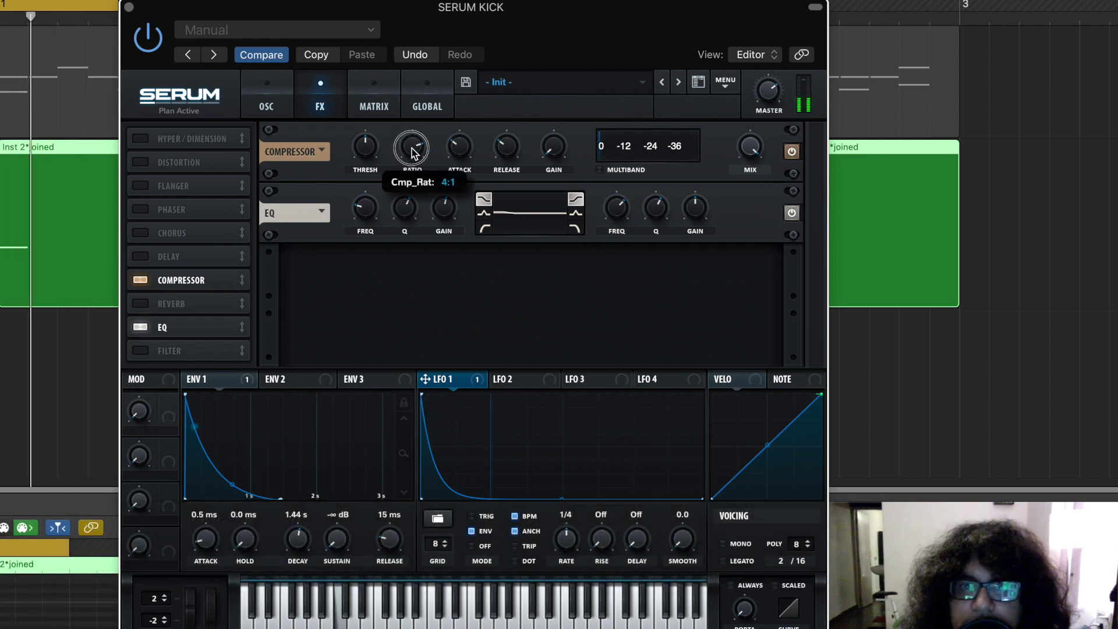
{"action": "left_click_drag", "start_coordinate": [365, 150], "coordinate": [358, 175]}
{"action": "left_click_drag", "start_coordinate": [453, 146], "coordinate": [559, 143]}
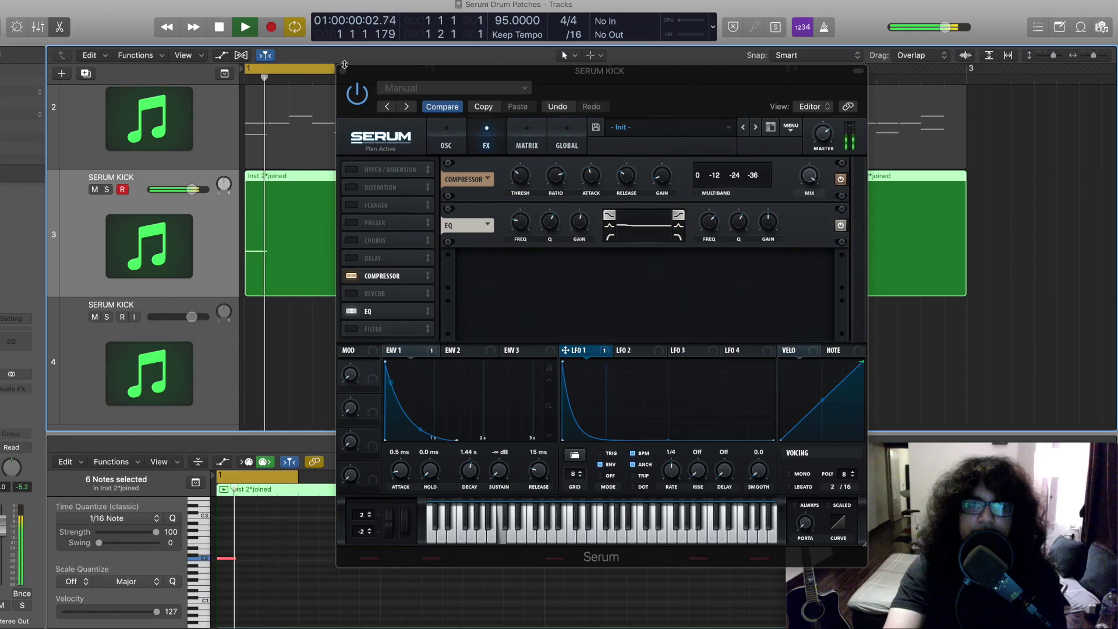
Step: Close the kick synth window, stop playback and extend the cycle range from bar 1 to bar 3
{"action": "left_click", "coordinate": [129, 7]}
{"action": "key", "text": "space"}
{"action": "left_click", "coordinate": [310, 70]}
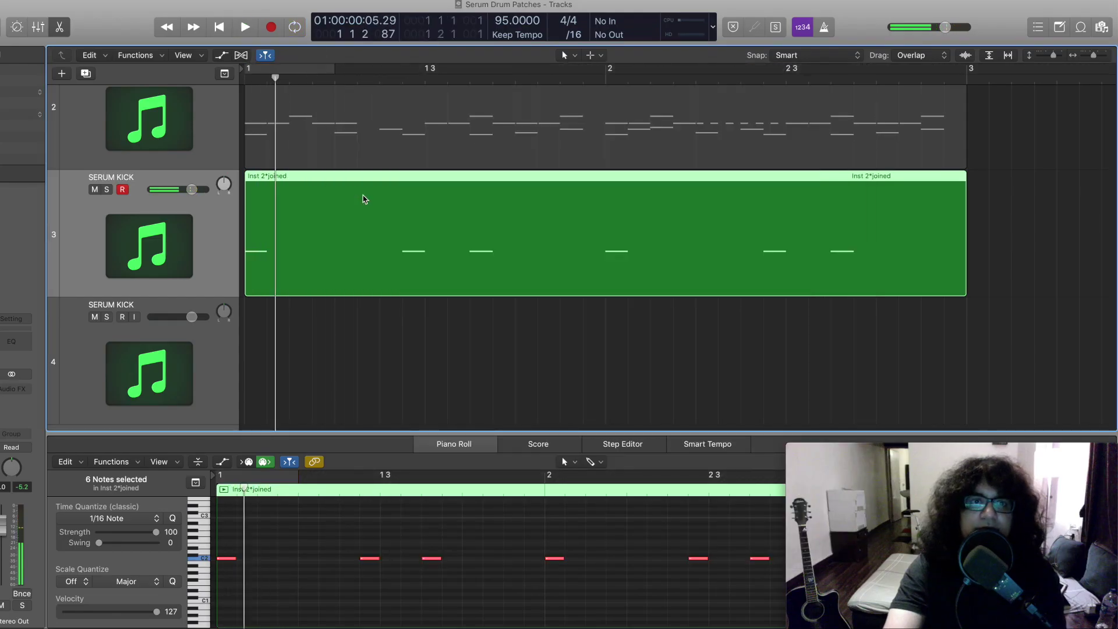
{"action": "left_click_drag", "start_coordinate": [282, 75], "coordinate": [965, 80]}
Step: Bounce the kick region in place to a new track named KICK SERUM, including the audio tail and leaving the source
{"action": "right_click", "coordinate": [499, 197]}
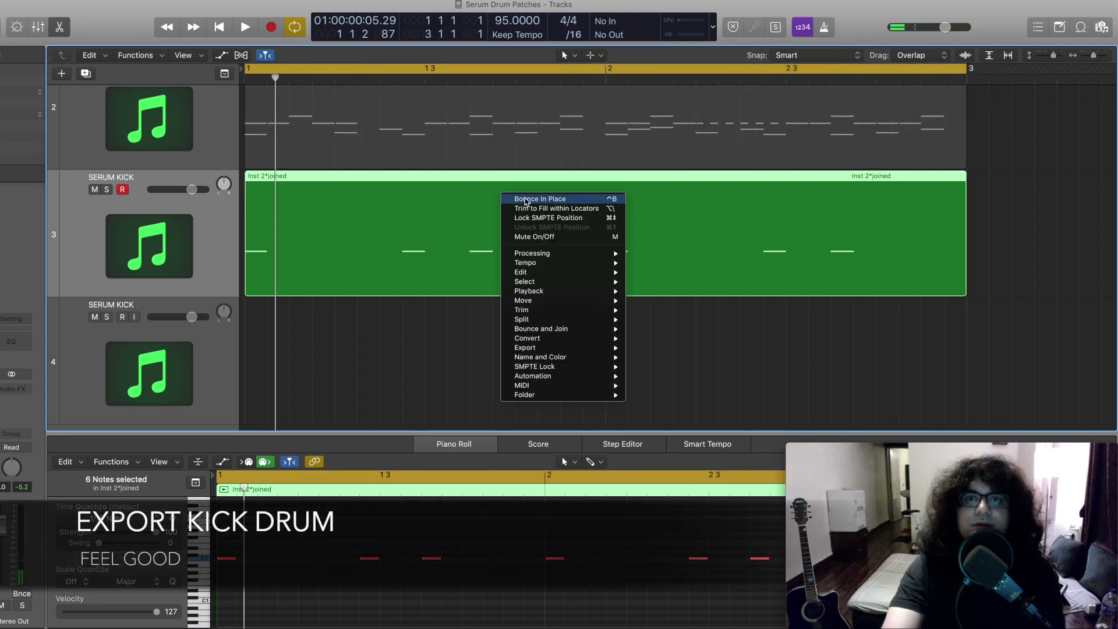
{"action": "left_click", "coordinate": [524, 200]}
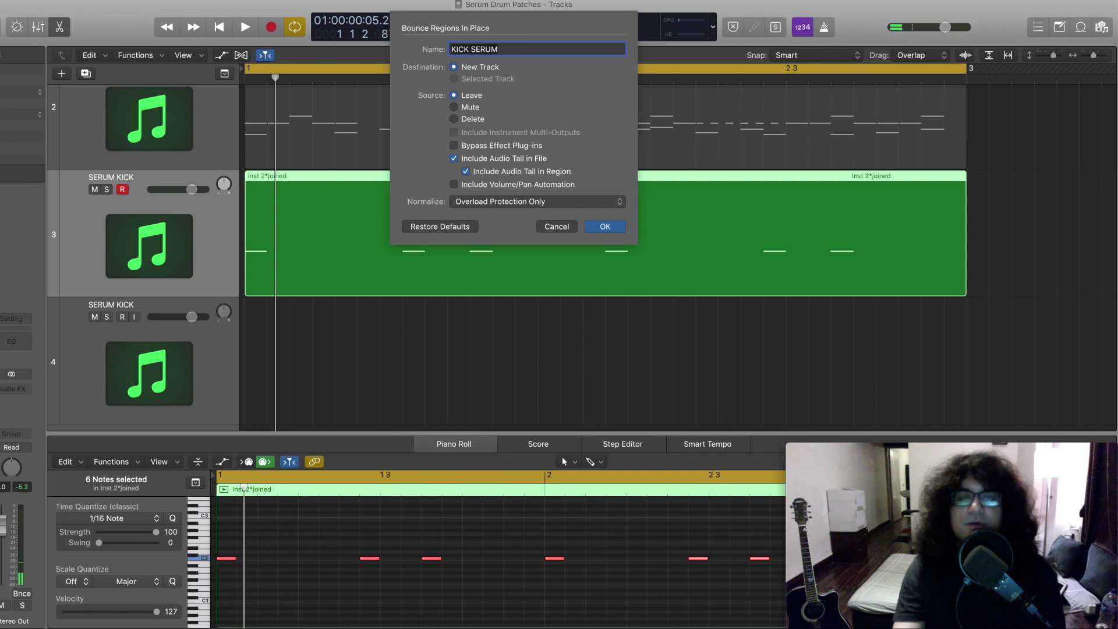
{"action": "key", "text": "Return"}
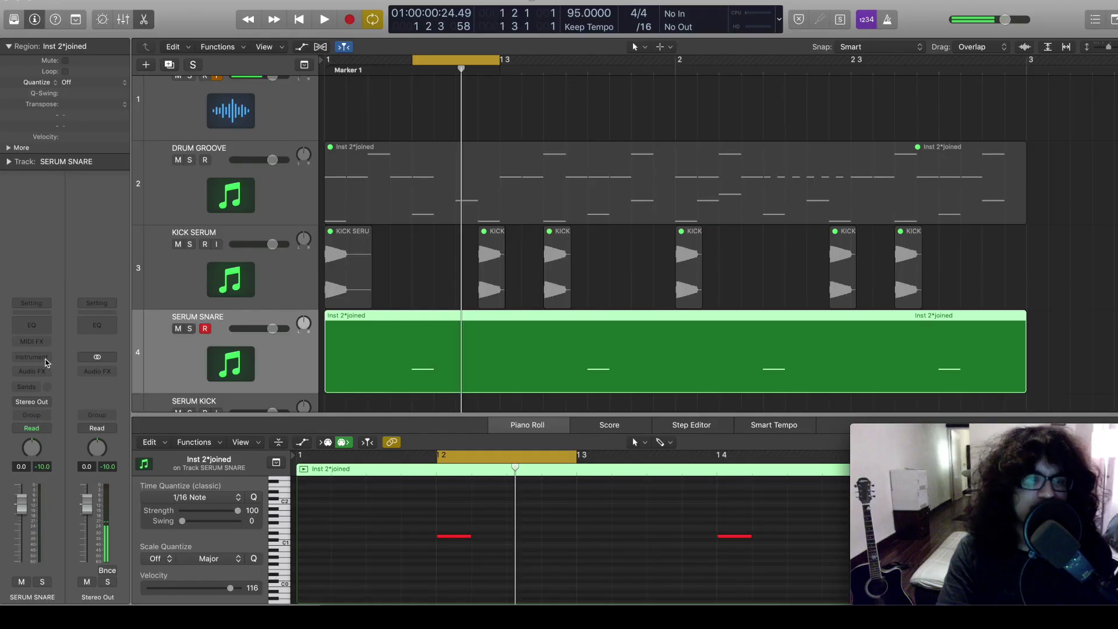
Step: Load a stereo Serum instrument on the SERUM SNARE track and move its window clear of the channel strips
{"action": "left_click", "coordinate": [46, 359]}
{"action": "mouse_move", "coordinate": [51, 388]}
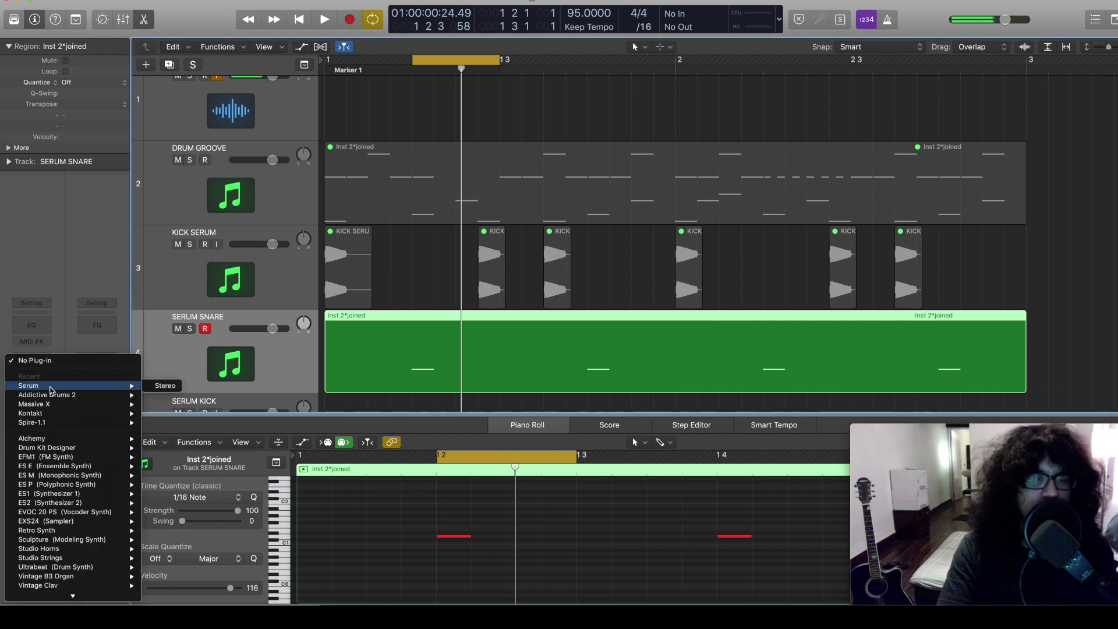
{"action": "left_click", "coordinate": [168, 388]}
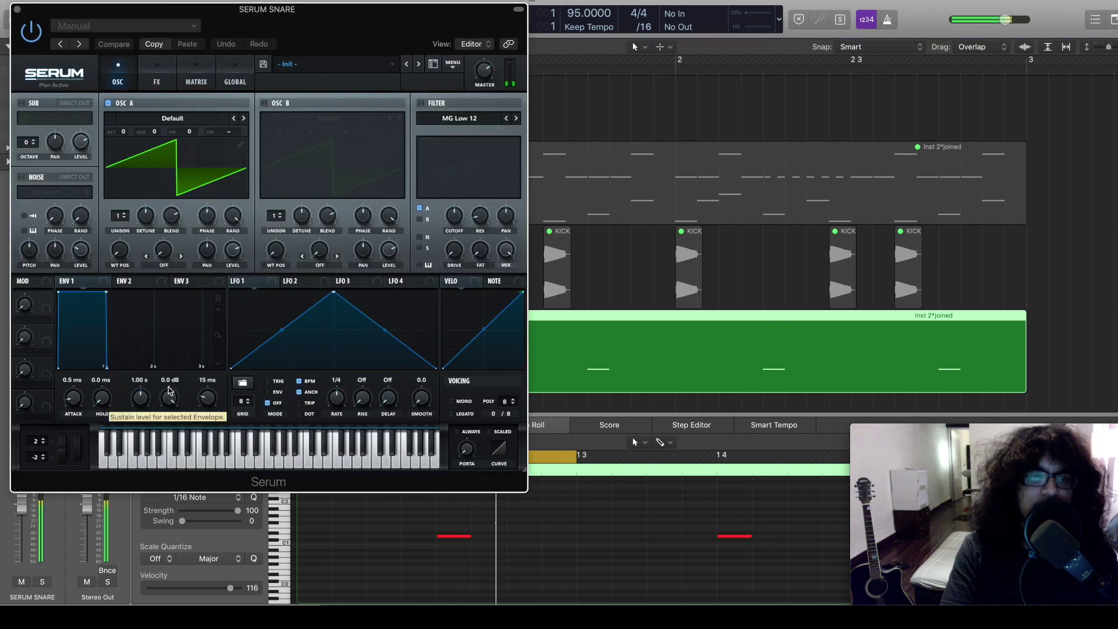
{"action": "left_click_drag", "start_coordinate": [324, 20], "coordinate": [682, 78]}
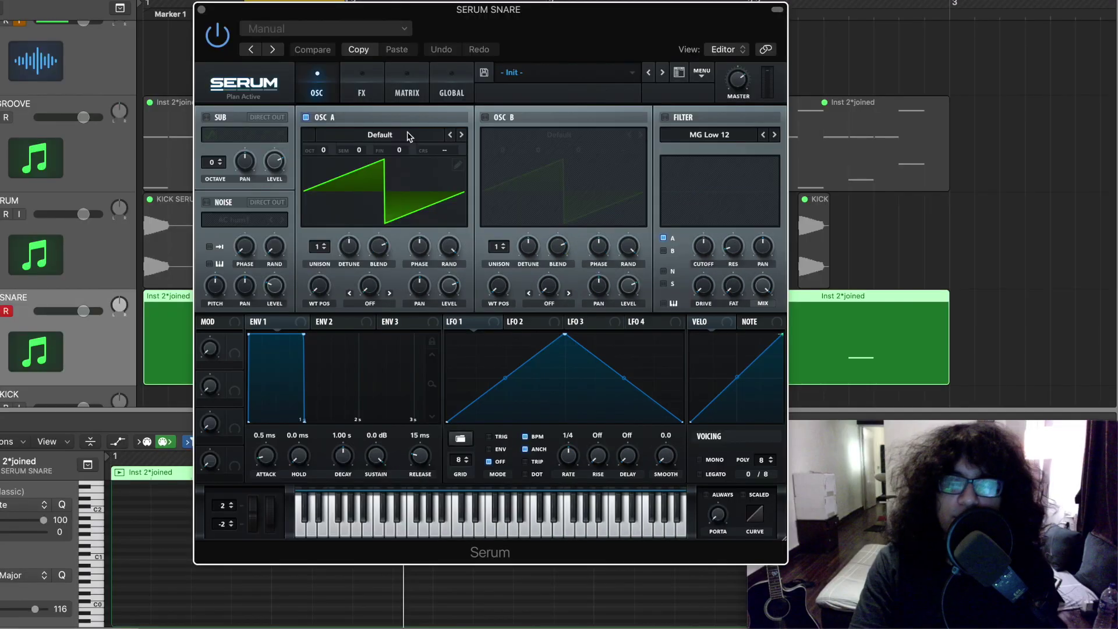
Step: Load the digital wavetable Dist d00t into oscillator A and check its wavetable position
{"action": "left_click", "coordinate": [556, 175]}
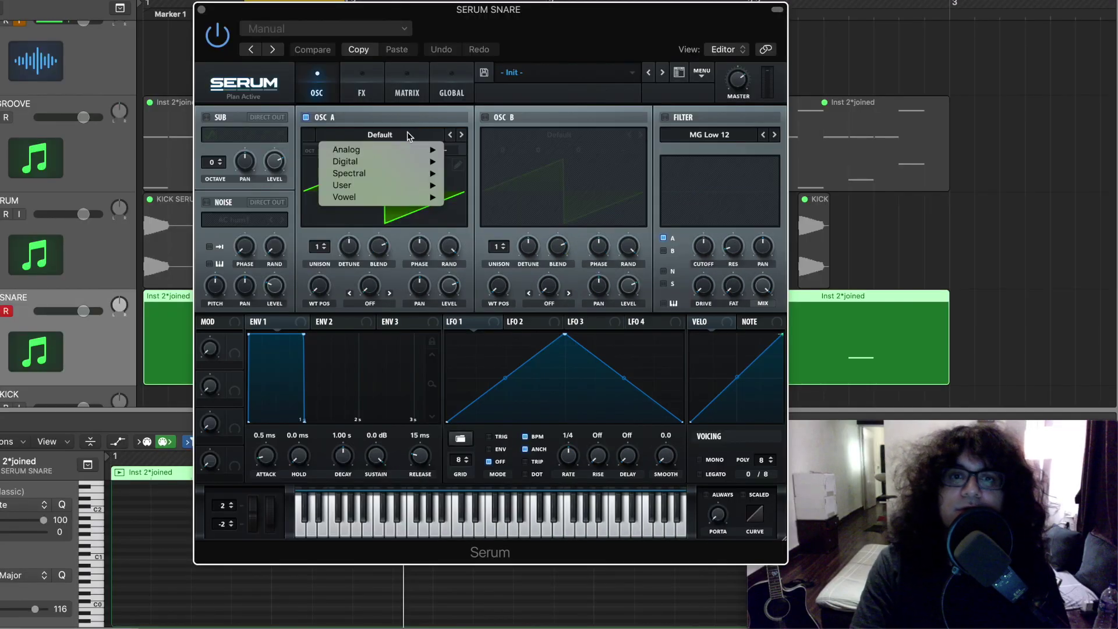
{"action": "mouse_move", "coordinate": [404, 163]}
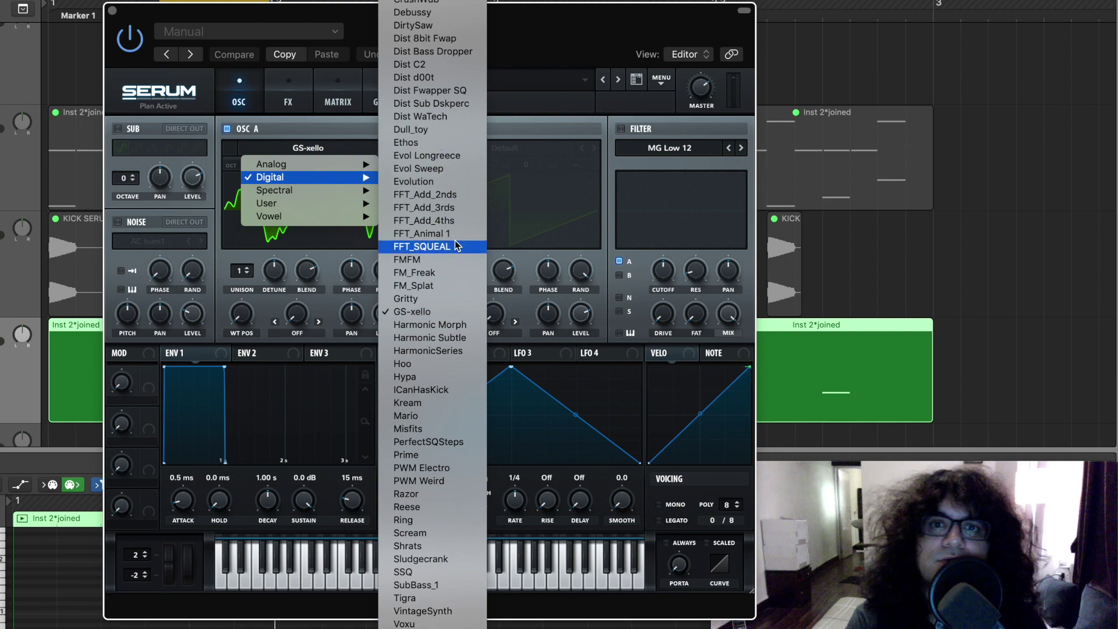
{"action": "left_click", "coordinate": [445, 77]}
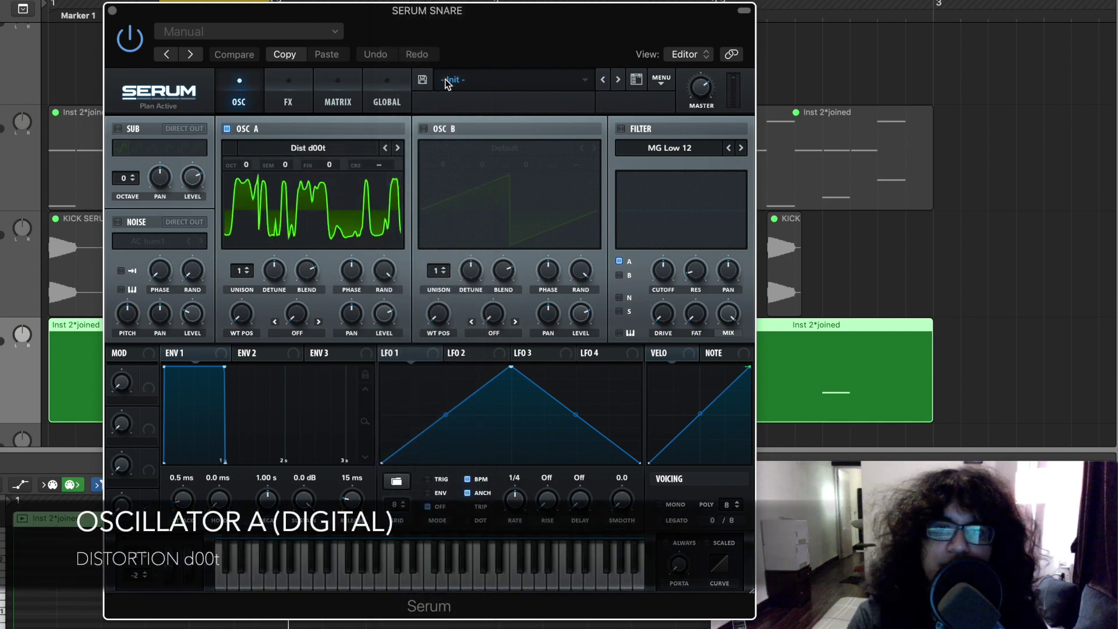
{"action": "mouse_move", "coordinate": [242, 315]}
{"action": "left_mouse_down"}
{"action": "mouse_move", "coordinate": [272, 121]}
{"action": "mouse_move", "coordinate": [233, 335]}
{"action": "left_mouse_up"}
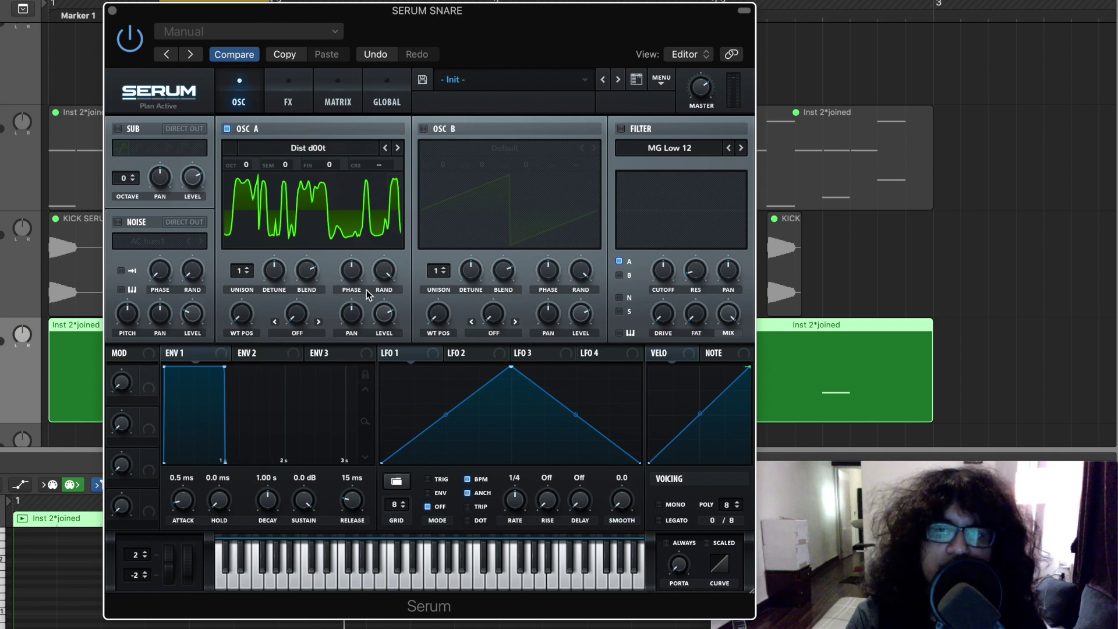
Step: Enable oscillator B and load the analog wavetable Analog_BD_Sin into it
{"action": "left_click", "coordinate": [425, 130]}
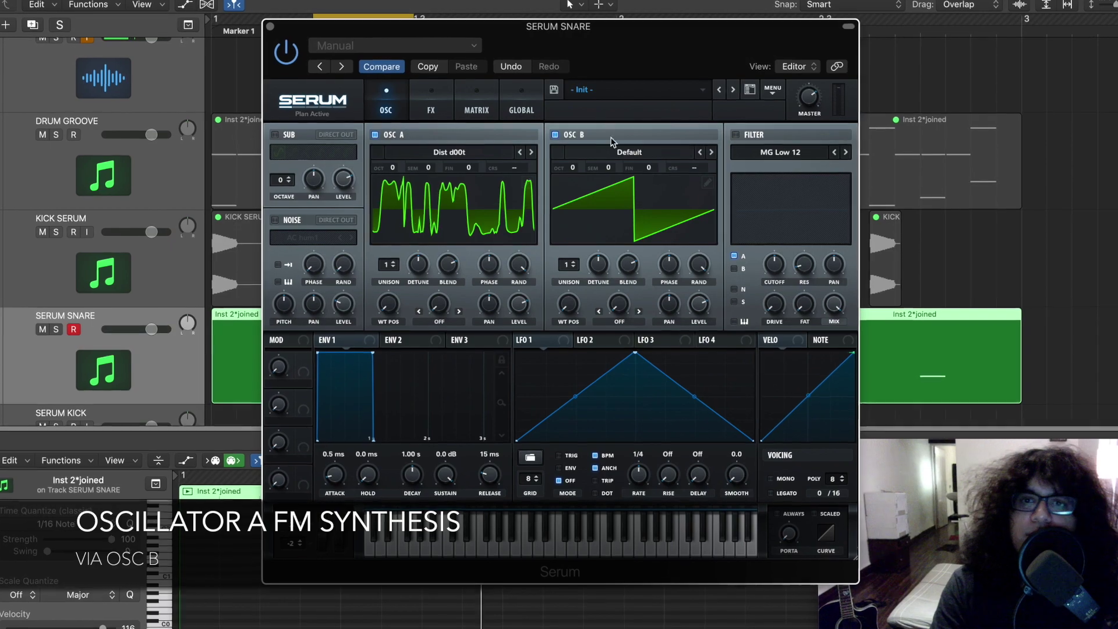
{"action": "left_click", "coordinate": [628, 151]}
{"action": "mouse_move", "coordinate": [629, 166]}
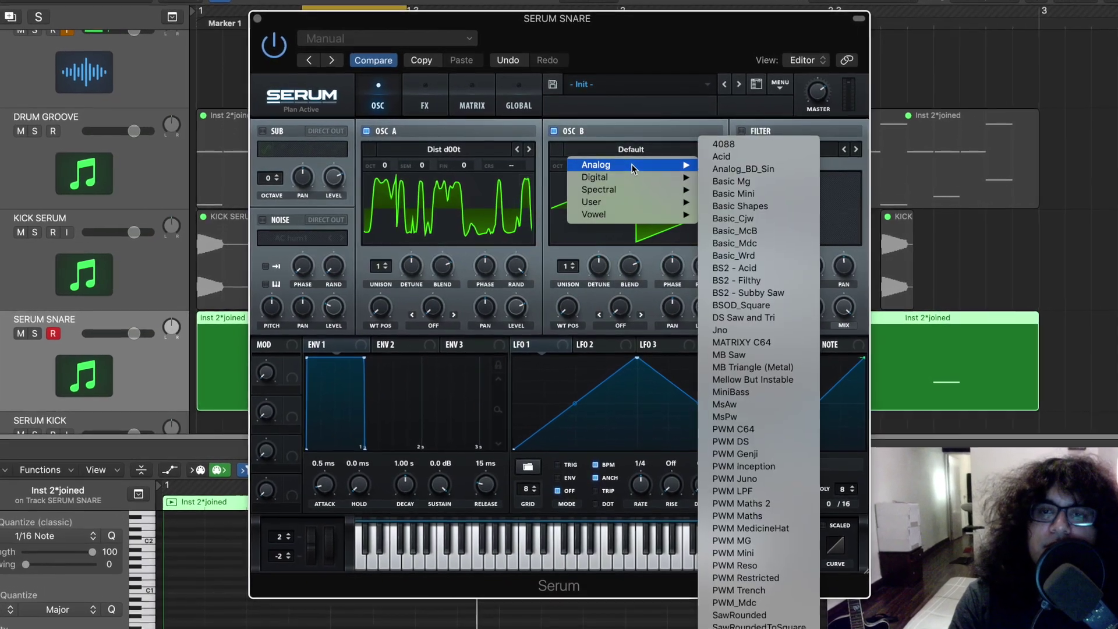
{"action": "left_click", "coordinate": [749, 169]}
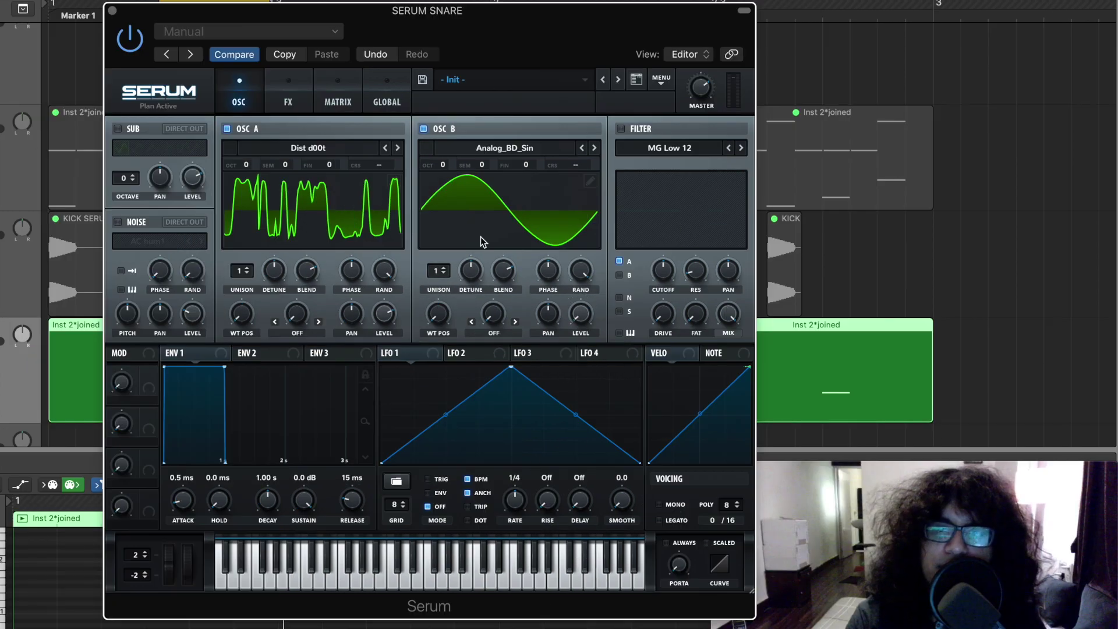
Step: Set oscillator A's warp mode to FM (from B) and adjust the FM amount
{"action": "left_click", "coordinate": [305, 334]}
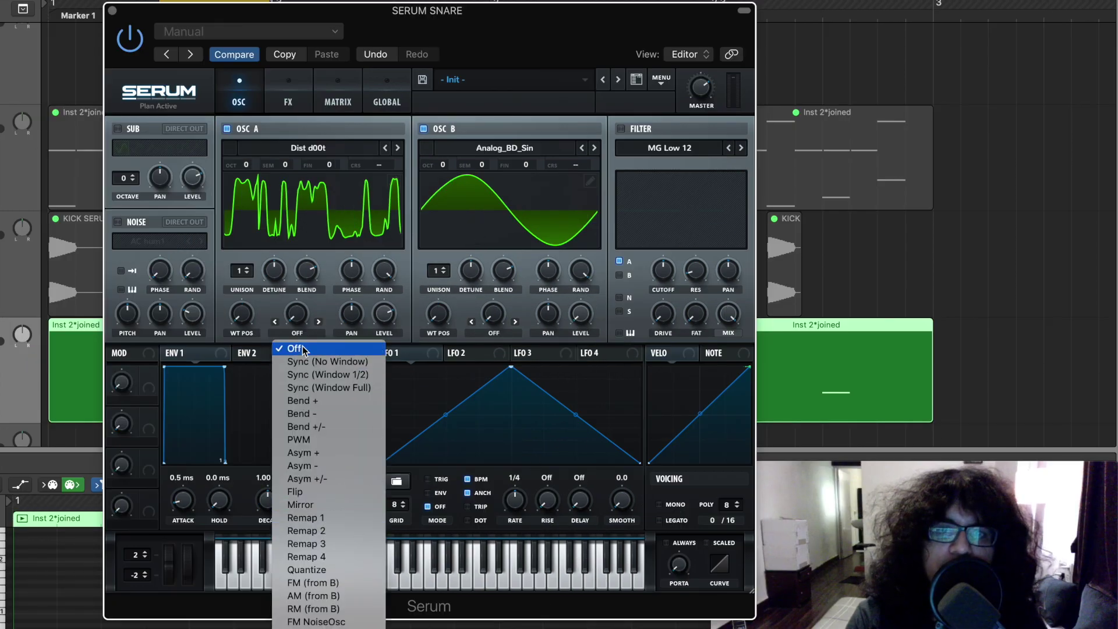
{"action": "left_click", "coordinate": [338, 583]}
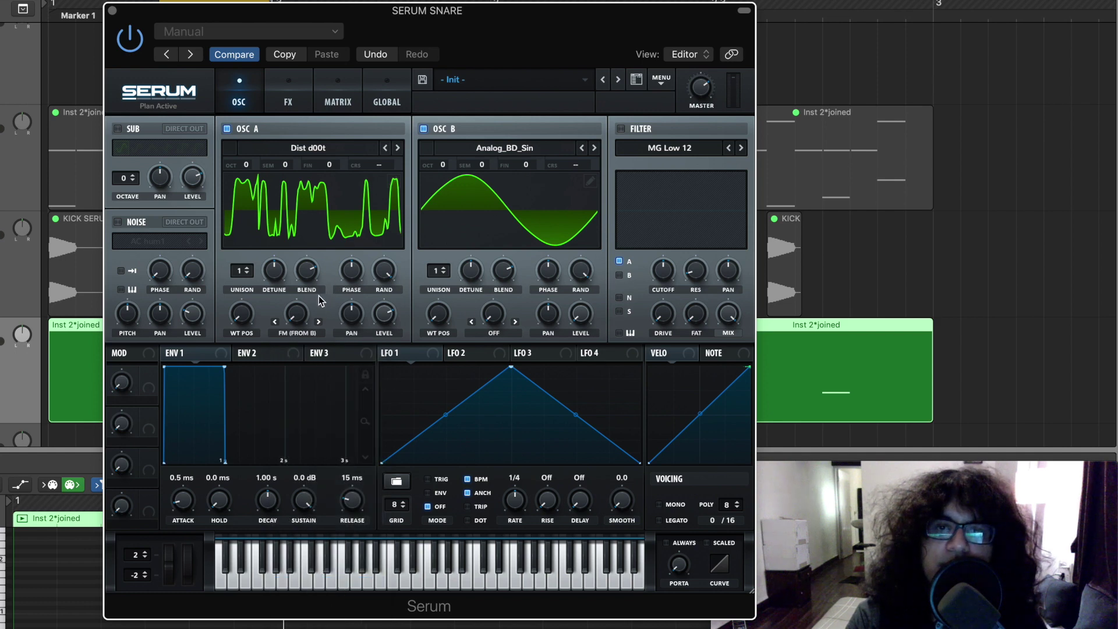
{"action": "left_click_drag", "start_coordinate": [301, 313], "coordinate": [300, 298]}
{"action": "left_click_drag", "start_coordinate": [302, 240], "coordinate": [290, 298]}
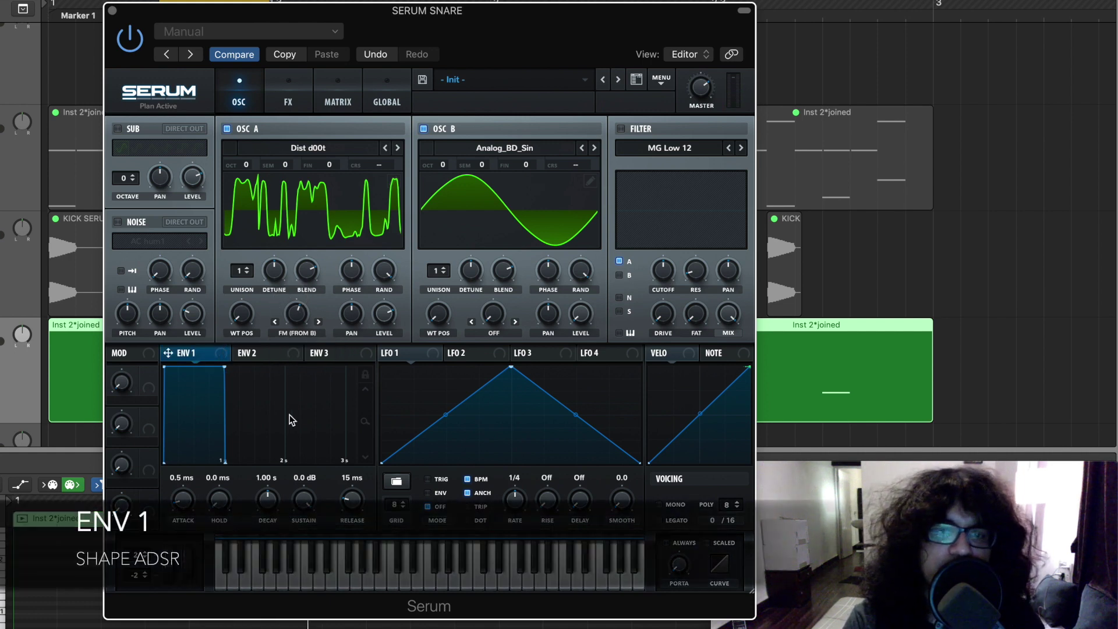
Step: Shape Env 1 for the snare with sustain at -∞ dB and a short decay of about 281 ms
{"action": "left_click_drag", "start_coordinate": [302, 512], "coordinate": [288, 606]}
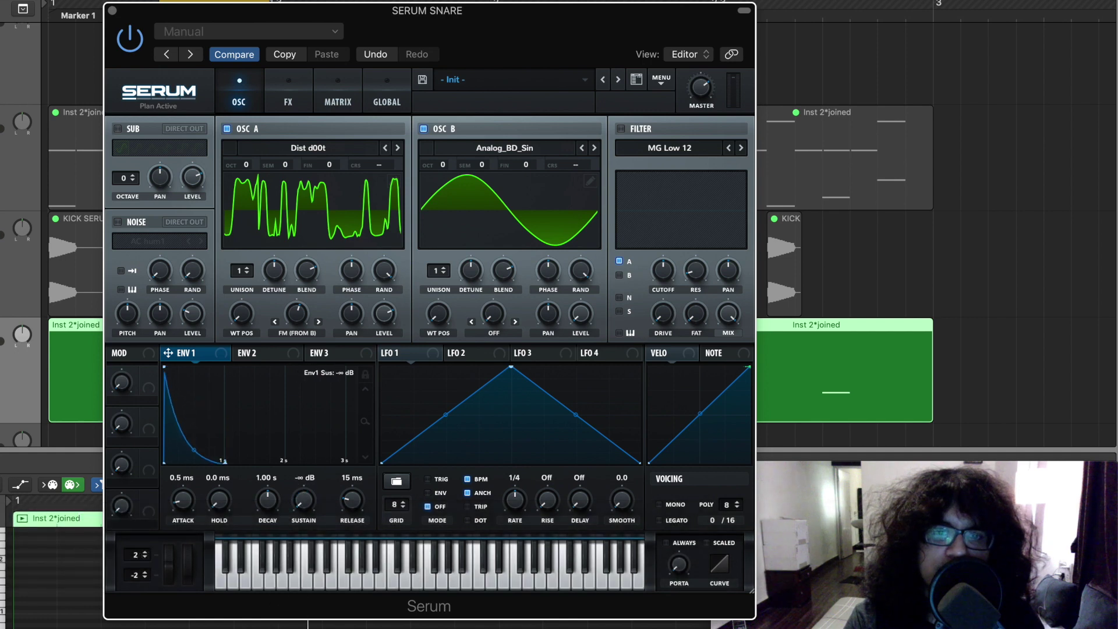
{"action": "left_click_drag", "start_coordinate": [267, 499], "coordinate": [268, 520]}
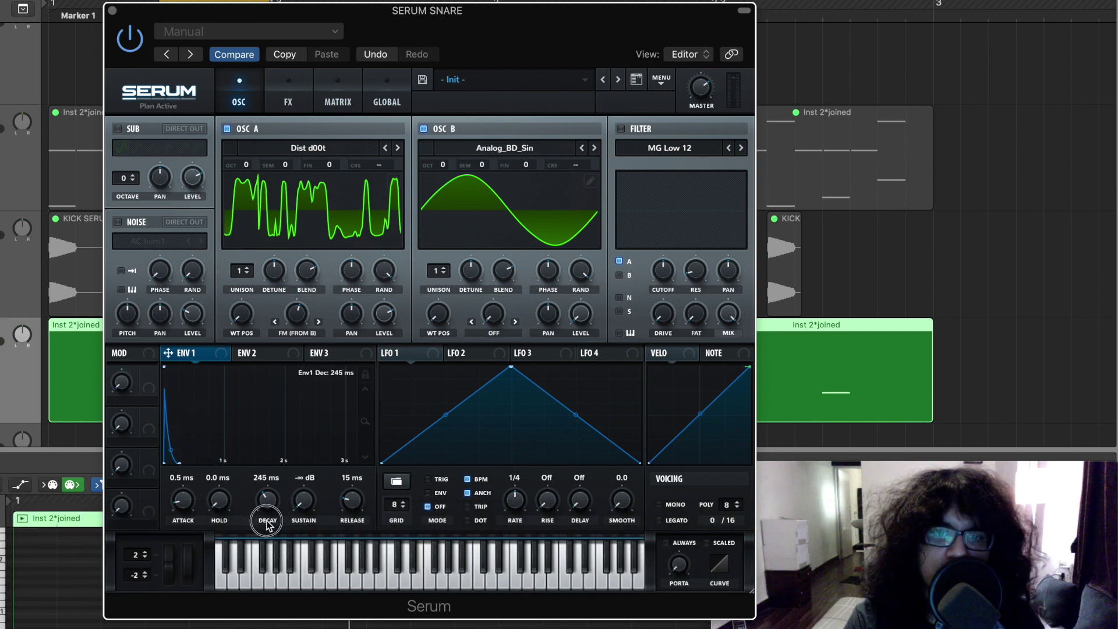
{"action": "left_click_drag", "start_coordinate": [266, 523], "coordinate": [268, 523]}
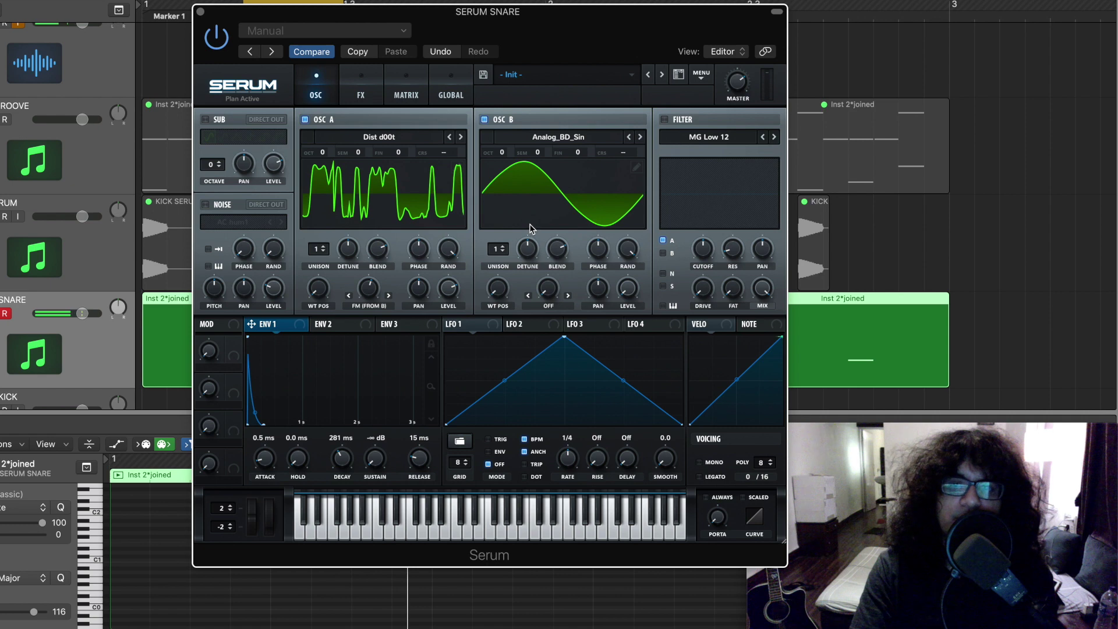
Step: Reshape LFO 1 into a descending ramp, set it to ENV mode with BPM sync off, and add several points along the ramp
{"action": "left_click_drag", "start_coordinate": [564, 341], "coordinate": [320, 325]}
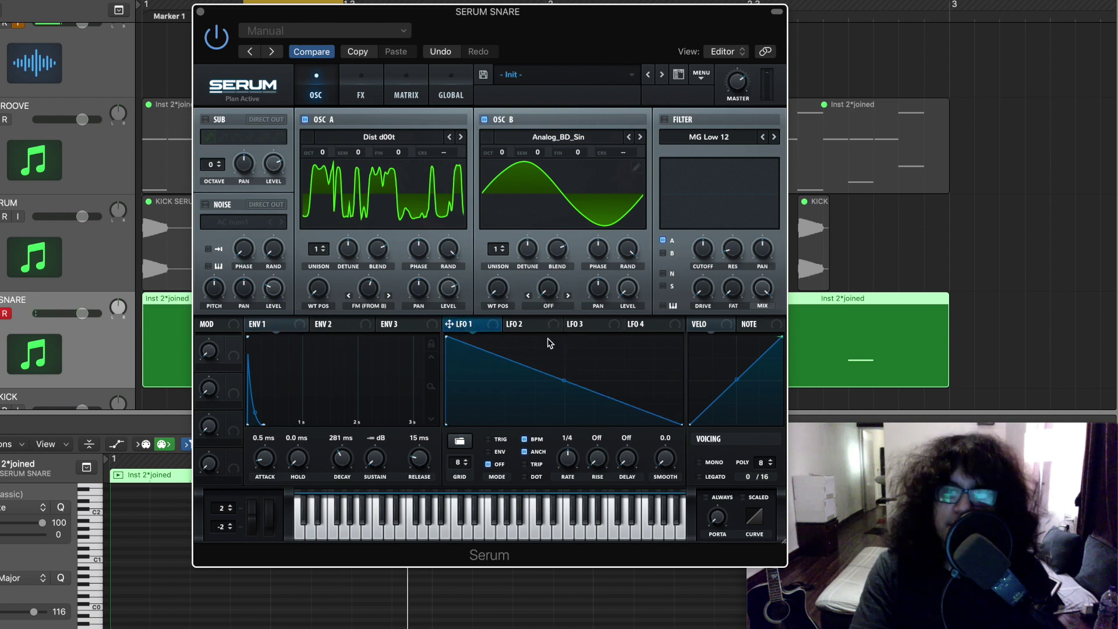
{"action": "left_click", "coordinate": [493, 455]}
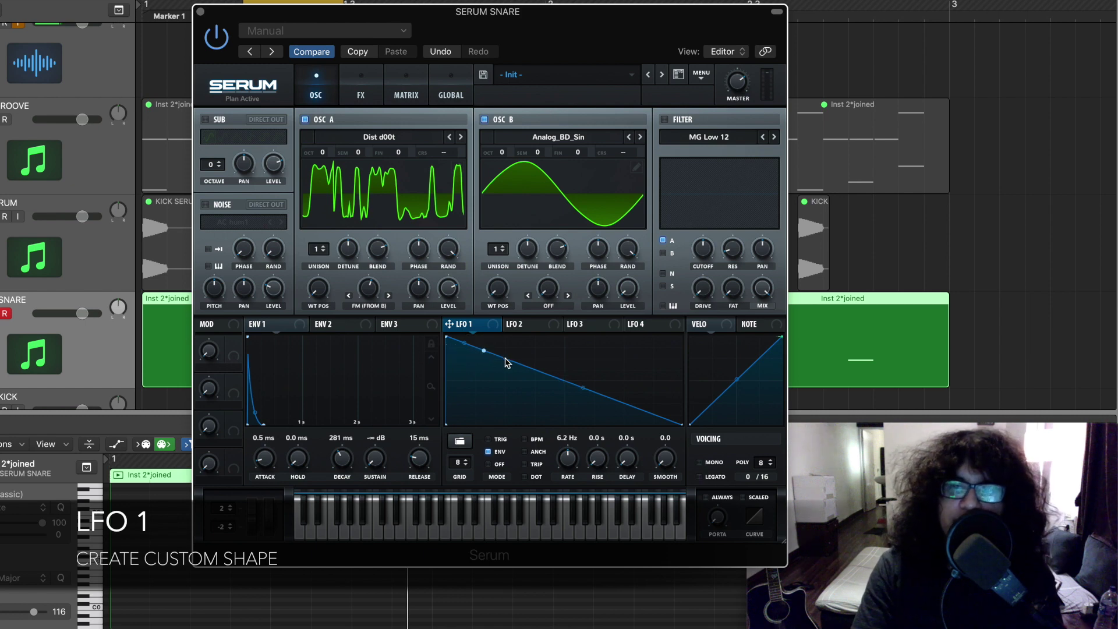
{"action": "double_click", "coordinate": [543, 371]}
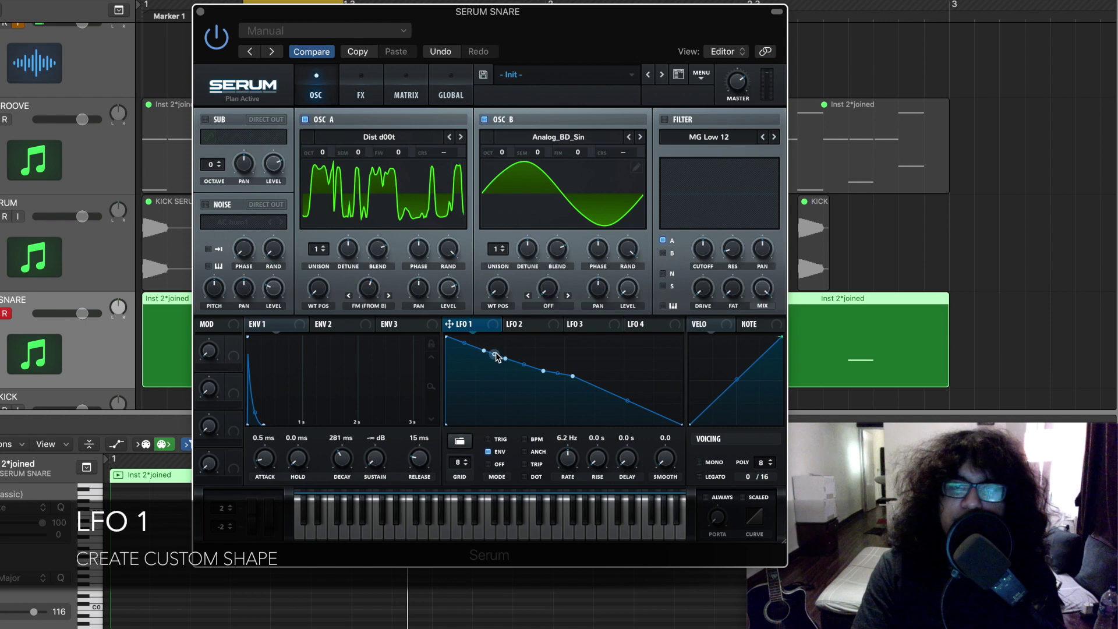
Step: Move LFO 1's points into narrow alternating peaks and troughs near the start, ending in a steep drop to zero
{"action": "left_click_drag", "start_coordinate": [484, 355], "coordinate": [457, 440]}
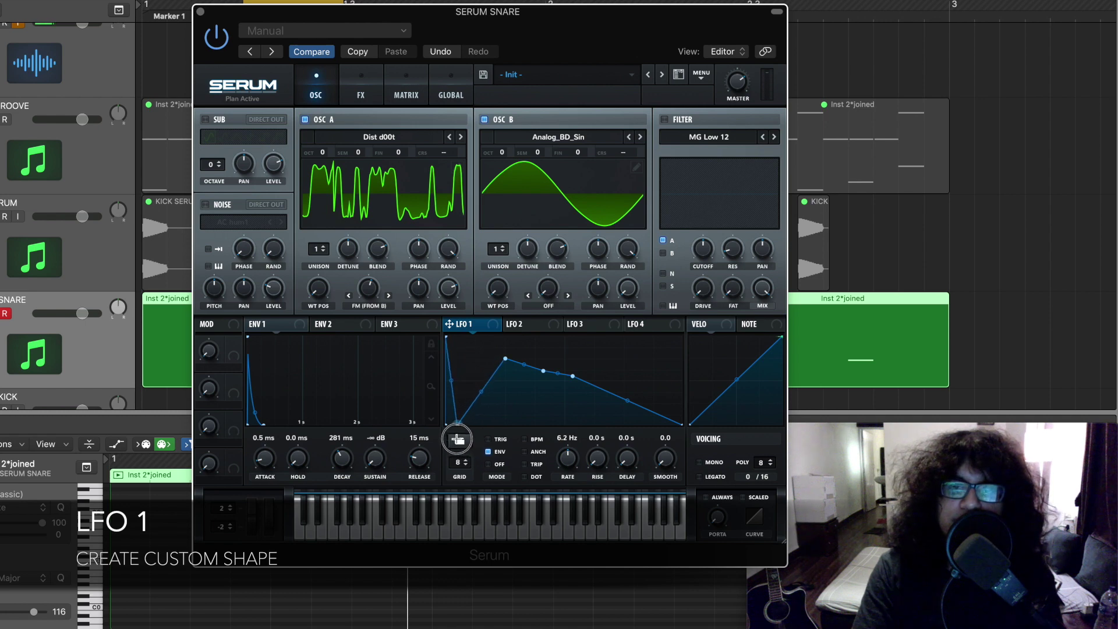
{"action": "left_click_drag", "start_coordinate": [506, 359], "coordinate": [502, 385]}
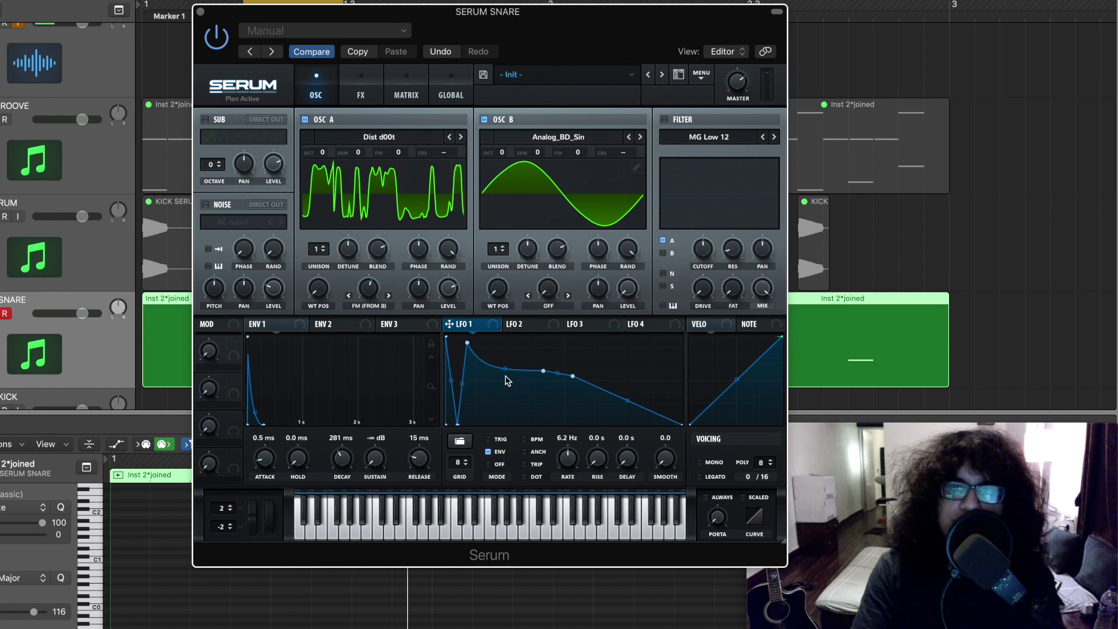
{"action": "left_click_drag", "start_coordinate": [542, 376], "coordinate": [474, 430]}
{"action": "left_click_drag", "start_coordinate": [574, 381], "coordinate": [478, 334]}
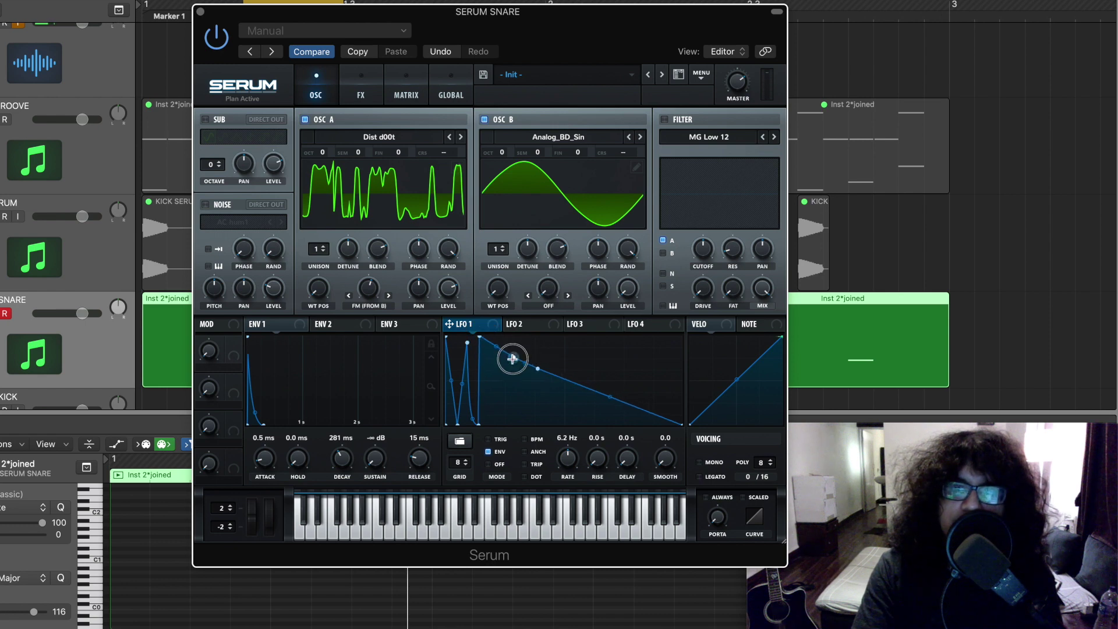
{"action": "left_click_drag", "start_coordinate": [538, 370], "coordinate": [503, 340]}
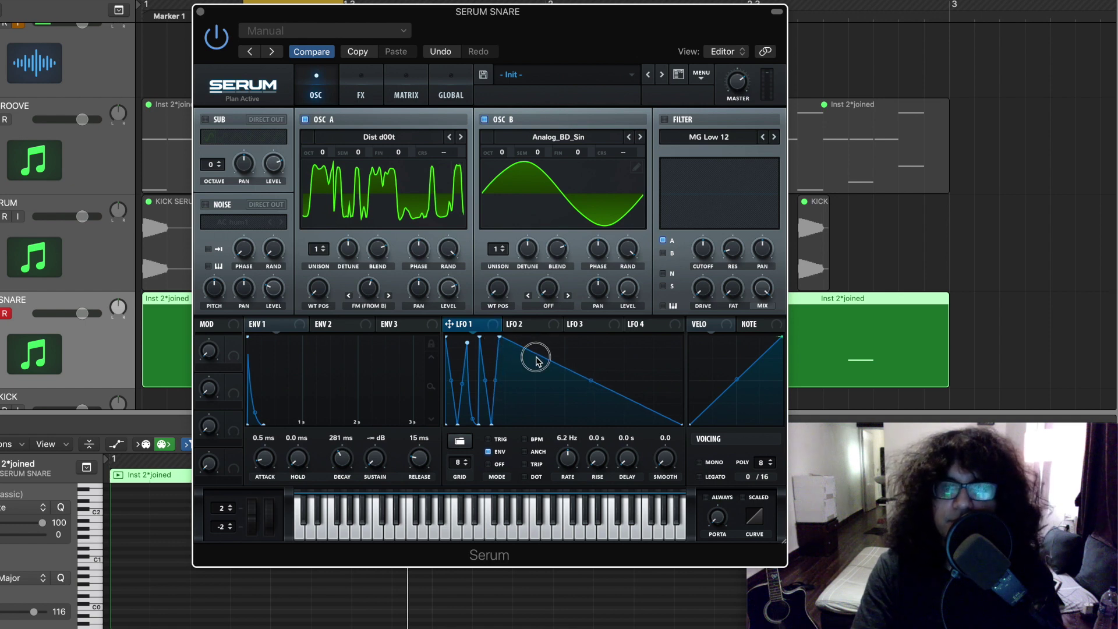
{"action": "left_click_drag", "start_coordinate": [589, 381], "coordinate": [546, 433]}
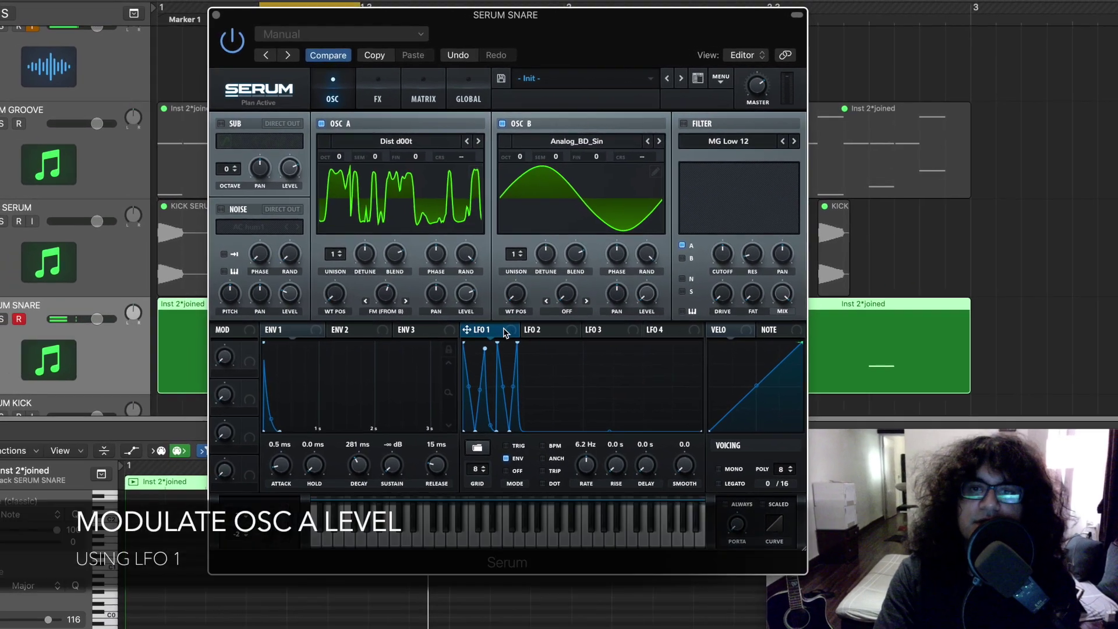
Step: Assign LFO 1 to modulate oscillator A's level and set the LFO rate to 1.8 Hz
{"action": "left_click_drag", "start_coordinate": [459, 327], "coordinate": [494, 305]}
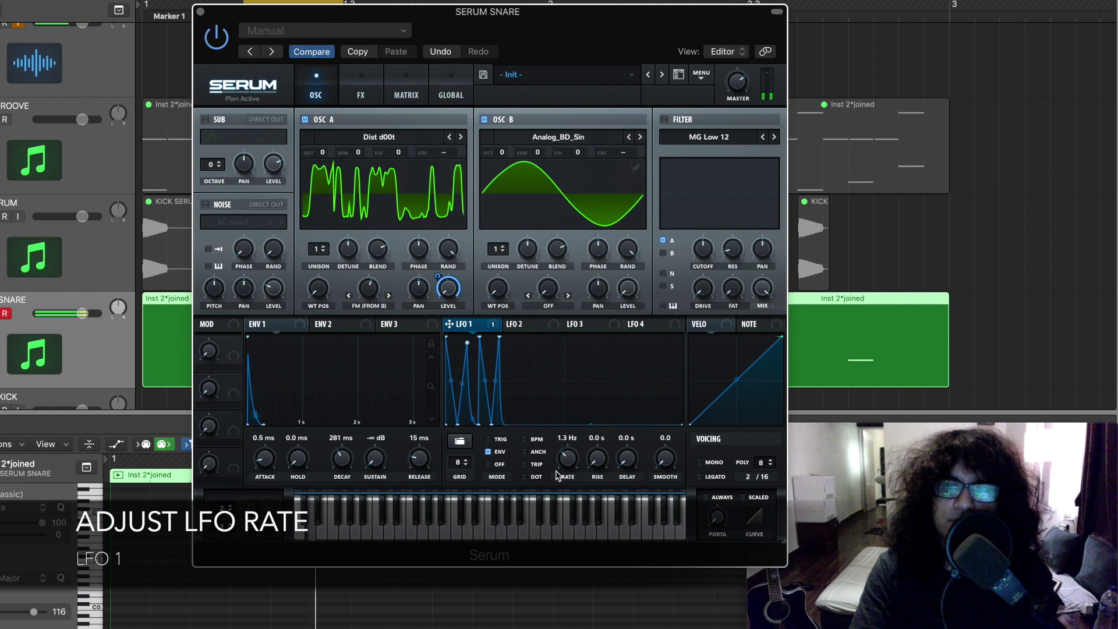
{"action": "left_click_drag", "start_coordinate": [560, 471], "coordinate": [562, 468]}
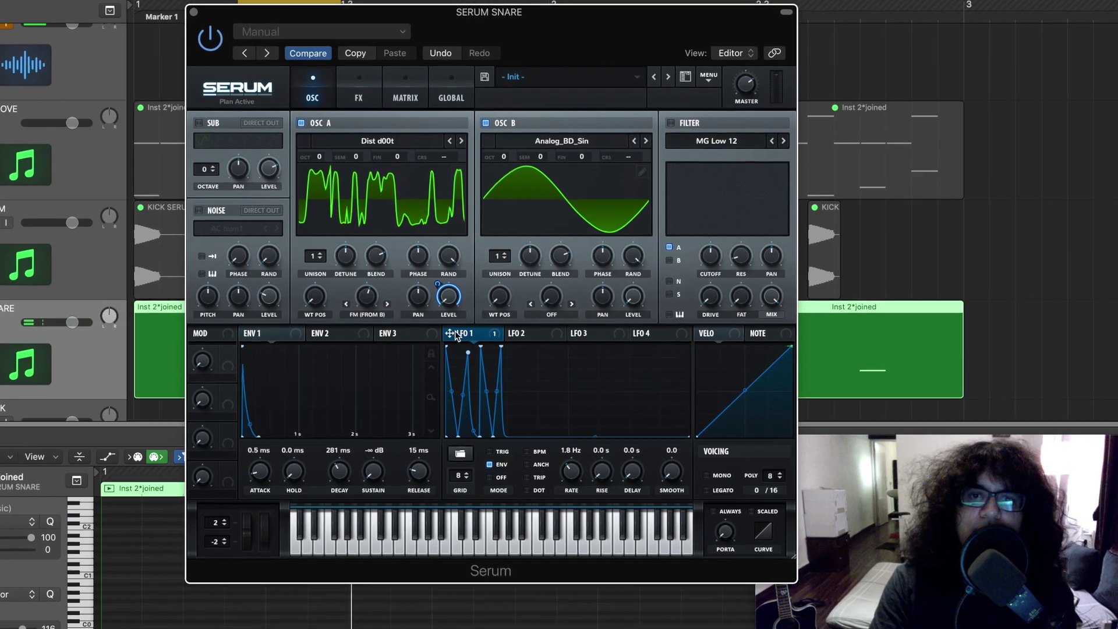
Step: Assign LFO 1 to oscillator A's coarse pitch and adjust the modulation amount to around 38
{"action": "left_click_drag", "start_coordinate": [449, 324], "coordinate": [438, 175]}
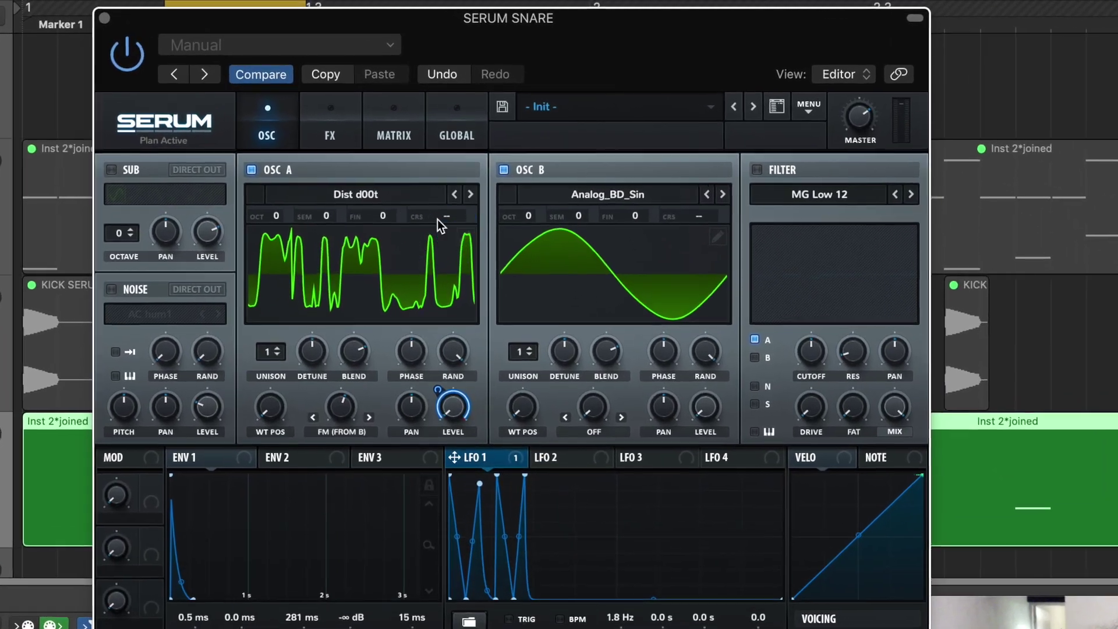
{"action": "left_click_drag", "start_coordinate": [438, 220], "coordinate": [438, 222]}
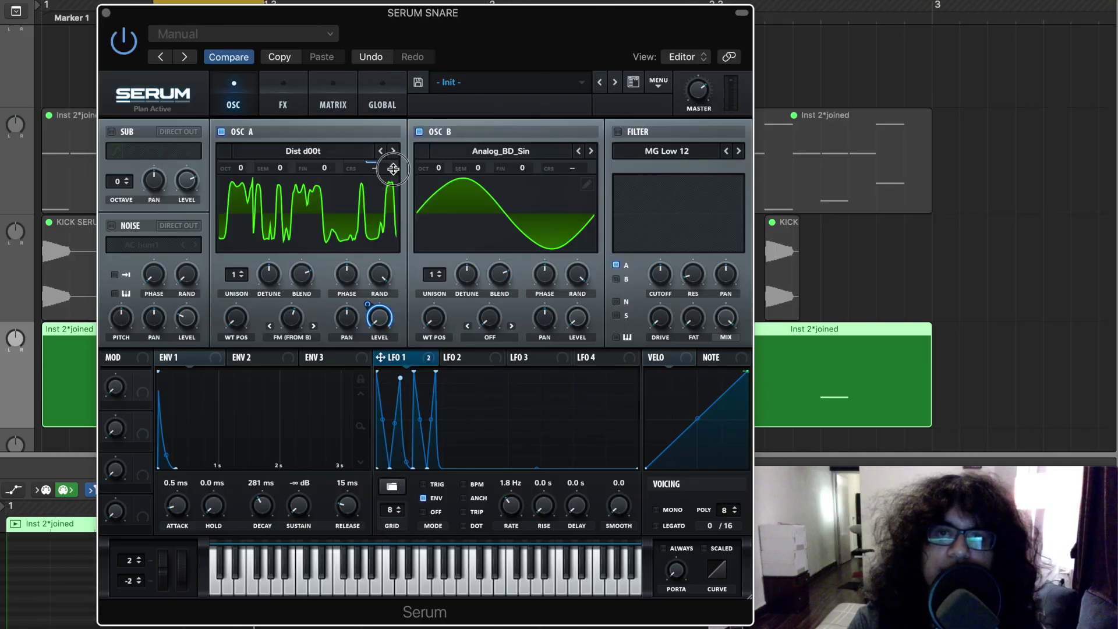
{"action": "left_click_drag", "start_coordinate": [393, 169], "coordinate": [393, 188]}
{"action": "mouse_move", "coordinate": [394, 122]}
{"action": "left_mouse_down"}
{"action": "mouse_move", "coordinate": [396, 82]}
{"action": "mouse_move", "coordinate": [397, 134]}
{"action": "left_mouse_up"}
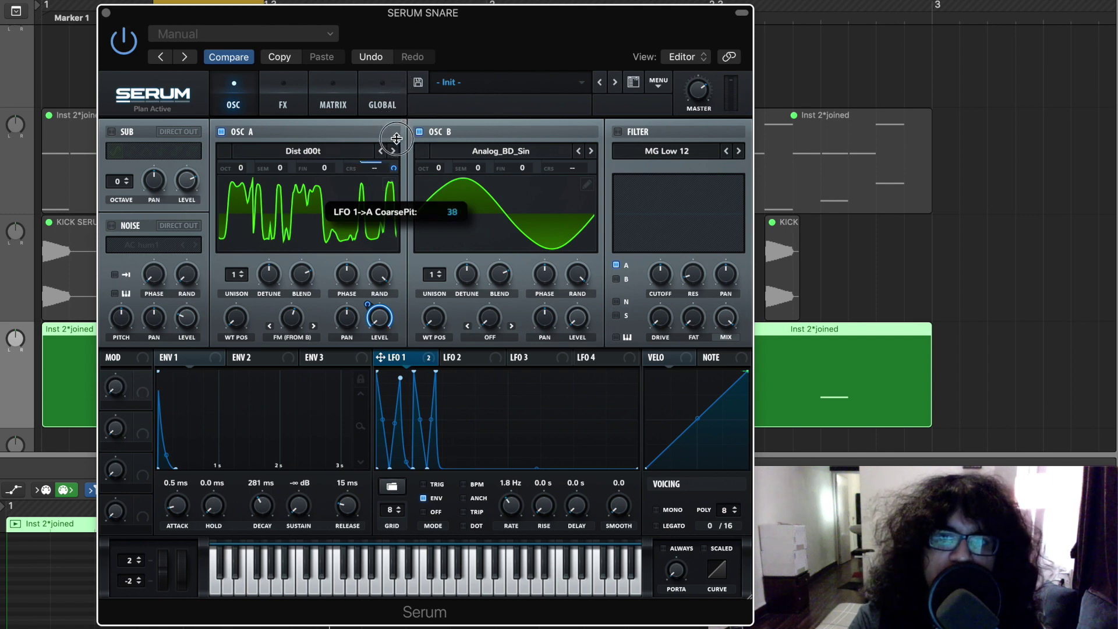
{"action": "left_click_drag", "start_coordinate": [396, 144], "coordinate": [394, 149]}
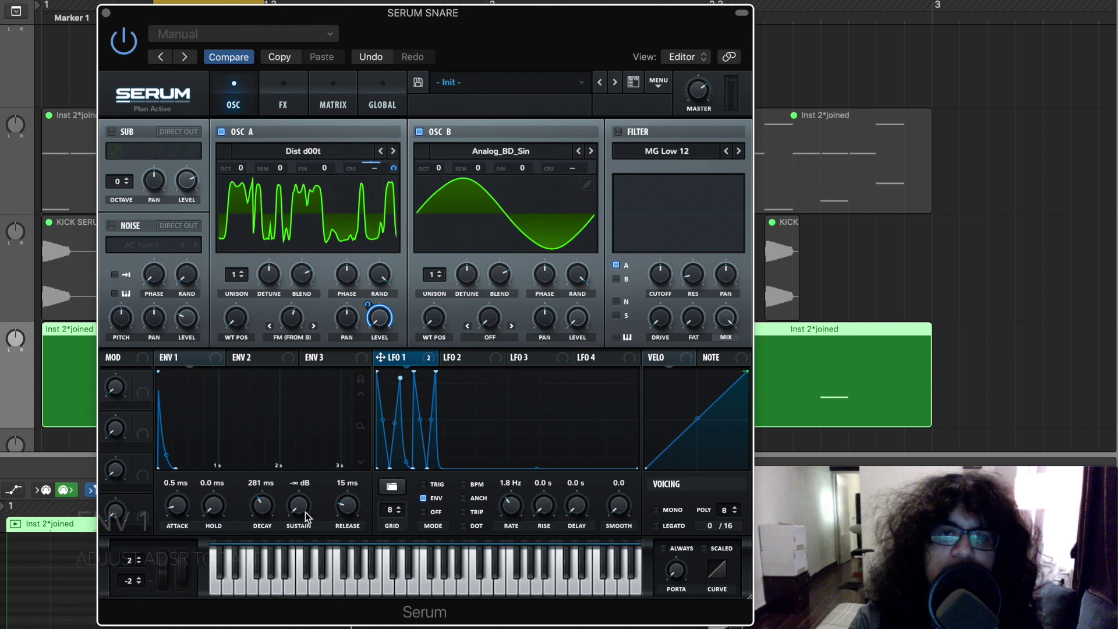
Step: Set Env 1's decay to 269 ms and oscillator A's random phase to 0%
{"action": "mouse_move", "coordinate": [263, 506]}
{"action": "left_mouse_down"}
{"action": "mouse_move", "coordinate": [265, 519]}
{"action": "mouse_move", "coordinate": [265, 506]}
{"action": "left_mouse_up"}
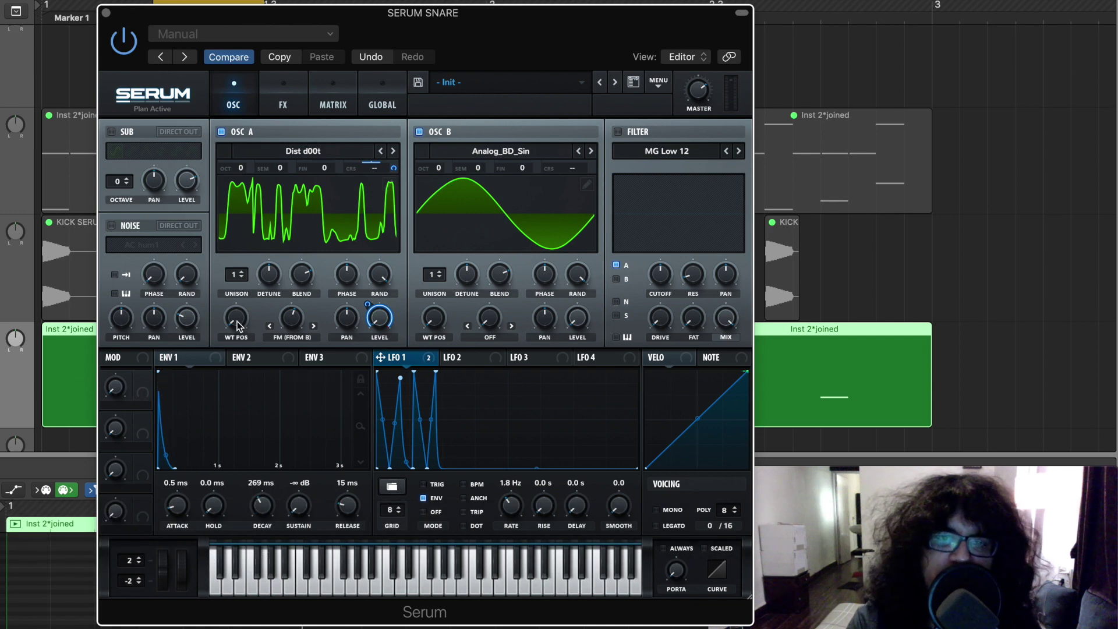
{"action": "left_click", "coordinate": [368, 302]}
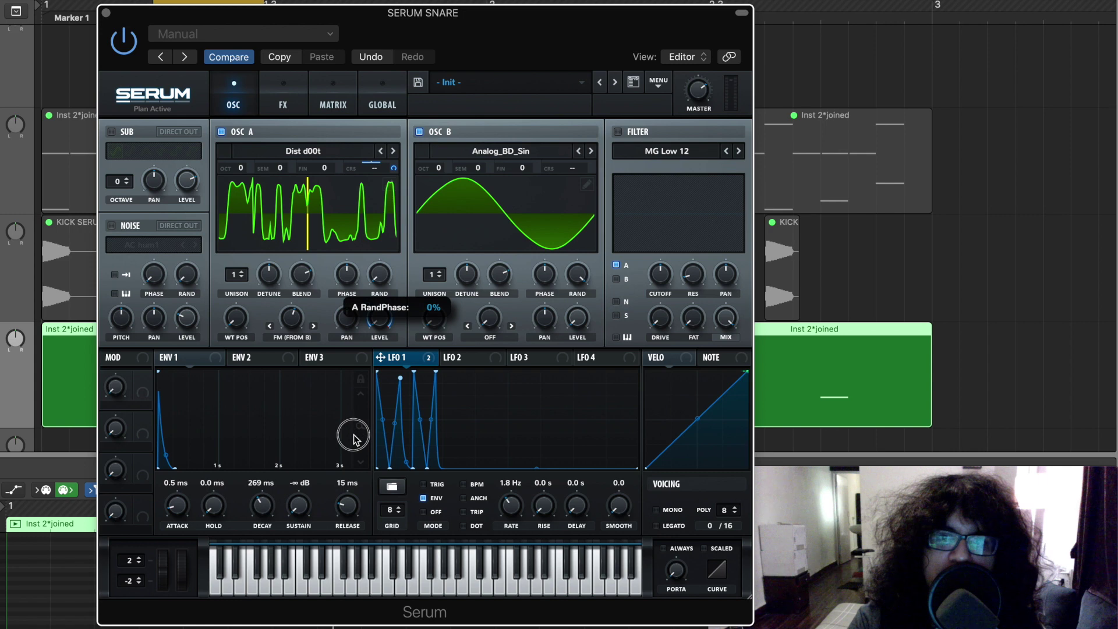
Step: Raise oscillator A's FM (from B) amount to about 65%
{"action": "left_click_drag", "start_coordinate": [235, 331], "coordinate": [244, 372]}
{"action": "left_click_drag", "start_coordinate": [286, 337], "coordinate": [289, 303]}
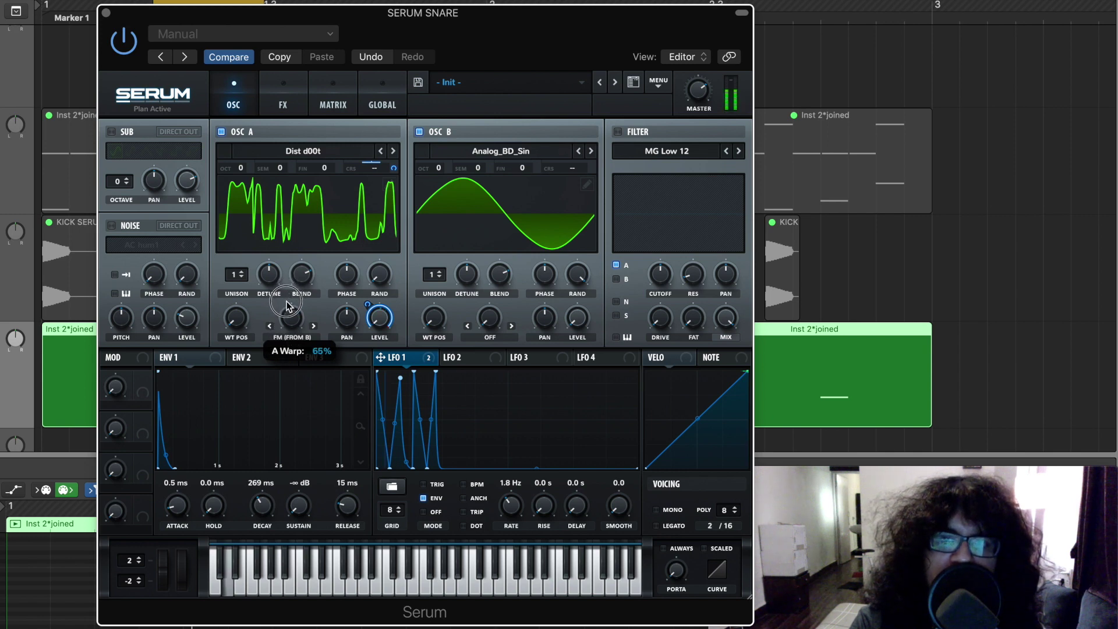
{"action": "left_click_drag", "start_coordinate": [286, 303], "coordinate": [285, 302]}
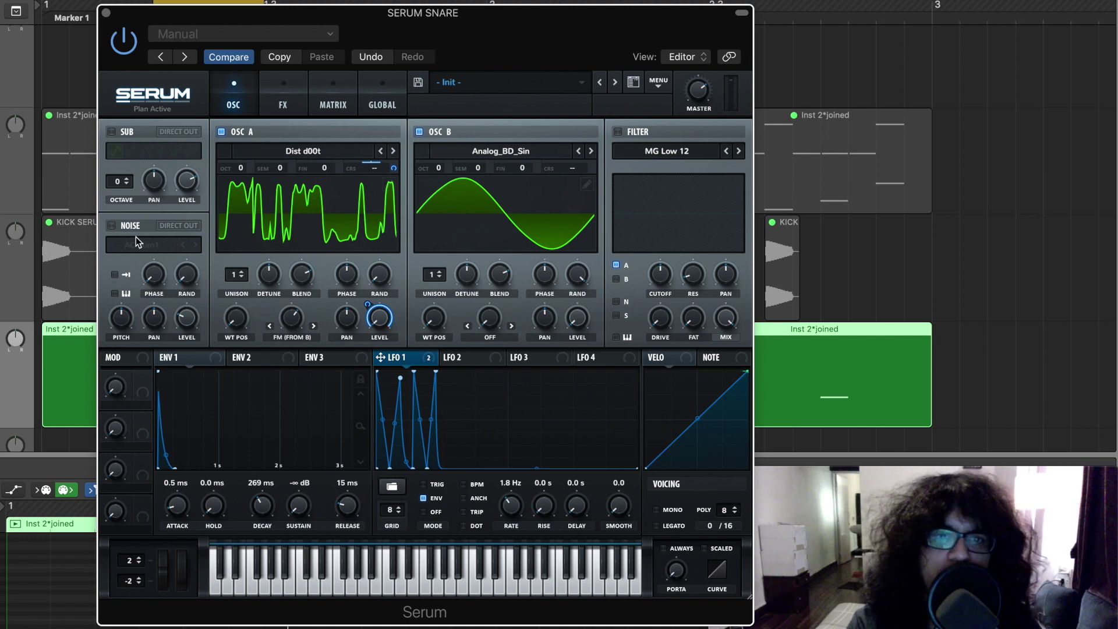
Step: Enable the noise generator and choose the ARP white sample from the Analog noises
{"action": "left_click", "coordinate": [112, 225]}
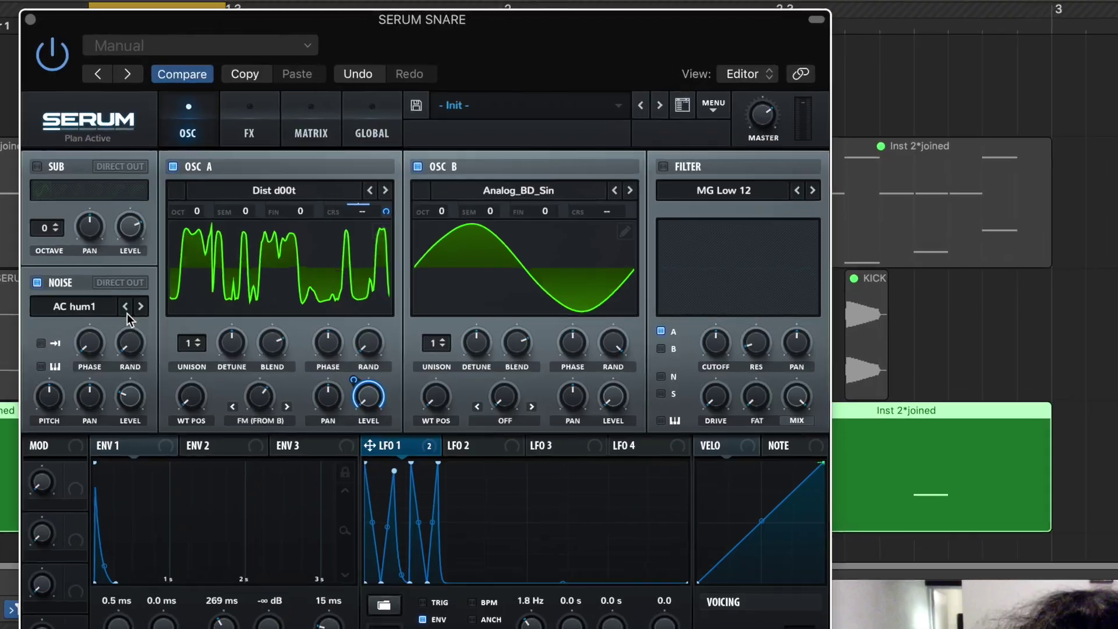
{"action": "left_click", "coordinate": [121, 282]}
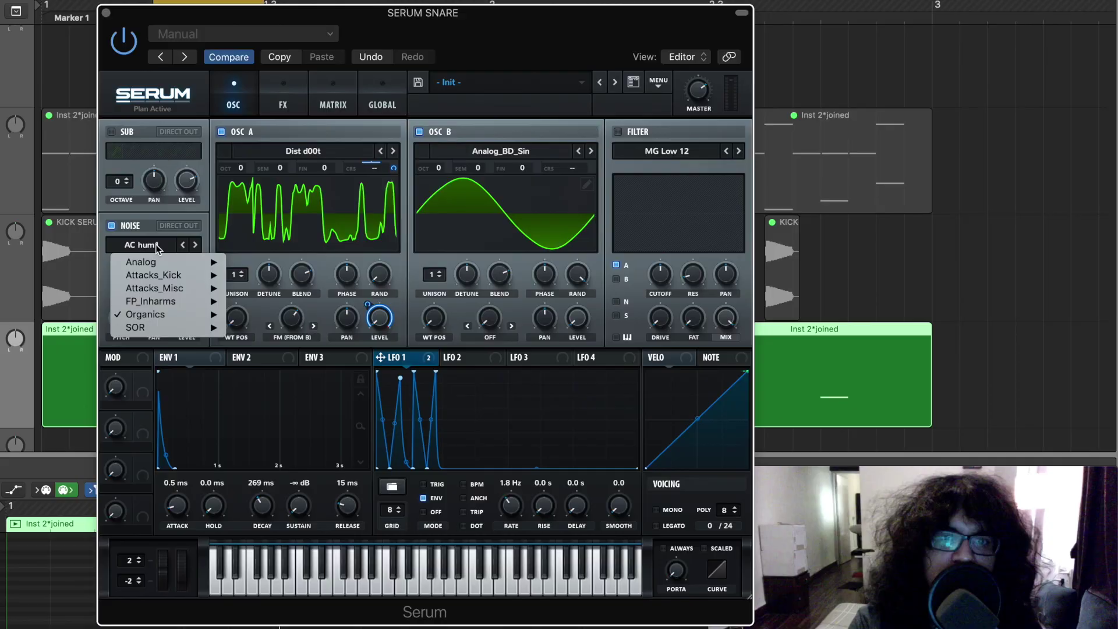
{"action": "mouse_move", "coordinate": [192, 262]}
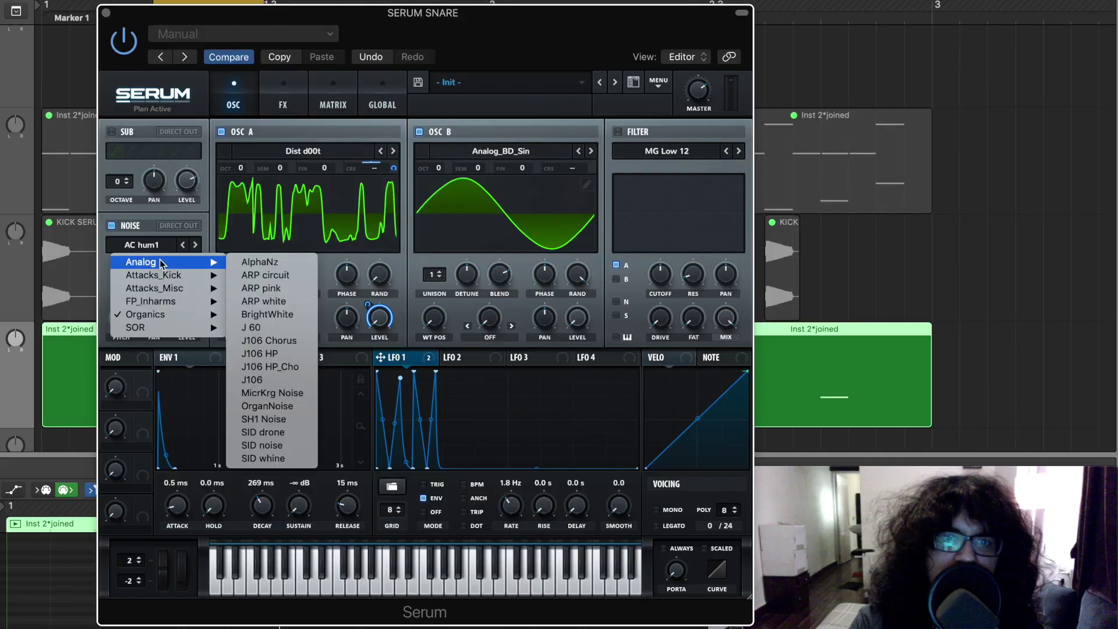
{"action": "left_click", "coordinate": [294, 272]}
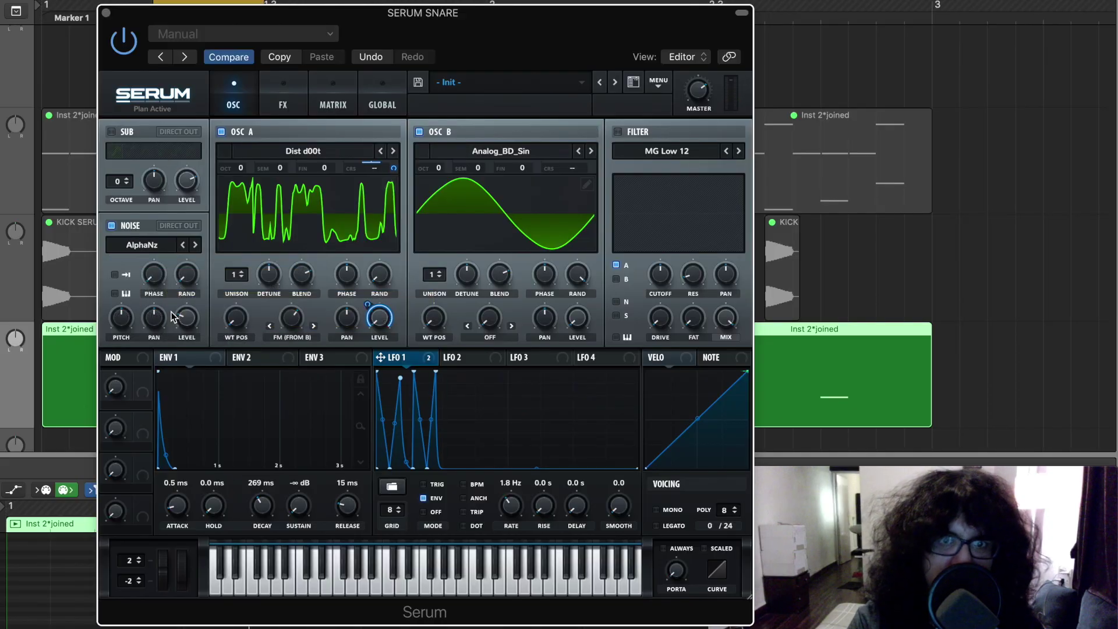
{"action": "left_click", "coordinate": [198, 248]}
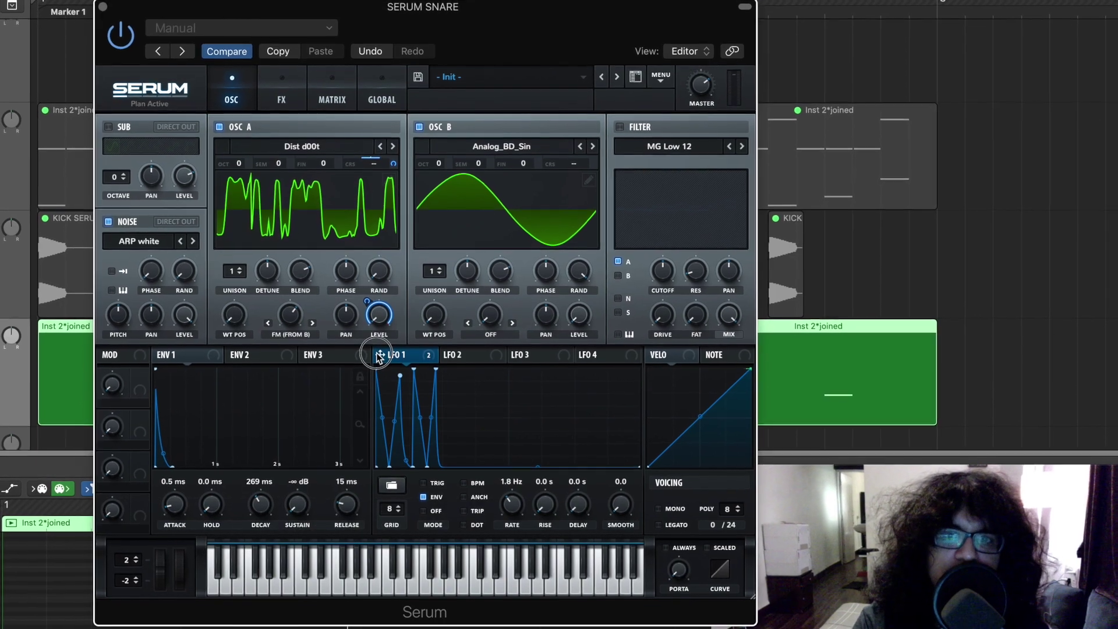
Step: Assign LFO 1 to modulate the noise level, then balance the base level and modulation amount
{"action": "left_click_drag", "start_coordinate": [381, 359], "coordinate": [175, 303]}
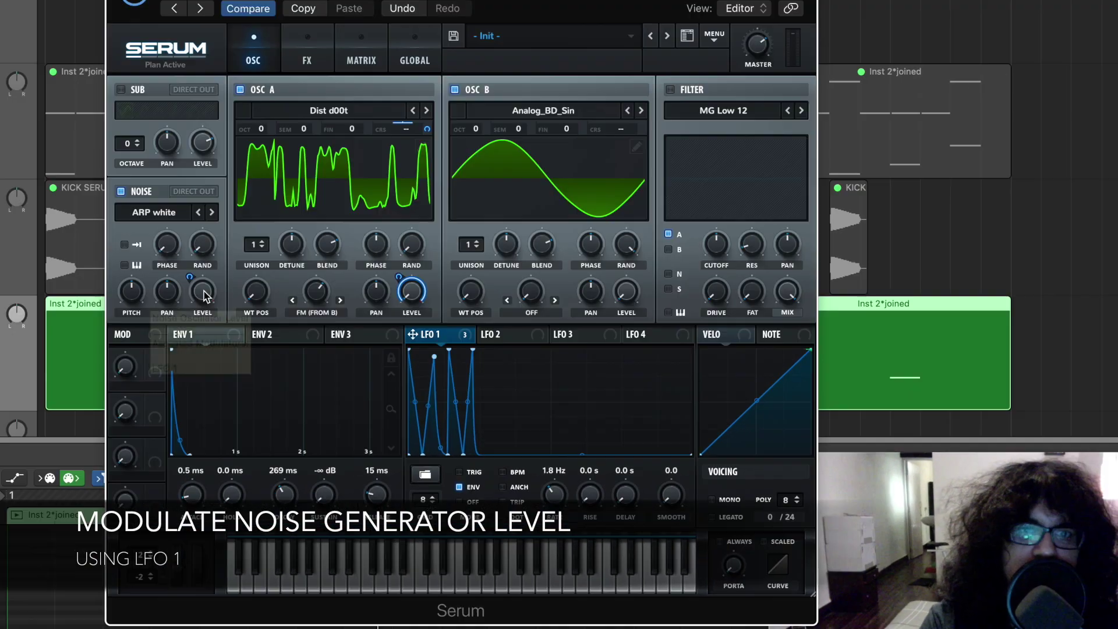
{"action": "mouse_move", "coordinate": [118, 234]}
{"action": "left_mouse_down"}
{"action": "mouse_move", "coordinate": [119, 268]}
{"action": "mouse_move", "coordinate": [121, 243]}
{"action": "left_mouse_up"}
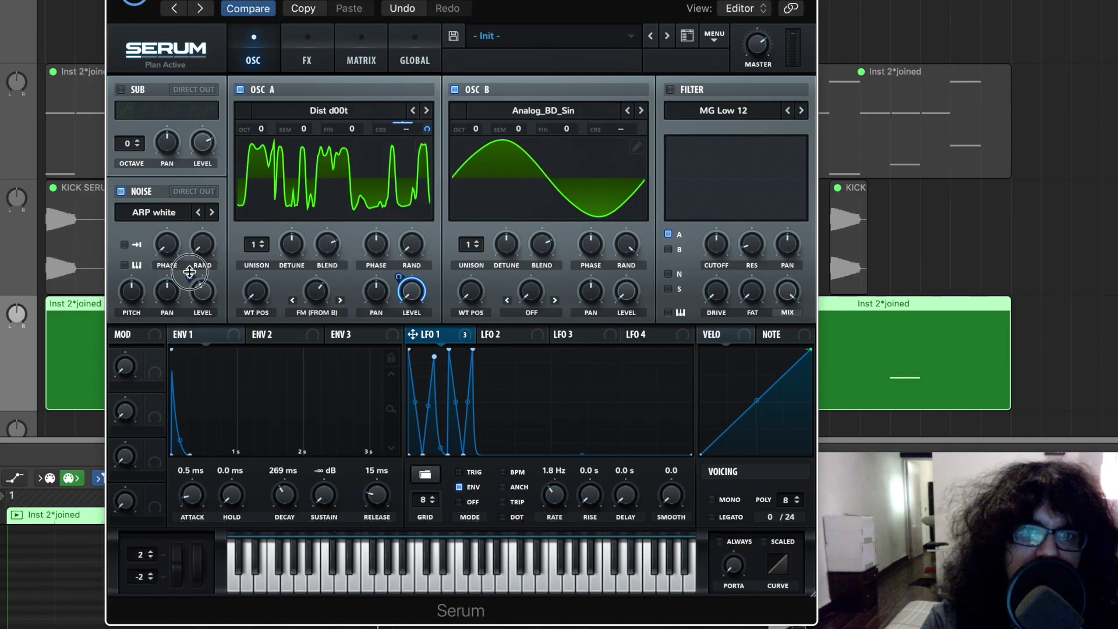
{"action": "left_click_drag", "start_coordinate": [200, 300], "coordinate": [201, 280]}
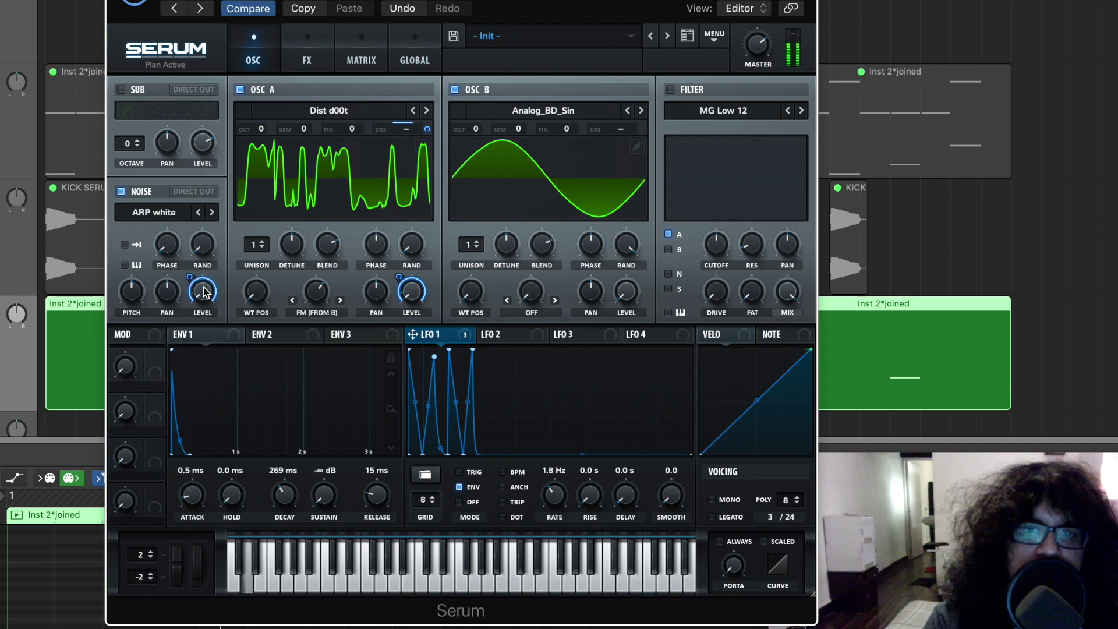
{"action": "left_click", "coordinate": [184, 295]}
{"action": "left_click_drag", "start_coordinate": [184, 303], "coordinate": [184, 229]}
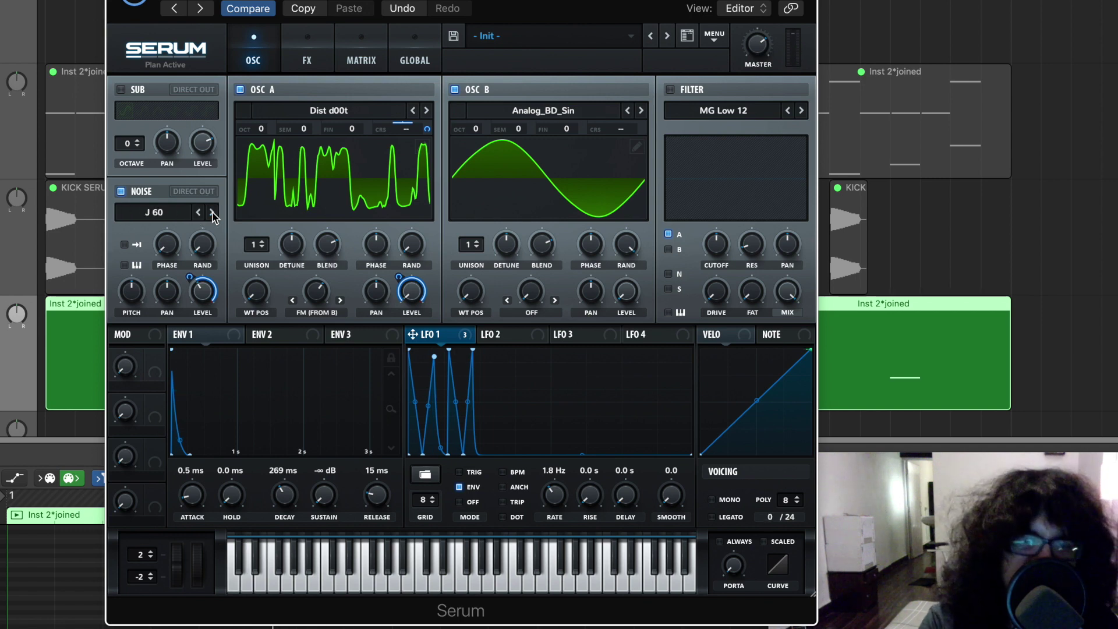
Step: Compare the noise samples J106 Chorus, ARP white and J 60, choose J 60, and set oscillator A's unison to 2 voices
{"action": "left_click", "coordinate": [212, 213]}
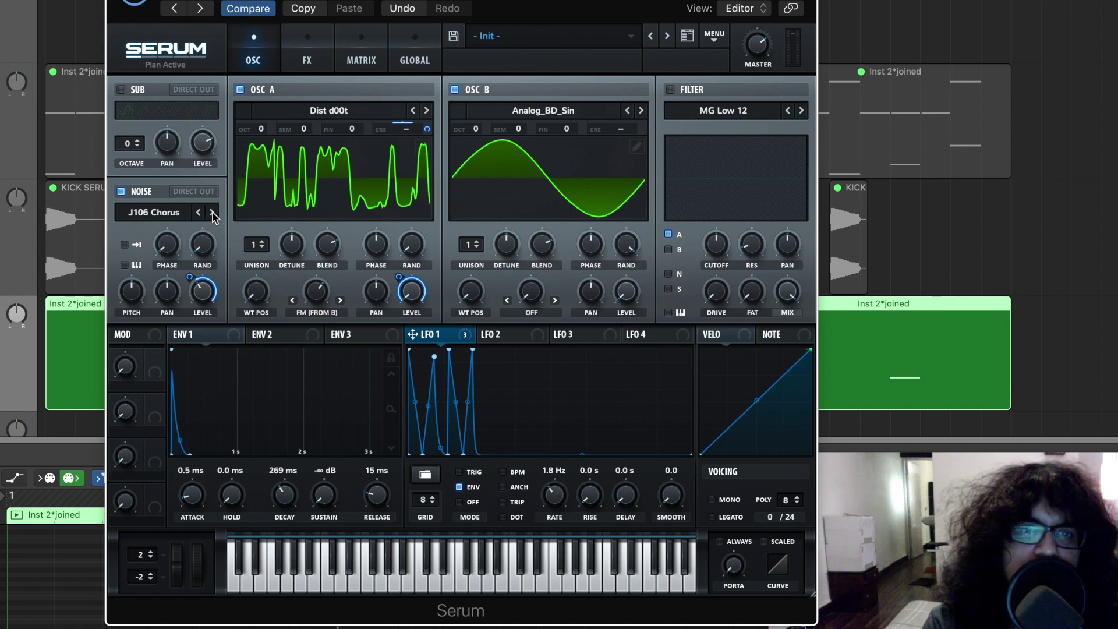
{"action": "left_click", "coordinate": [198, 213]}
{"action": "left_click", "coordinate": [199, 214]}
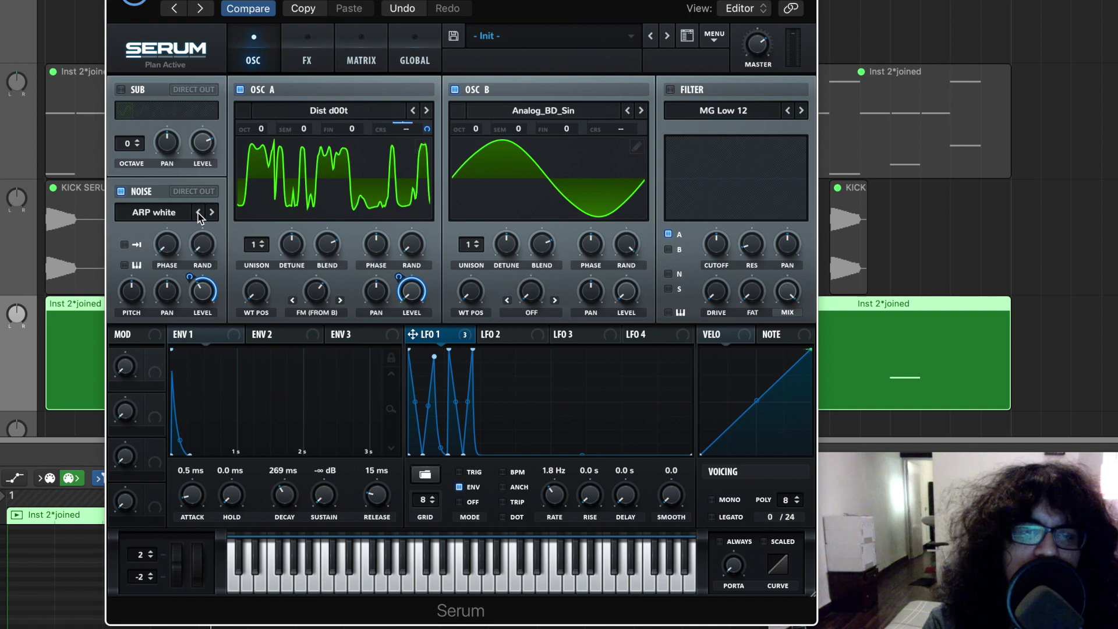
{"action": "left_click", "coordinate": [212, 213]}
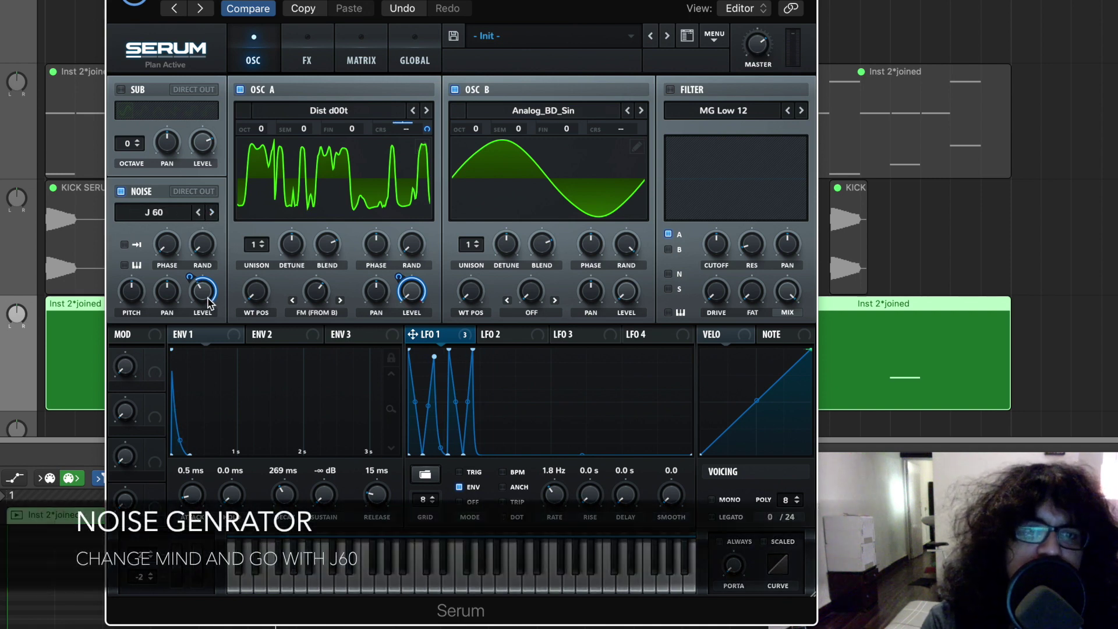
{"action": "left_click", "coordinate": [262, 243]}
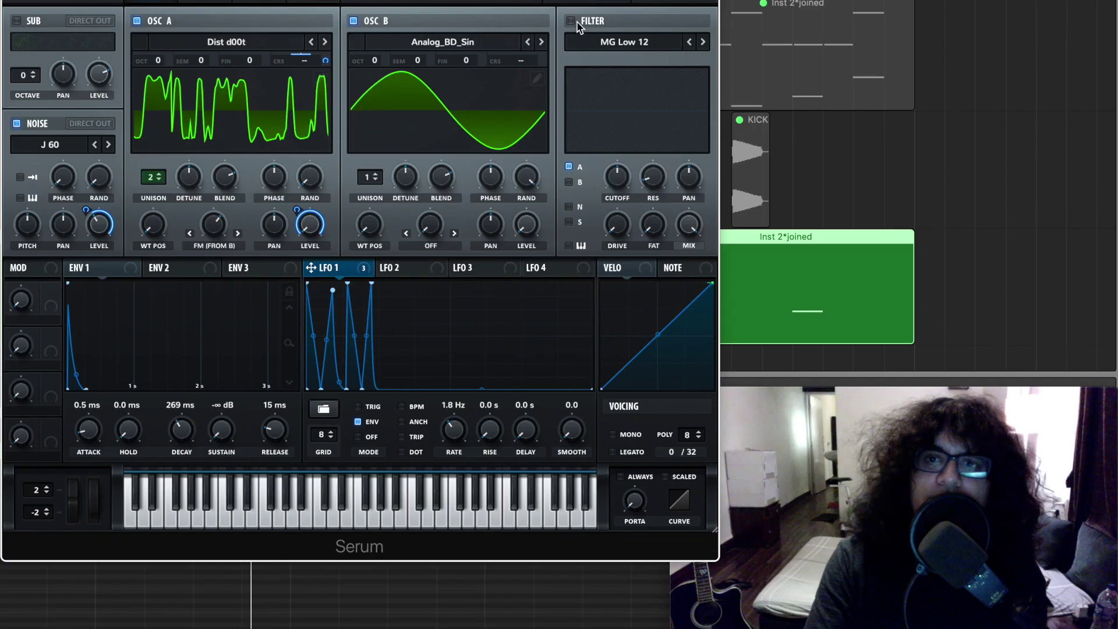
Step: Enable the MG Low 12 filter and assign Env 1 to its cutoff, adjusting the base cutoff and modulation amount
{"action": "left_click", "coordinate": [572, 21]}
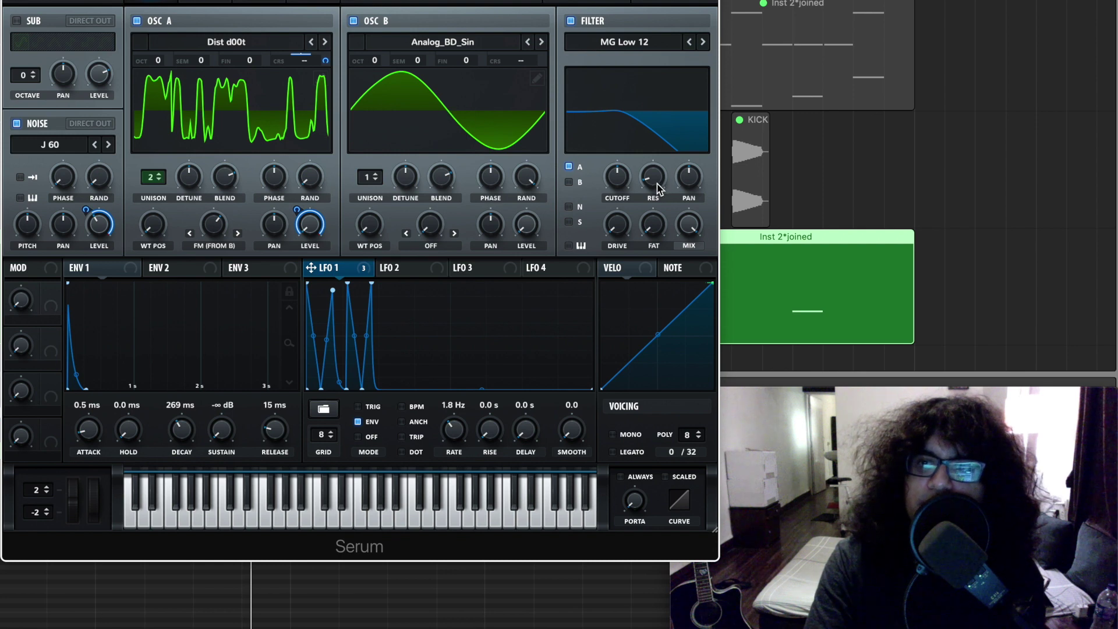
{"action": "left_click_drag", "start_coordinate": [618, 176], "coordinate": [615, 135]}
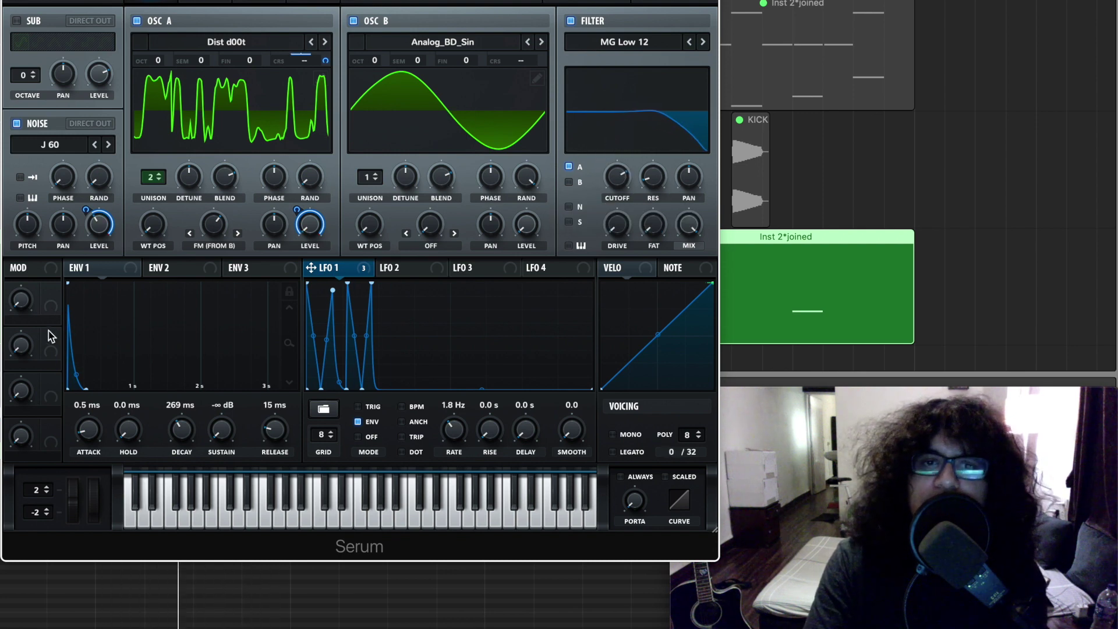
{"action": "left_click", "coordinate": [131, 274]}
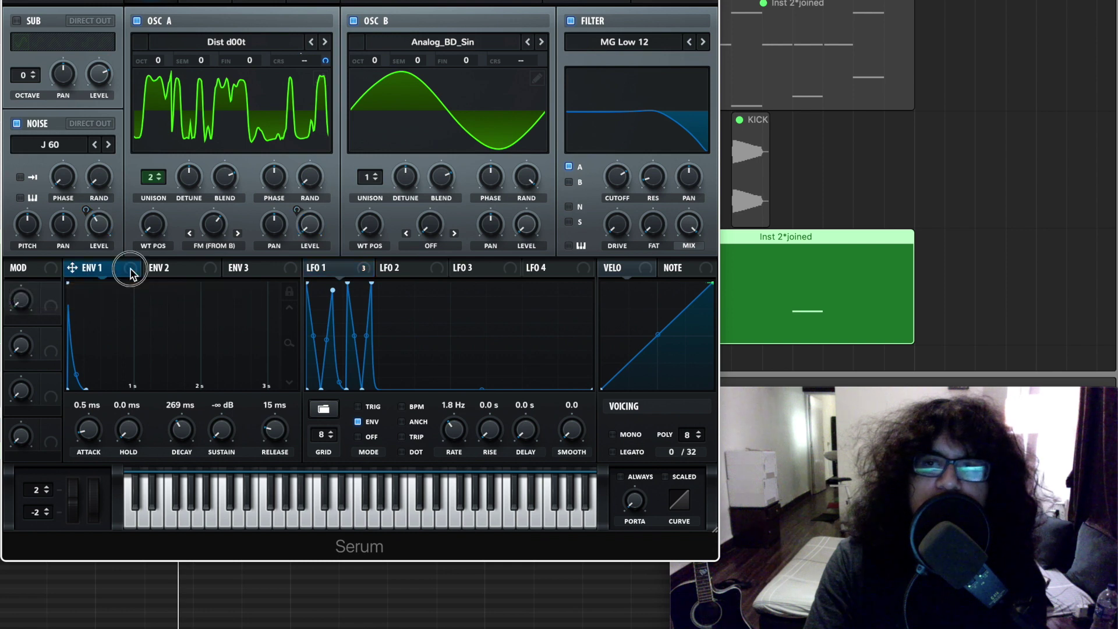
{"action": "left_click_drag", "start_coordinate": [131, 273], "coordinate": [596, 209]}
{"action": "mouse_move", "coordinate": [612, 167]}
{"action": "left_mouse_down"}
{"action": "mouse_move", "coordinate": [608, 186]}
{"action": "mouse_move", "coordinate": [603, 154]}
{"action": "left_mouse_up"}
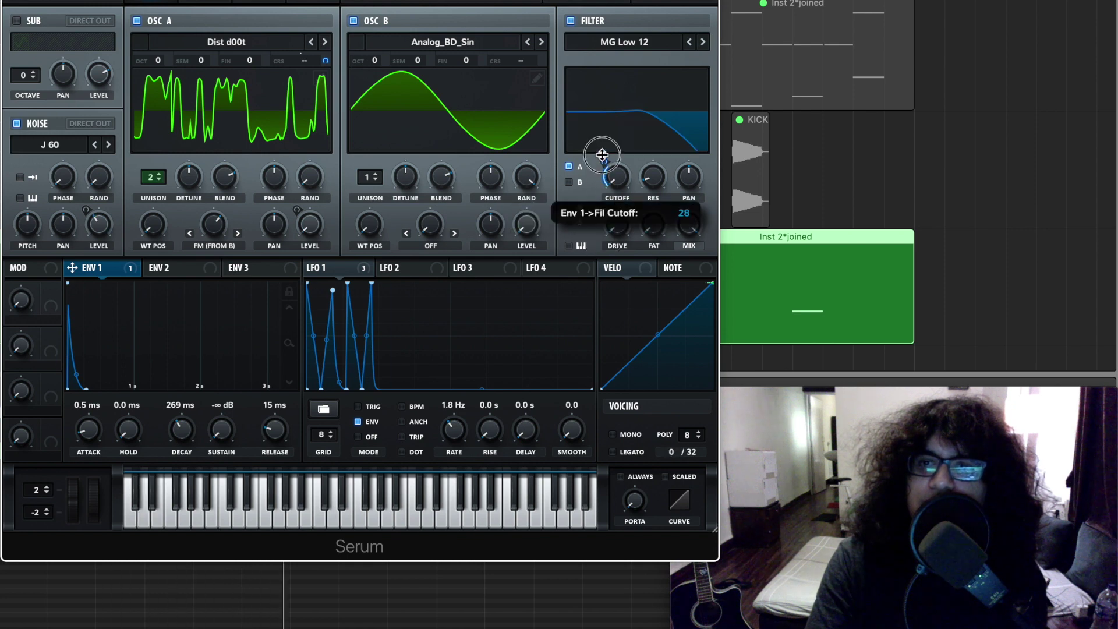
{"action": "left_click_drag", "start_coordinate": [623, 162], "coordinate": [637, 112]}
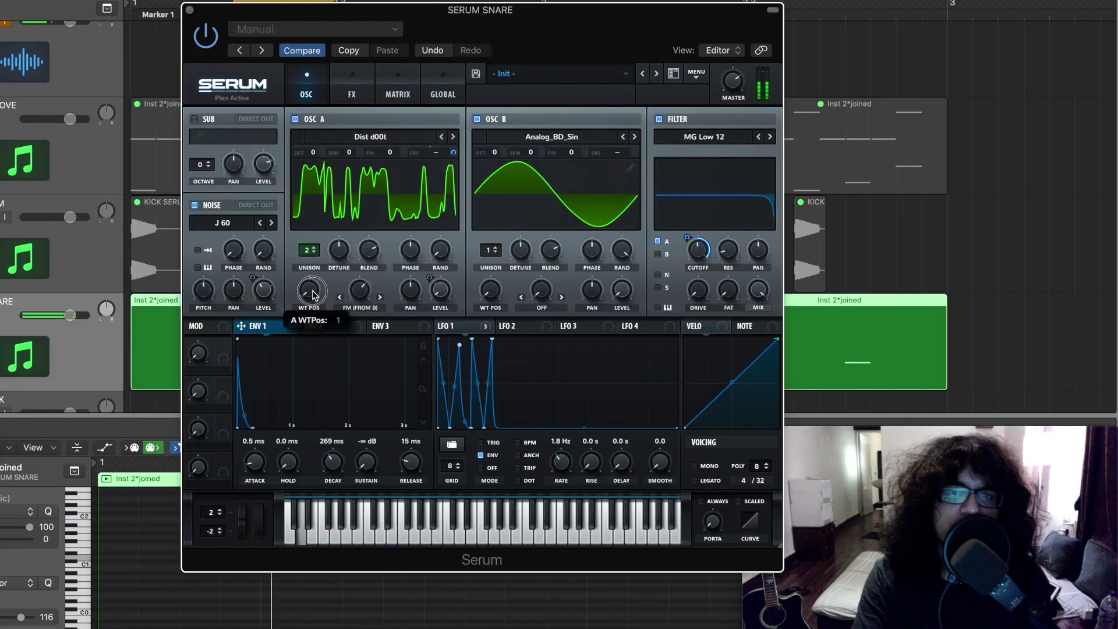
Step: Sweep oscillator A's wavetable position up to 256 and settle on a low position
{"action": "left_click_drag", "start_coordinate": [159, 221], "coordinate": [159, 218]}
{"action": "left_click_drag", "start_coordinate": [312, 285], "coordinate": [354, 149]}
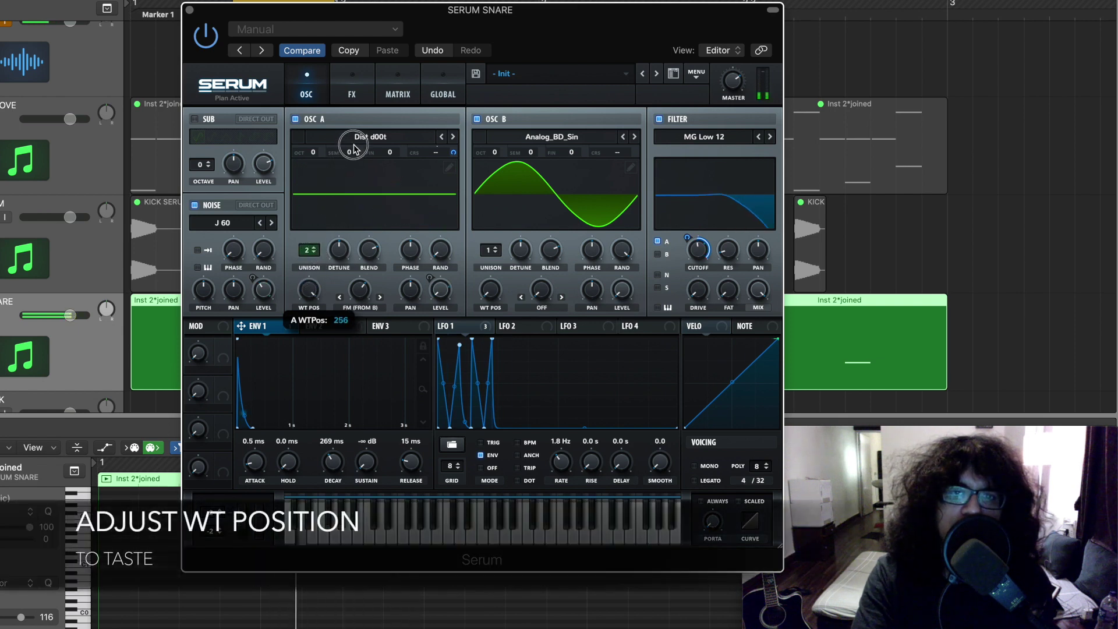
{"action": "left_click_drag", "start_coordinate": [336, 216], "coordinate": [326, 276]}
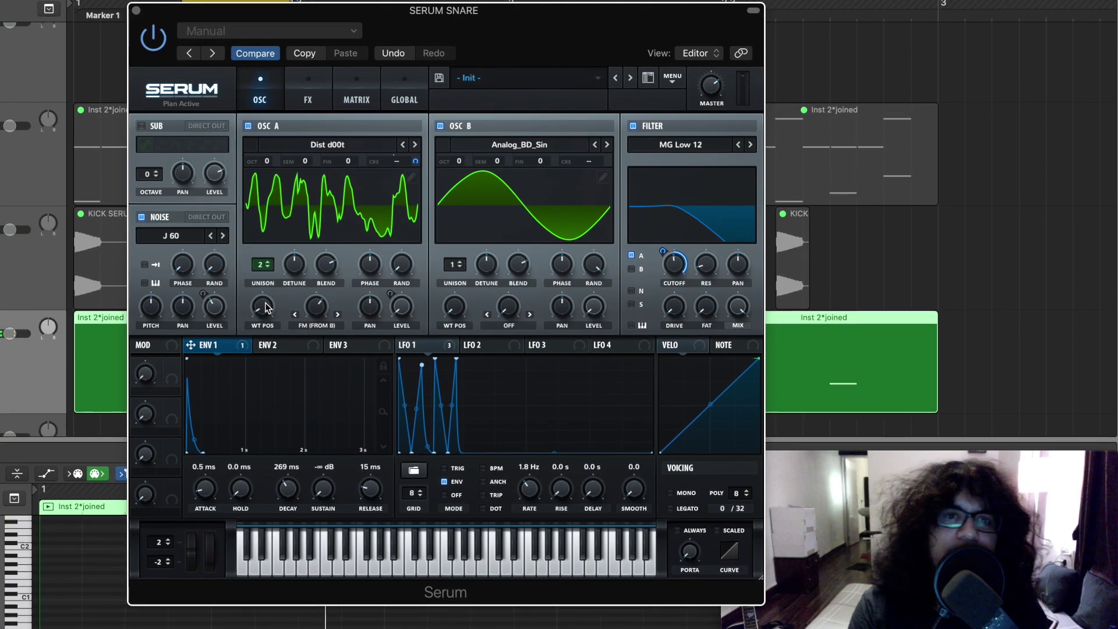
Step: Enable the sub oscillator as a sine wave, set its octave to 1, and adjust its level
{"action": "left_click", "coordinate": [136, 128]}
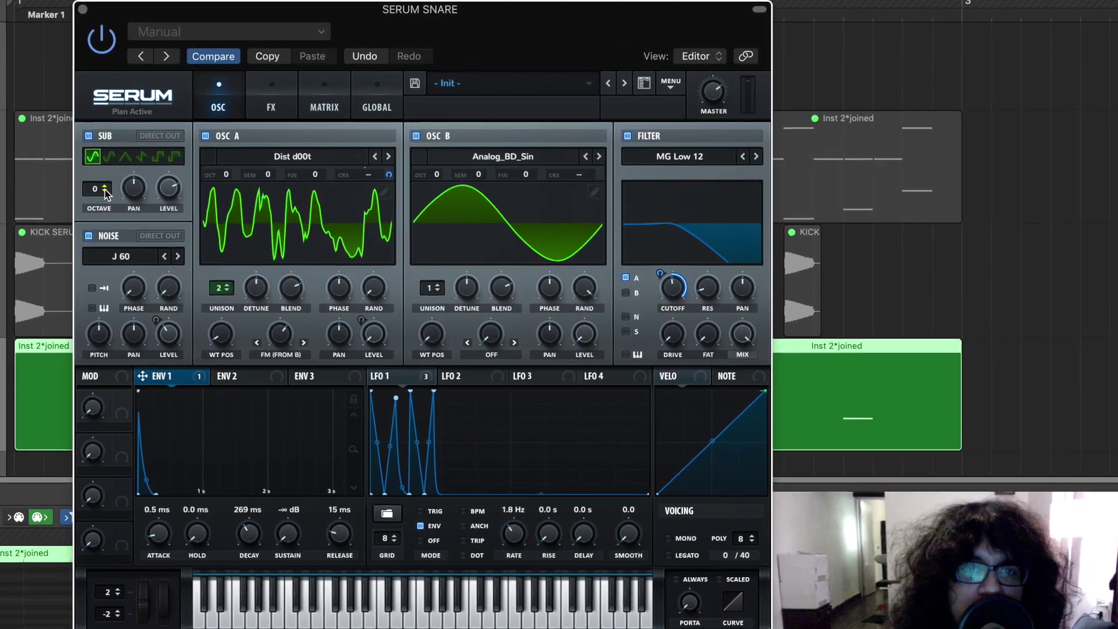
{"action": "left_click", "coordinate": [88, 191]}
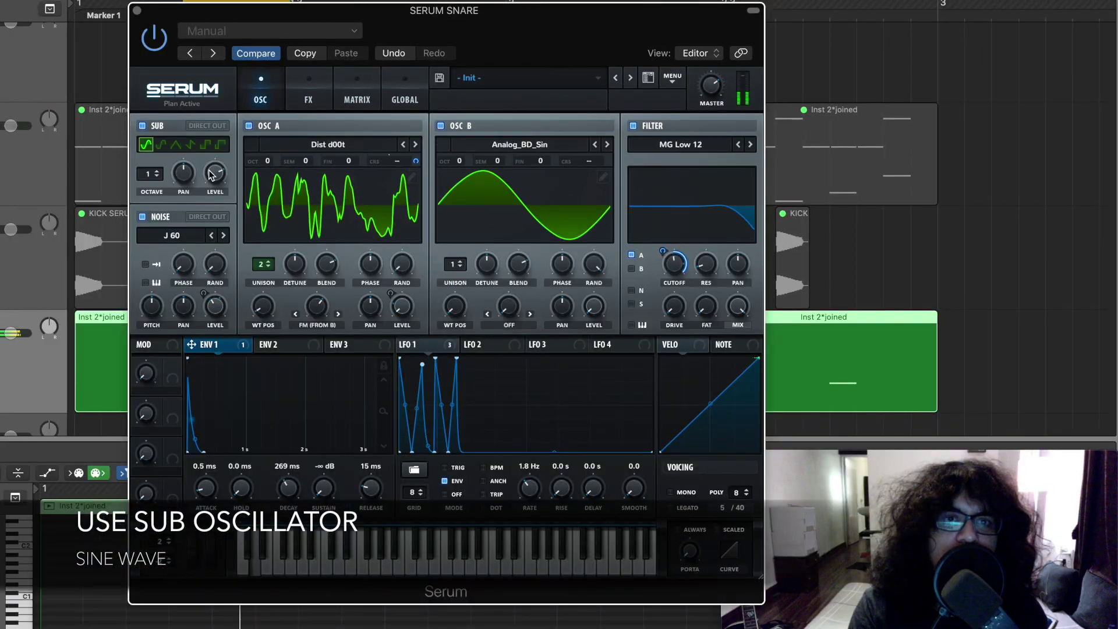
{"action": "left_click_drag", "start_coordinate": [135, 197], "coordinate": [133, 184]}
{"action": "left_click_drag", "start_coordinate": [213, 162], "coordinate": [212, 164]}
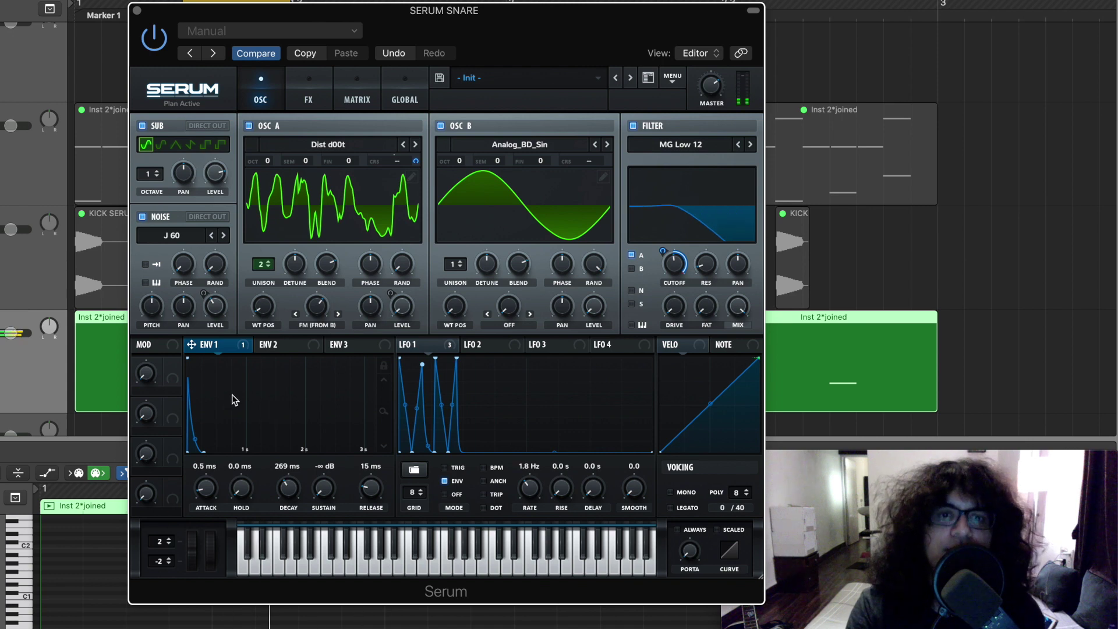
Step: Assign Env 1 to modulate the sub oscillator's level and set the envelope decay to 245 ms
{"action": "left_click_drag", "start_coordinate": [192, 349], "coordinate": [208, 149]}
{"action": "left_click", "coordinate": [217, 162]}
{"action": "left_click_drag", "start_coordinate": [288, 488], "coordinate": [291, 494]}
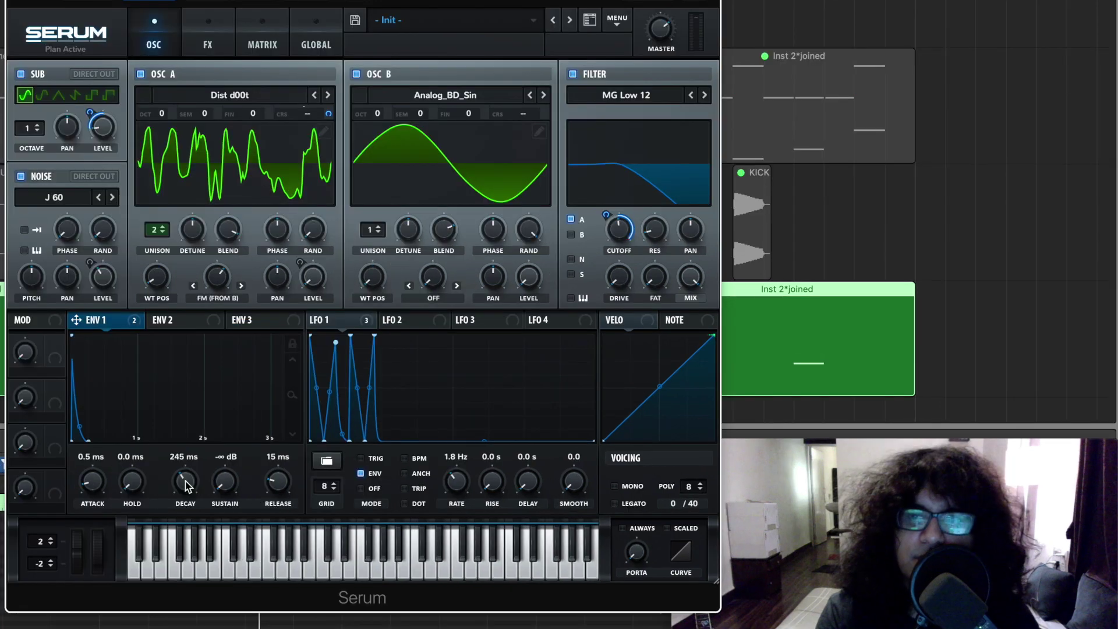
Step: Enable the compressor effect, lower its threshold, adjust the ratio and attack, and set release to 398.7 ms and gain to about 2.2 dB
{"action": "left_click", "coordinate": [227, 32]}
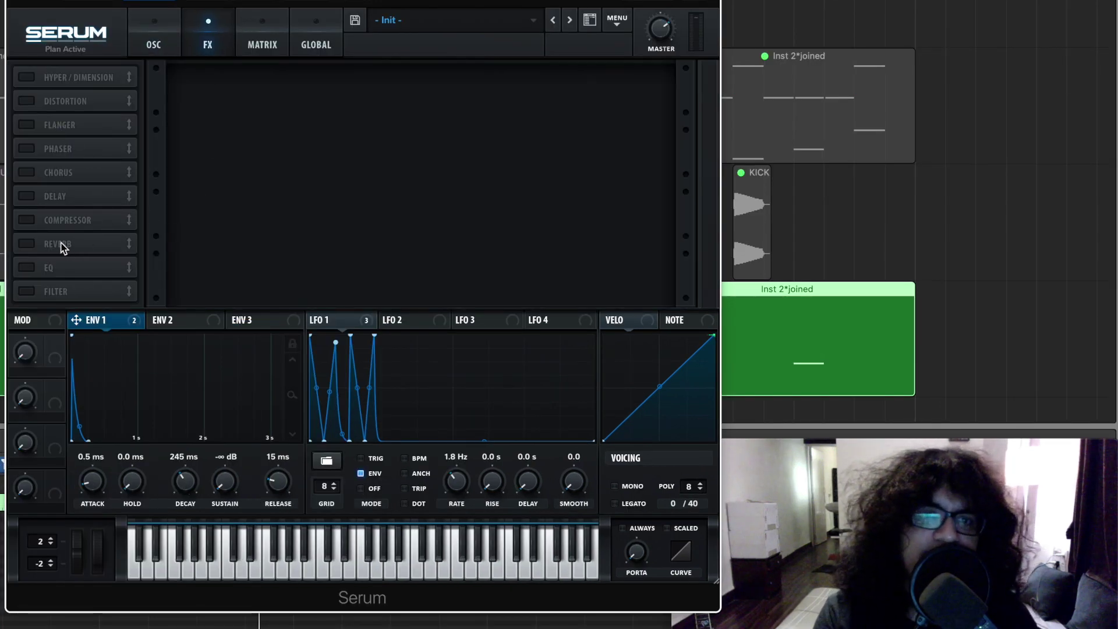
{"action": "left_click", "coordinate": [26, 220]}
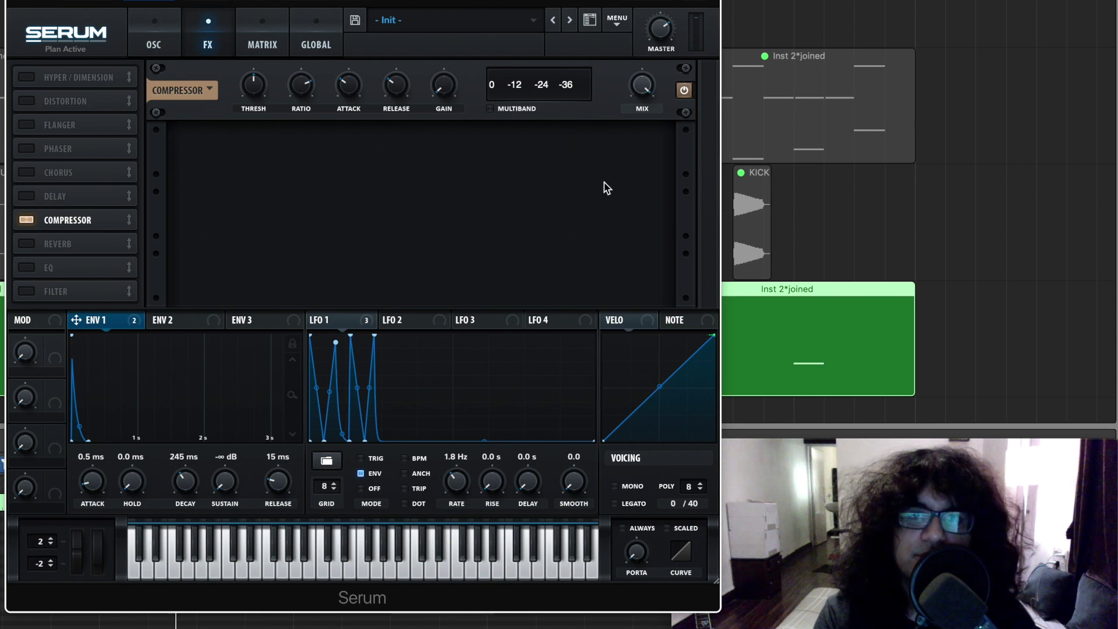
{"action": "left_click_drag", "start_coordinate": [254, 85], "coordinate": [254, 112]}
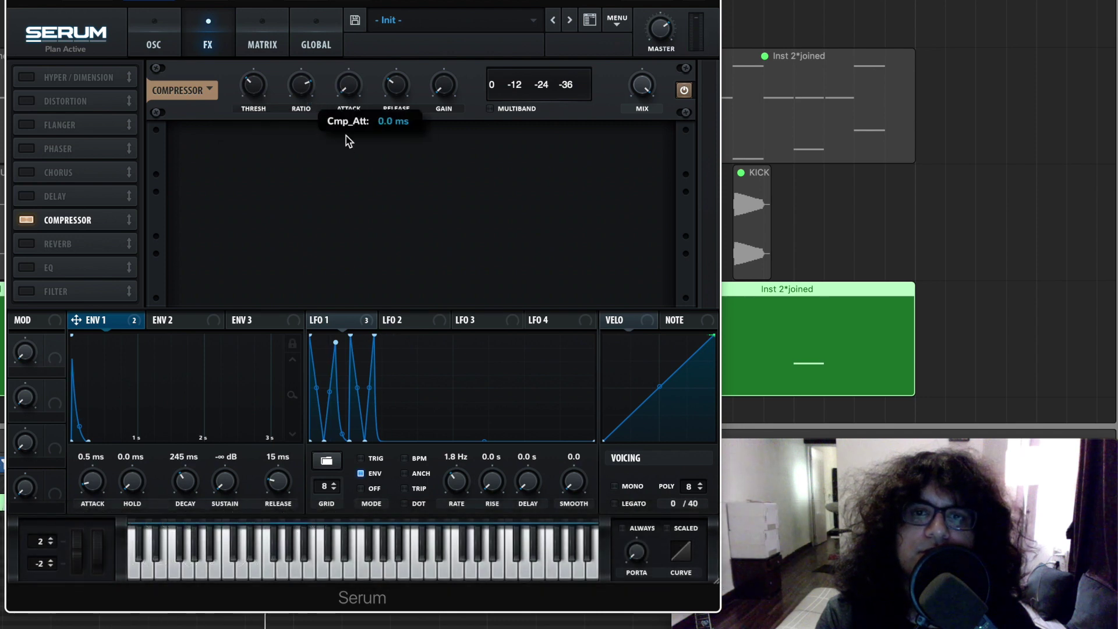
{"action": "mouse_move", "coordinate": [299, 86]}
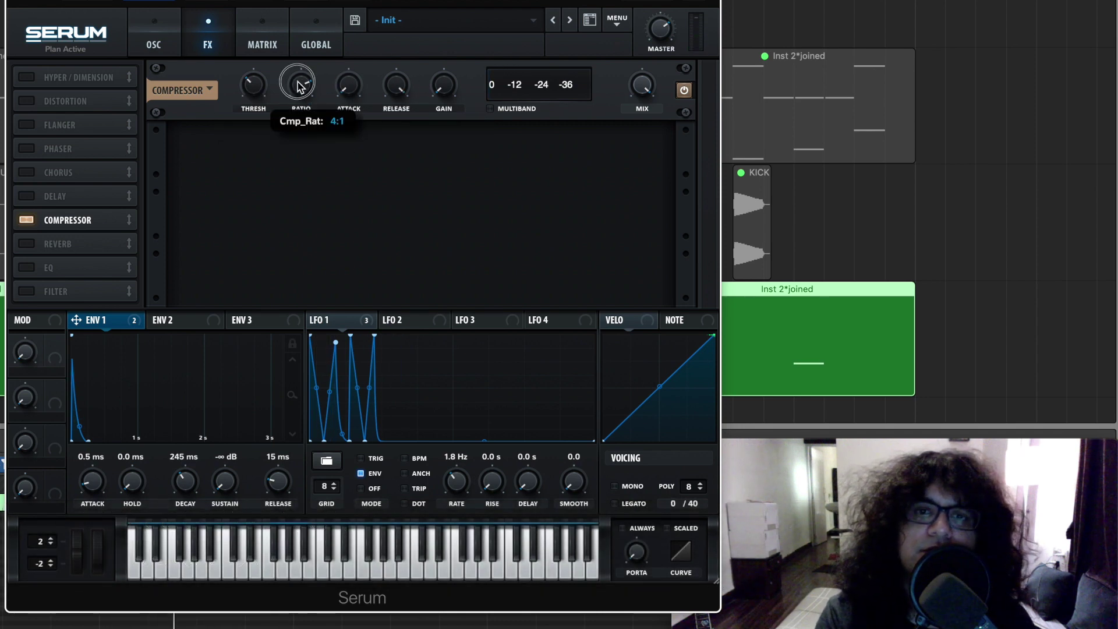
{"action": "left_click_drag", "start_coordinate": [299, 68], "coordinate": [292, 70]}
{"action": "left_click_drag", "start_coordinate": [393, 109], "coordinate": [389, 140]}
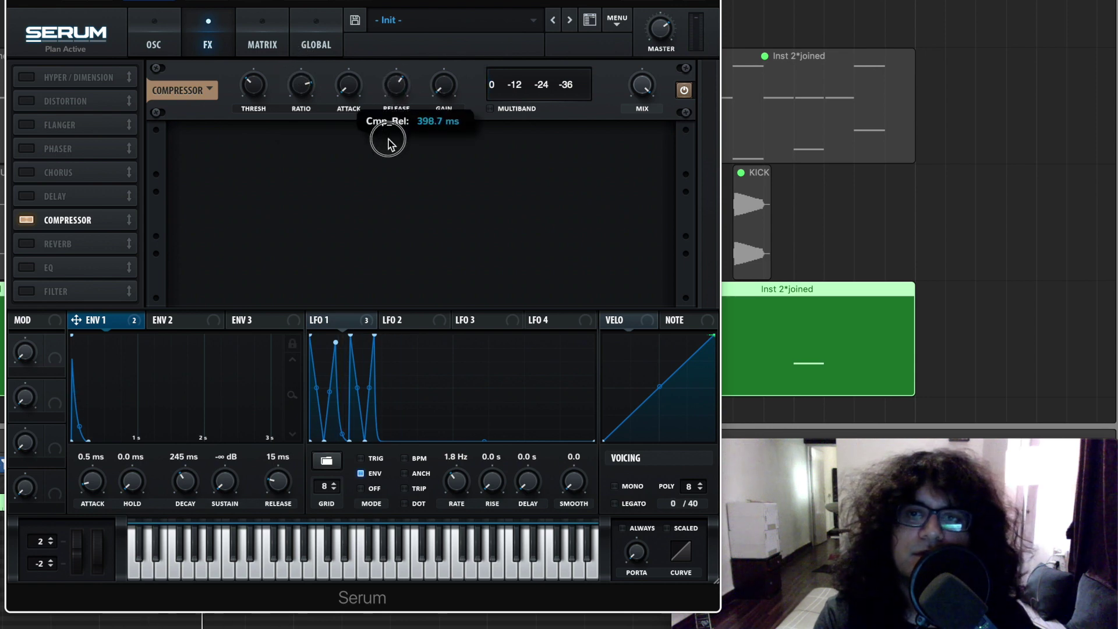
{"action": "left_click_drag", "start_coordinate": [349, 87], "coordinate": [357, 17]}
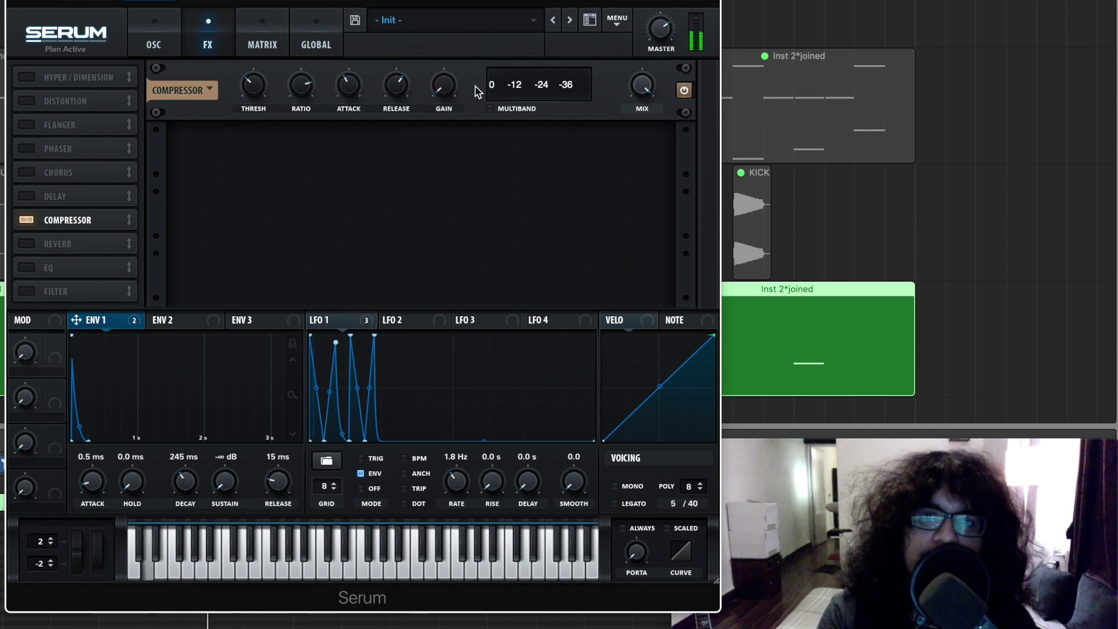
{"action": "left_click_drag", "start_coordinate": [449, 87], "coordinate": [453, 72]}
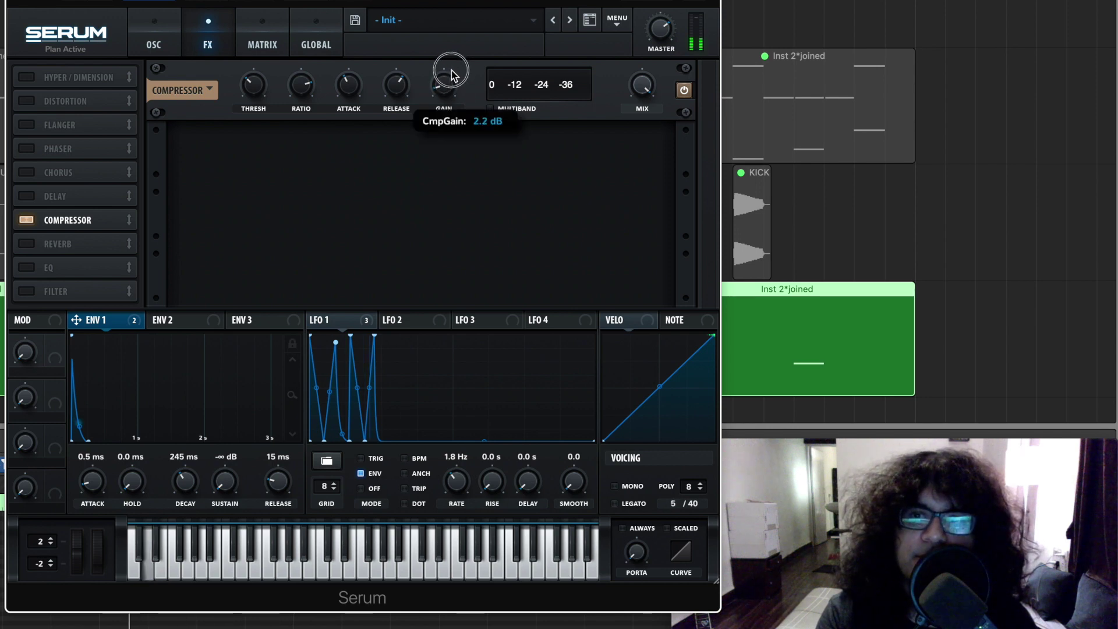
Step: Enable the EQ effect, make its low band a peak at about 250 Hz, and adjust that band's Q and boost its gain
{"action": "left_click", "coordinate": [30, 269]}
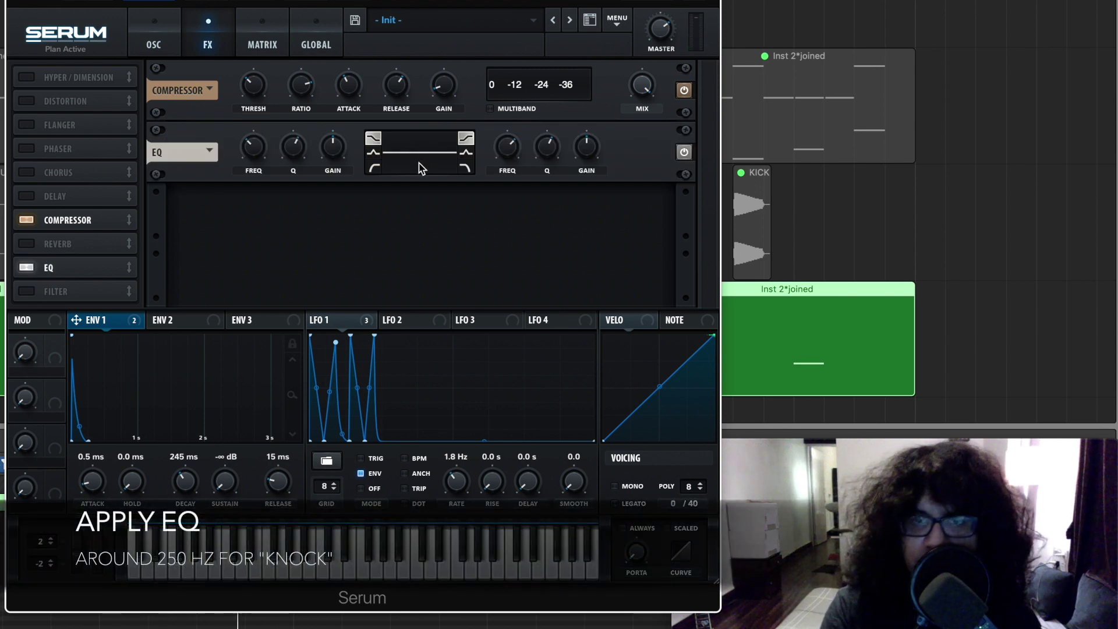
{"action": "left_click", "coordinate": [373, 153]}
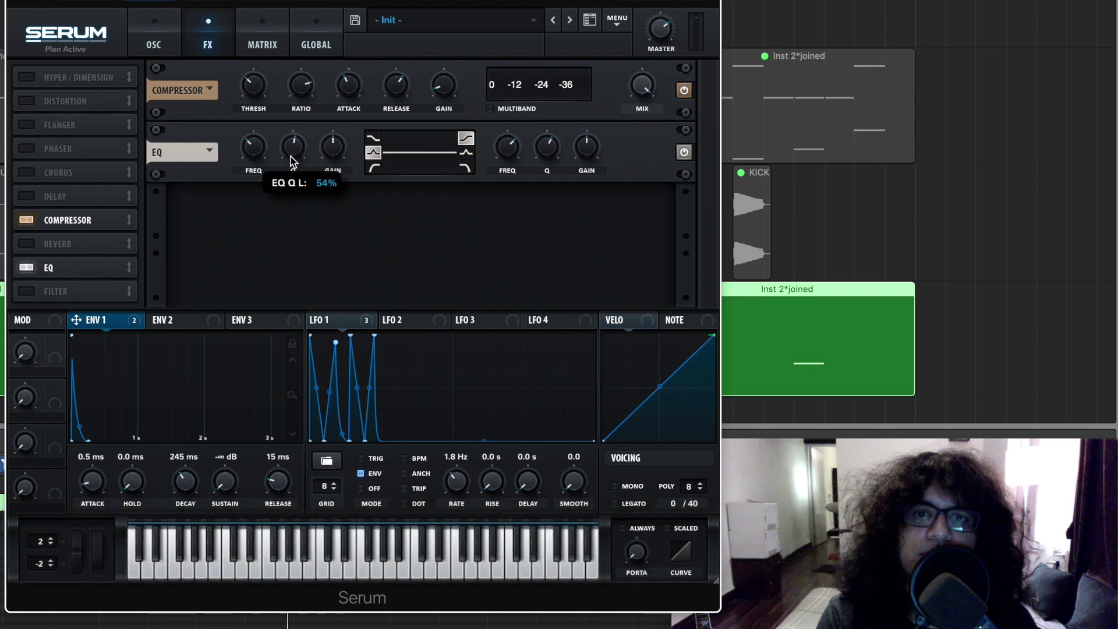
{"action": "left_click_drag", "start_coordinate": [250, 149], "coordinate": [258, 148]}
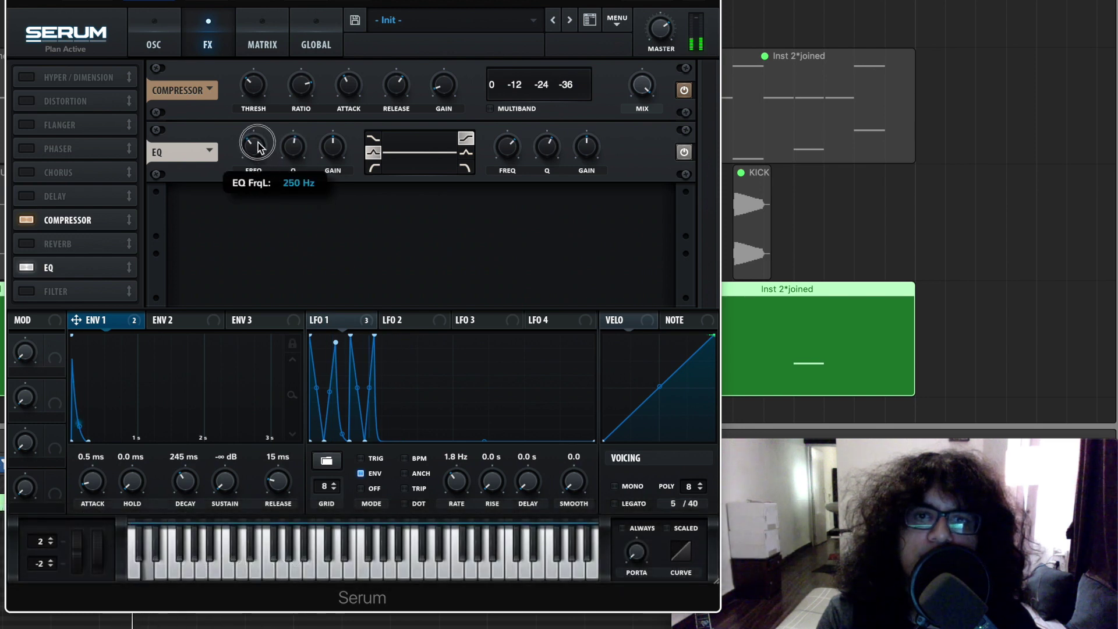
{"action": "mouse_move", "coordinate": [333, 154]}
{"action": "left_mouse_down"}
{"action": "mouse_move", "coordinate": [341, 84]}
{"action": "mouse_move", "coordinate": [331, 140]}
{"action": "mouse_move", "coordinate": [293, 145]}
{"action": "mouse_move", "coordinate": [293, 129]}
{"action": "mouse_move", "coordinate": [286, 176]}
{"action": "mouse_move", "coordinate": [333, 150]}
{"action": "left_mouse_up"}
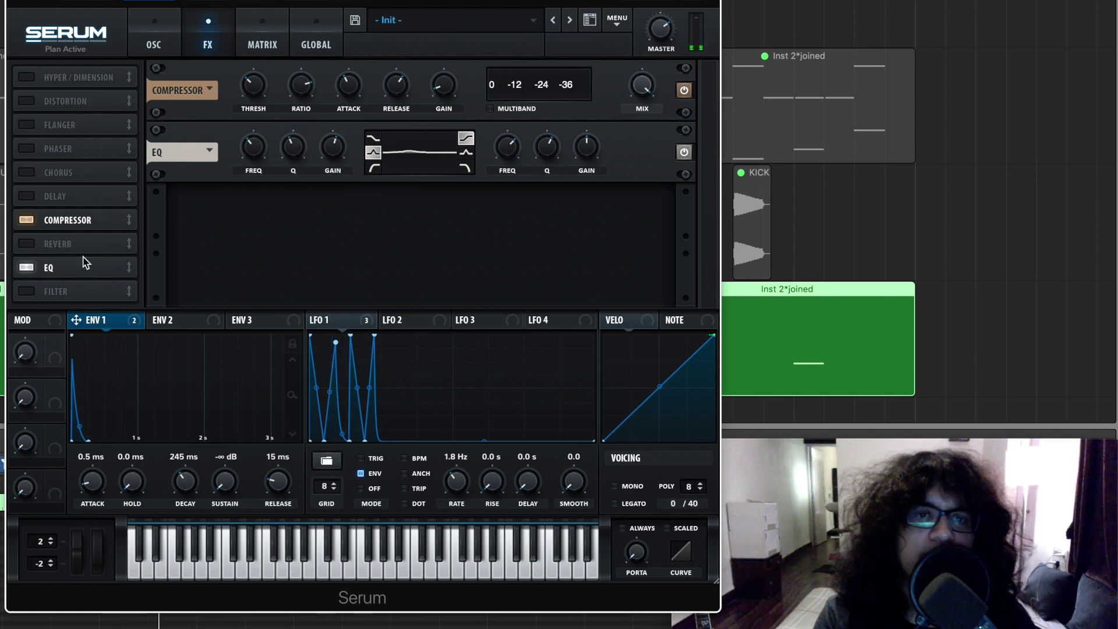
Step: Enable the reverb effect, reduce its mix, and adjust its low cut and spin
{"action": "left_click", "coordinate": [26, 244]}
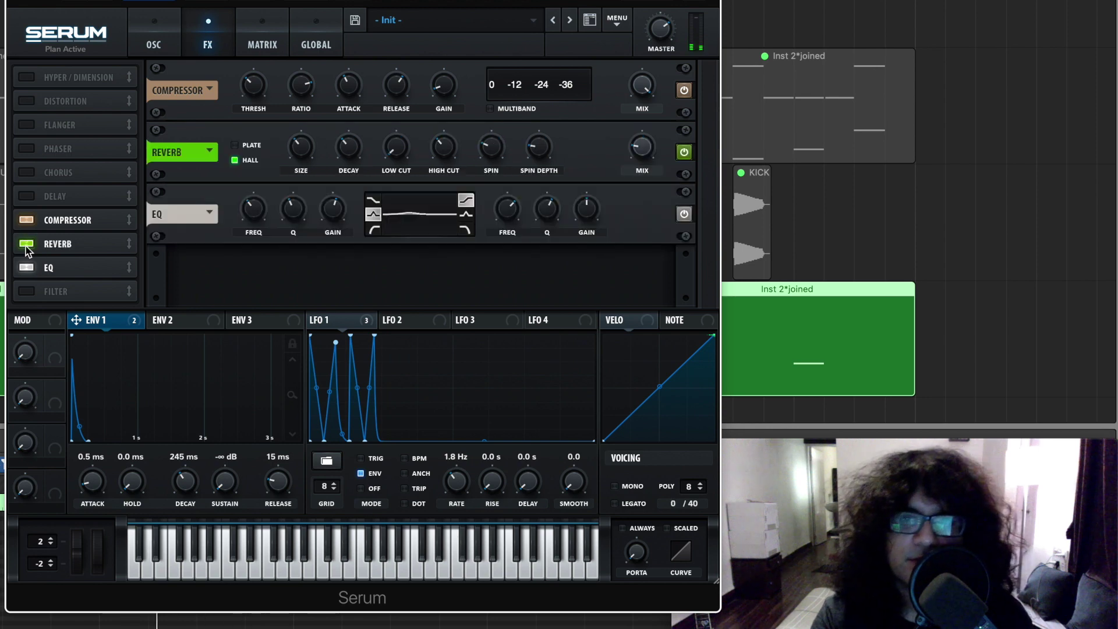
{"action": "left_click_drag", "start_coordinate": [642, 147], "coordinate": [642, 169]}
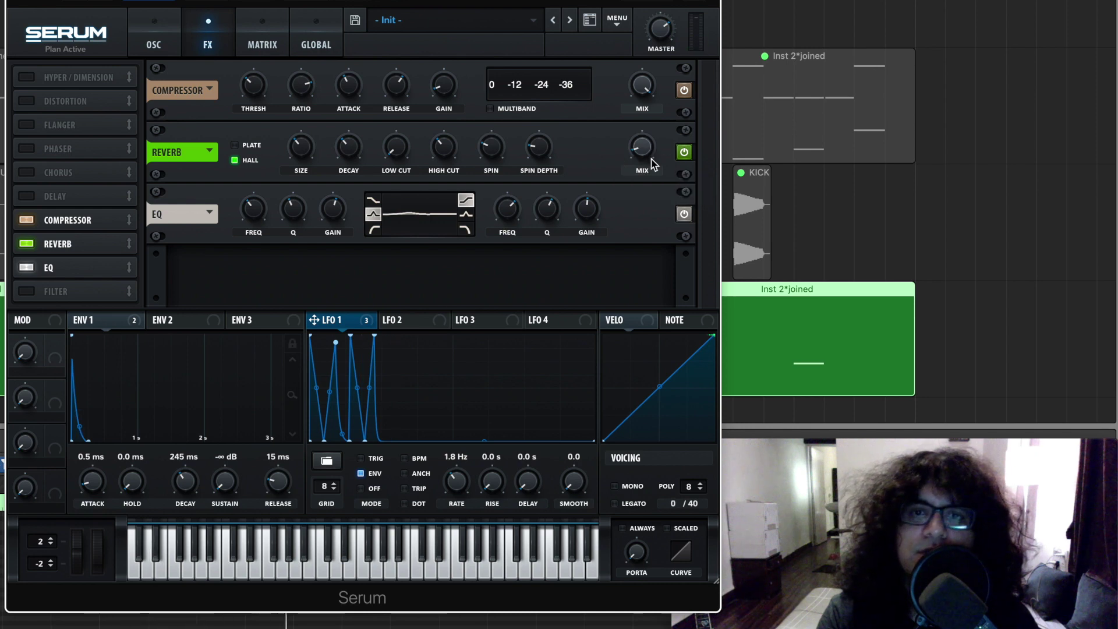
{"action": "left_click_drag", "start_coordinate": [402, 156], "coordinate": [401, 79]}
{"action": "left_click_drag", "start_coordinate": [491, 146], "coordinate": [484, 116]}
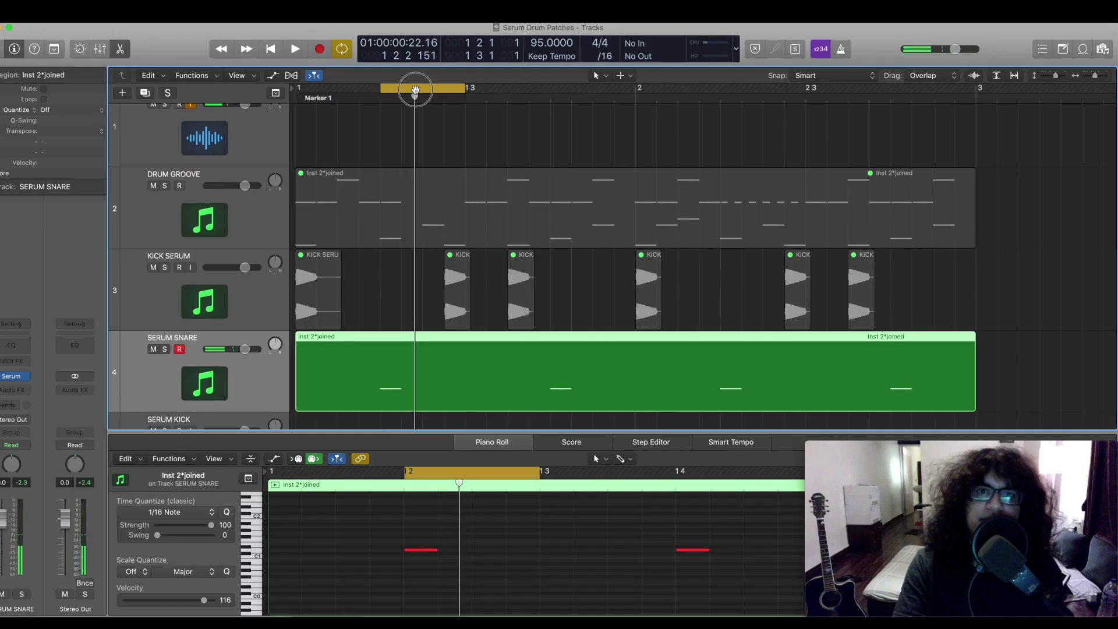
Step: Extend the cycle range from bar 1 to bar 3 and bounce the SERUM SNARE region in place to a new track named SERUM CLAP
{"action": "left_click", "coordinate": [416, 89]}
{"action": "left_click_drag", "start_coordinate": [303, 92], "coordinate": [977, 92]}
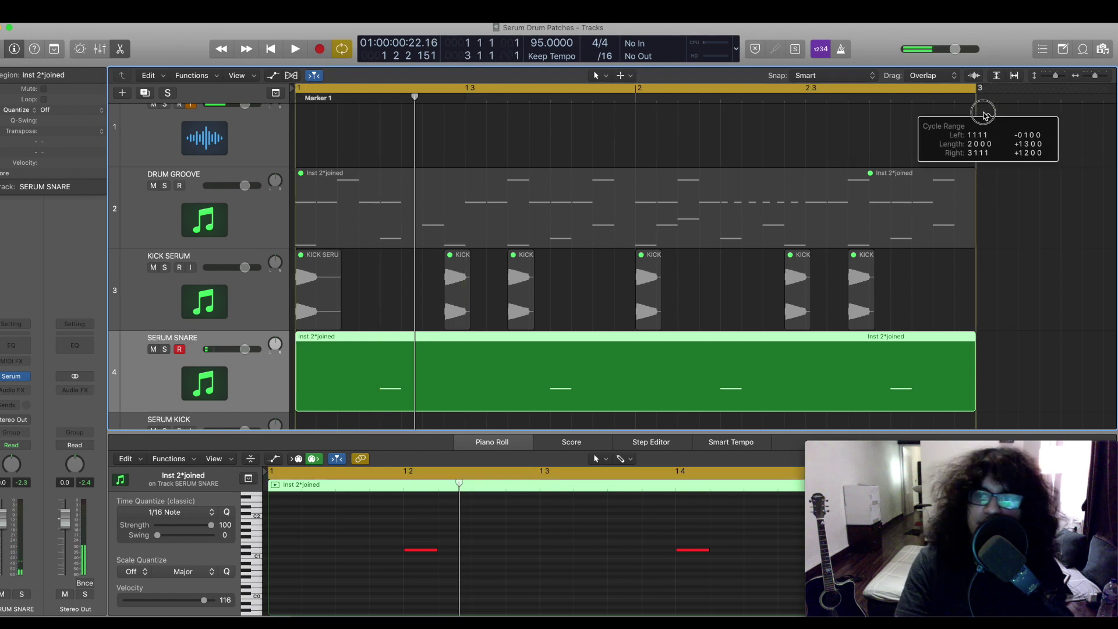
{"action": "right_click", "coordinate": [488, 359]}
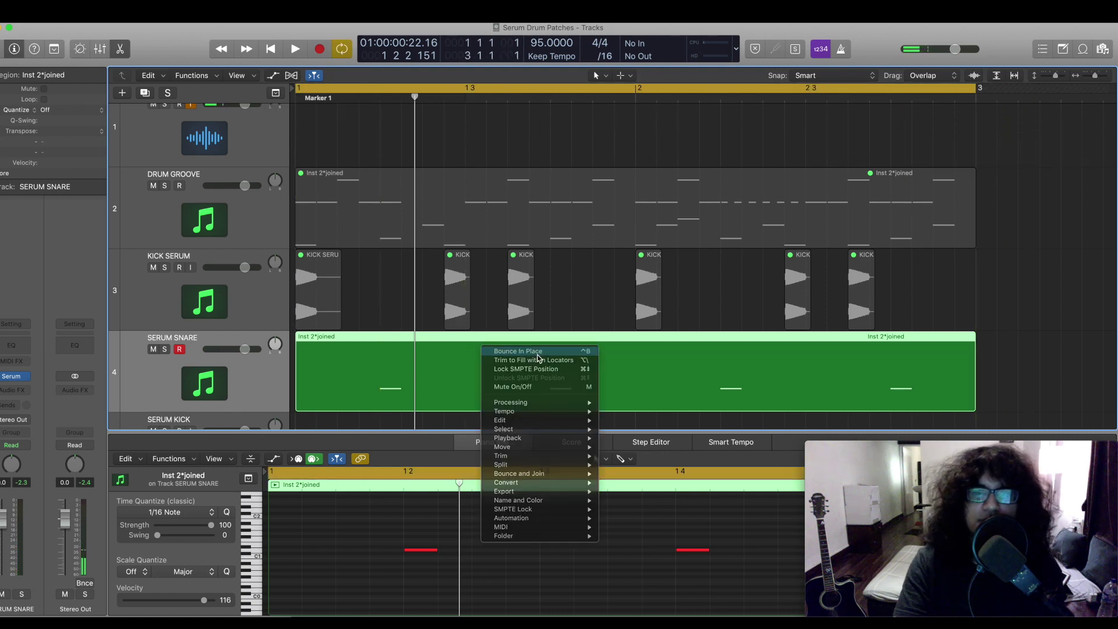
{"action": "left_click", "coordinate": [537, 352]}
{"action": "key", "text": "BackSpace"}
{"action": "type", "text": "SERUM CLAP"}
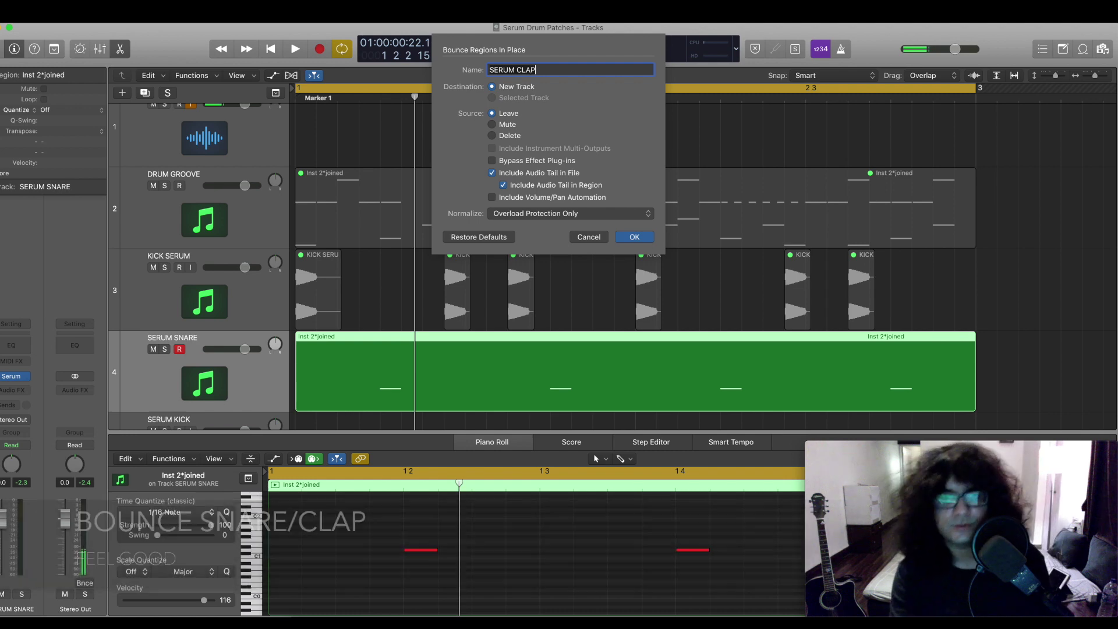
{"action": "key", "text": "Return"}
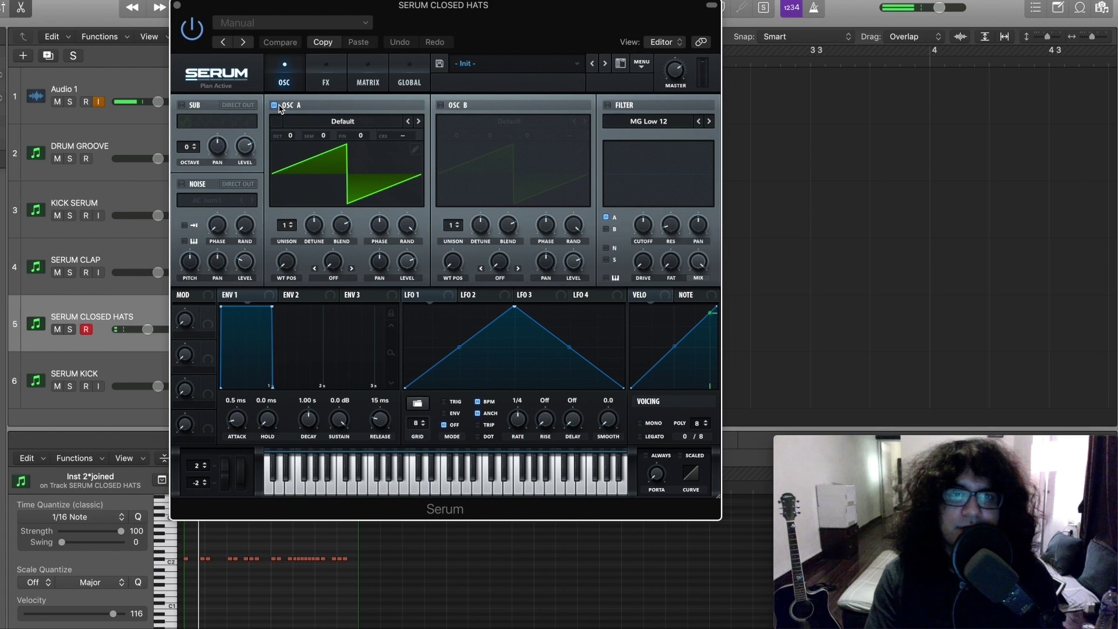
Step: In the SERUM CLOSED HATS patch, turn off oscillator A and enable the noise generator
{"action": "left_click", "coordinate": [273, 106]}
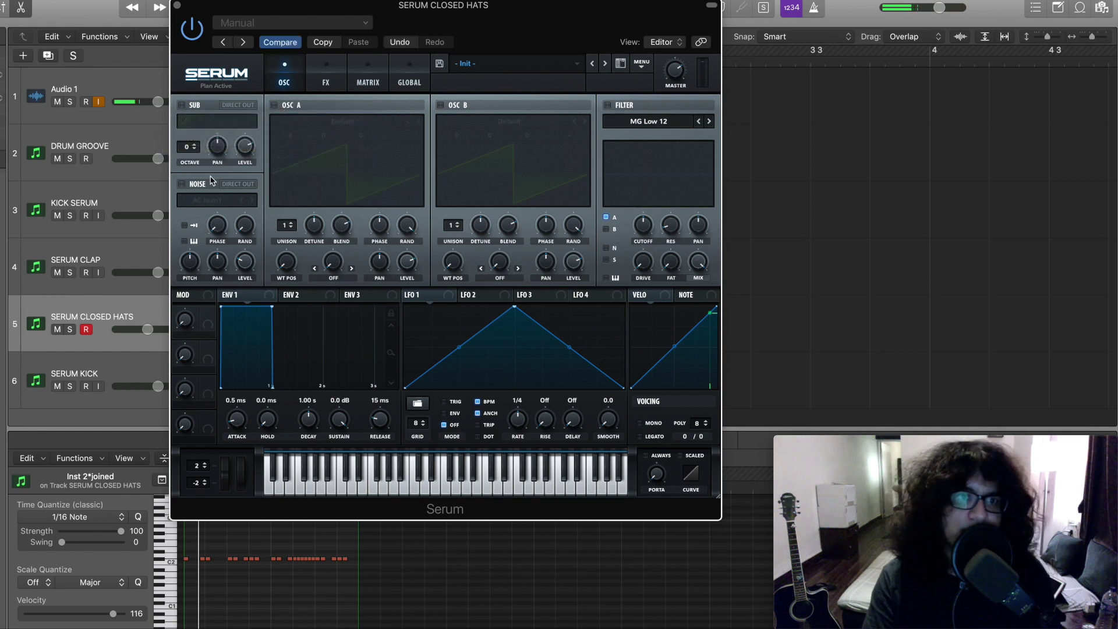
{"action": "left_click", "coordinate": [182, 185]}
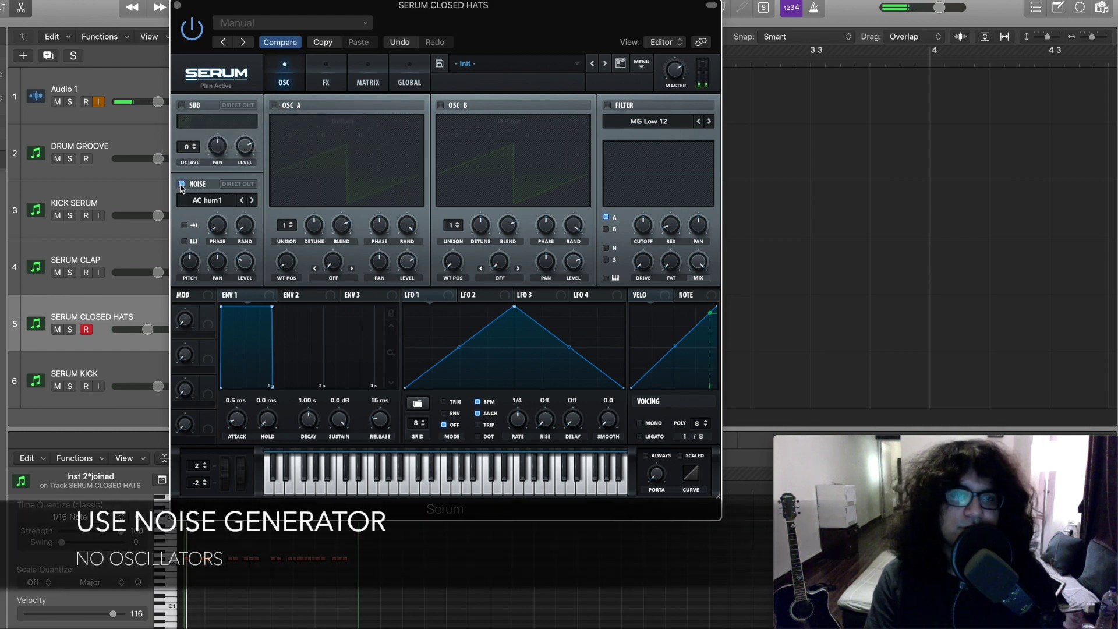
{"action": "mouse_move", "coordinate": [243, 271]}
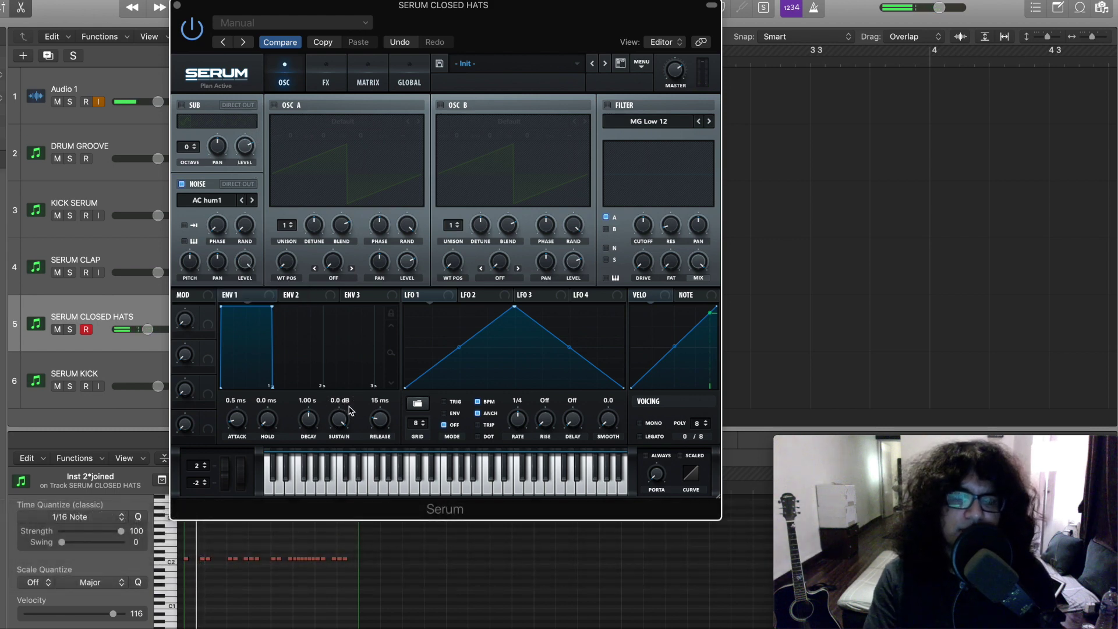
Step: Shape Env 1 with its sustain at -∞ dB and its decay at 176 ms
{"action": "left_click_drag", "start_coordinate": [329, 428], "coordinate": [406, 561]}
{"action": "left_click_drag", "start_coordinate": [340, 425], "coordinate": [365, 520]}
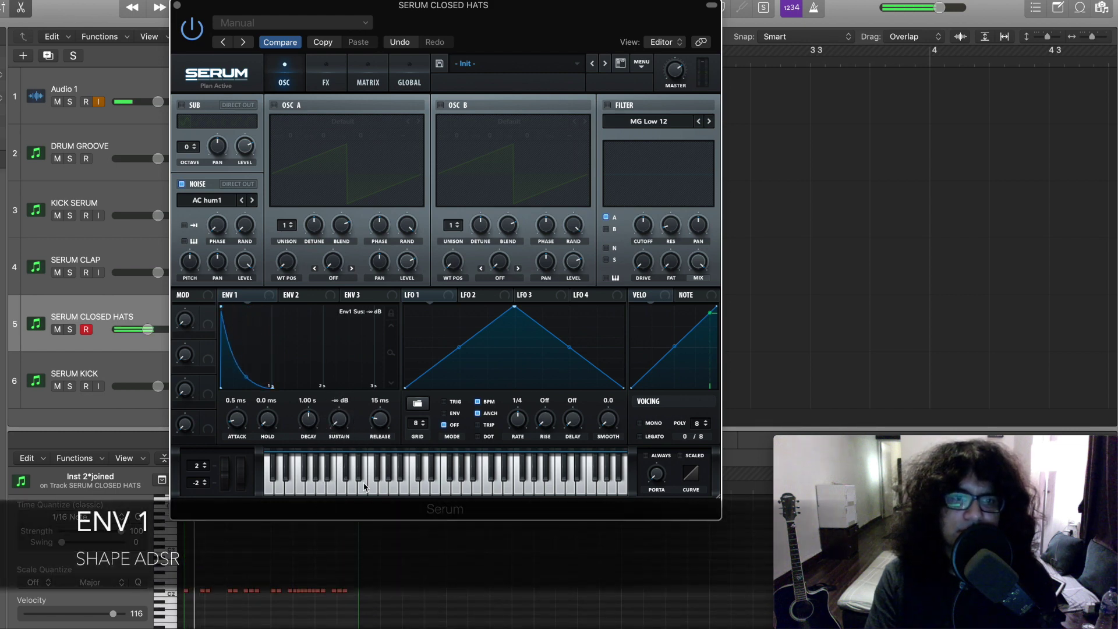
{"action": "left_click_drag", "start_coordinate": [309, 420], "coordinate": [305, 426]}
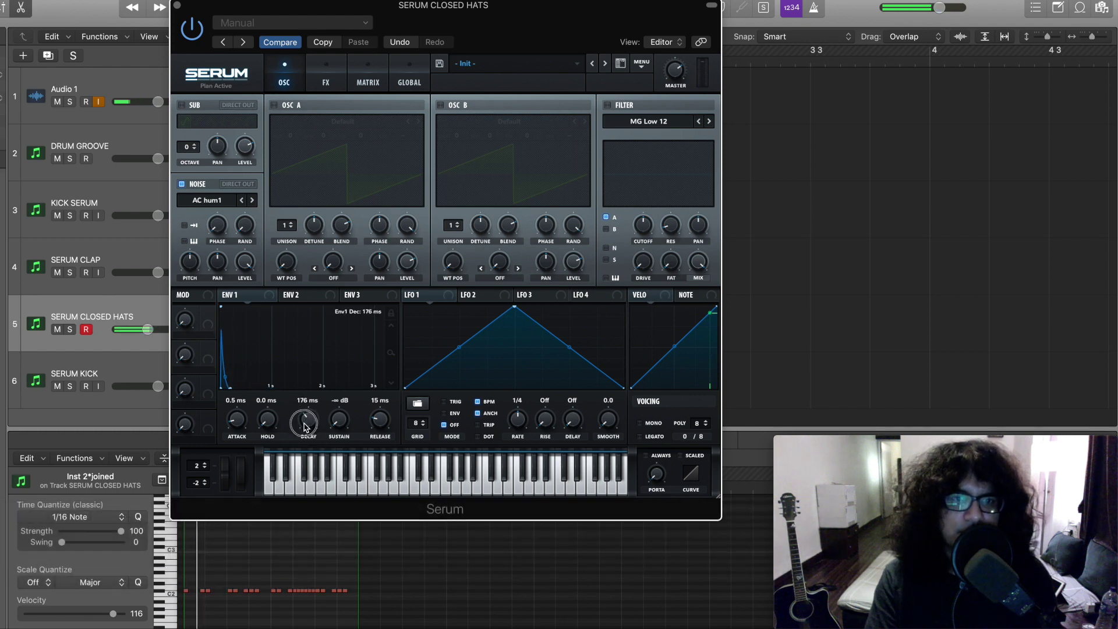
Step: Load the Organics noise sample Air Can 2 and shorten the Env 1 decay to 141 ms
{"action": "left_click", "coordinate": [207, 200]}
{"action": "mouse_move", "coordinate": [240, 272]}
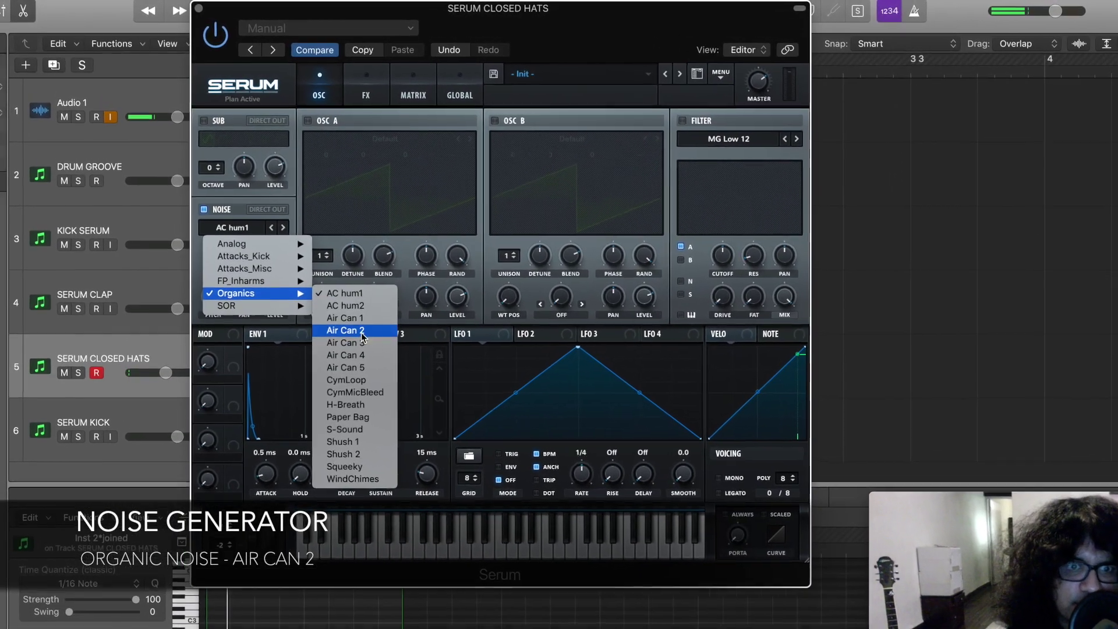
{"action": "left_click", "coordinate": [362, 333]}
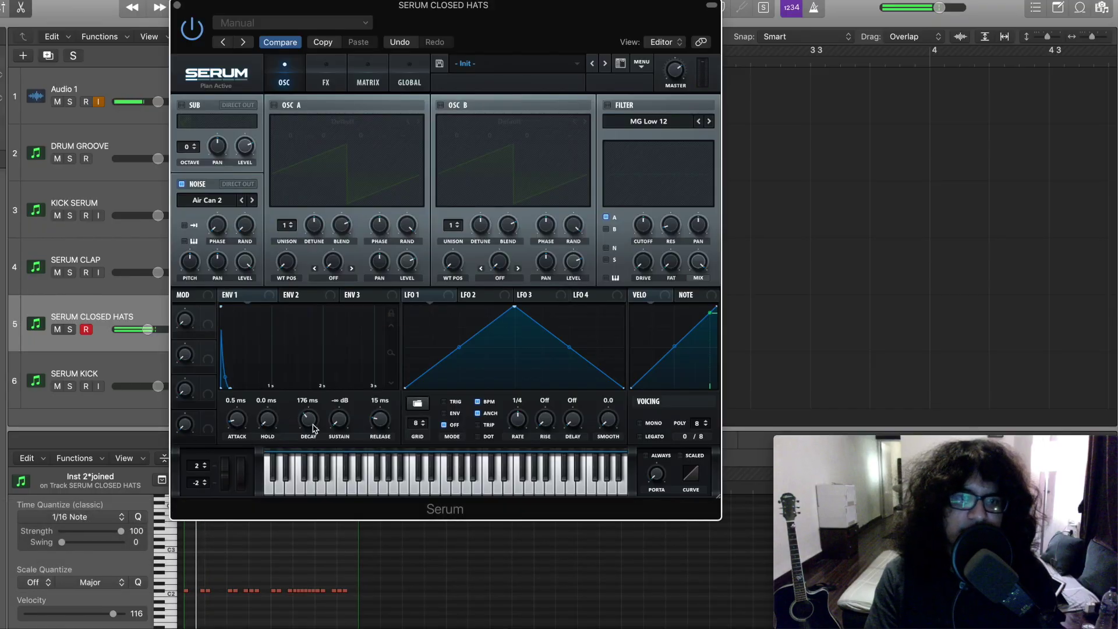
{"action": "left_click_drag", "start_coordinate": [310, 424], "coordinate": [309, 431]}
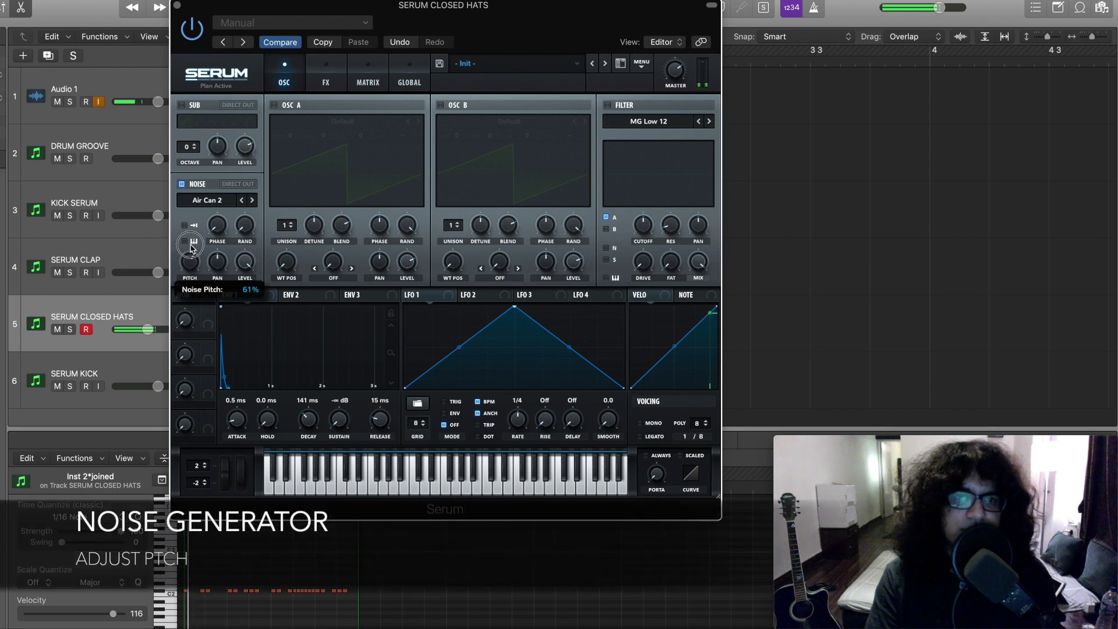
Step: Fine-tune the noise pitch to around 50% and set the Env 1 decay to 110 ms
{"action": "left_click_drag", "start_coordinate": [193, 246], "coordinate": [192, 260]}
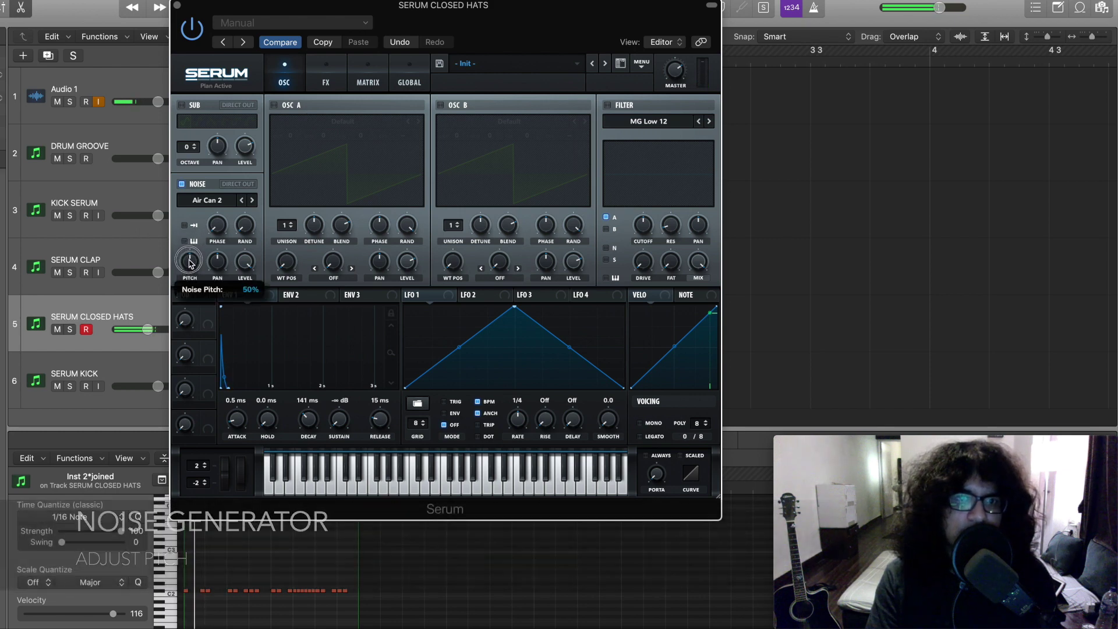
{"action": "left_click_drag", "start_coordinate": [193, 269], "coordinate": [194, 267]}
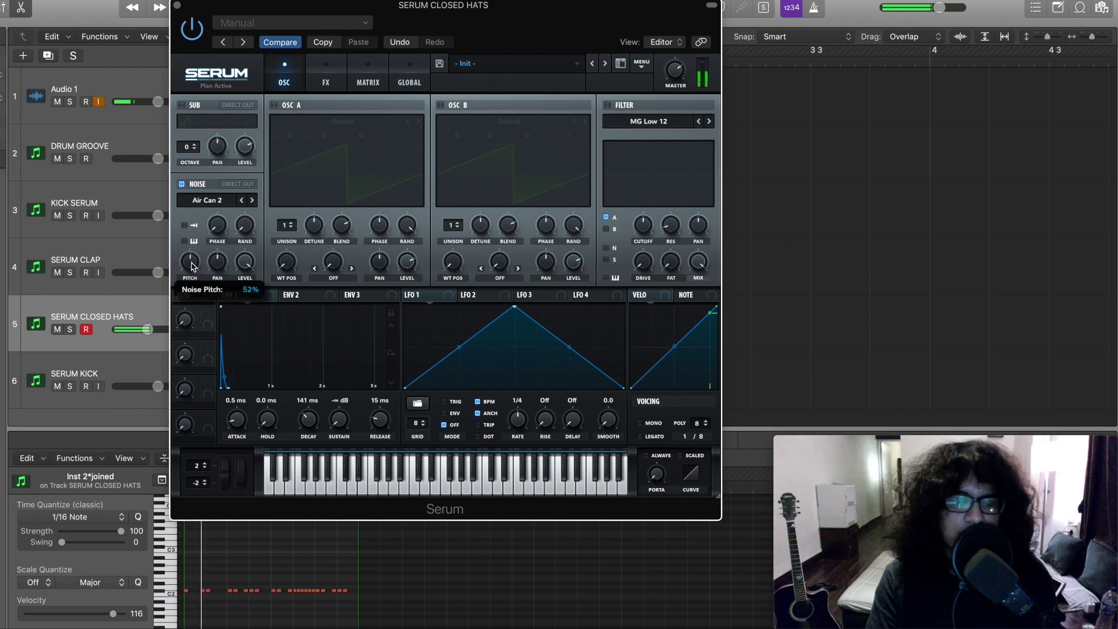
{"action": "left_click_drag", "start_coordinate": [194, 273], "coordinate": [194, 272]}
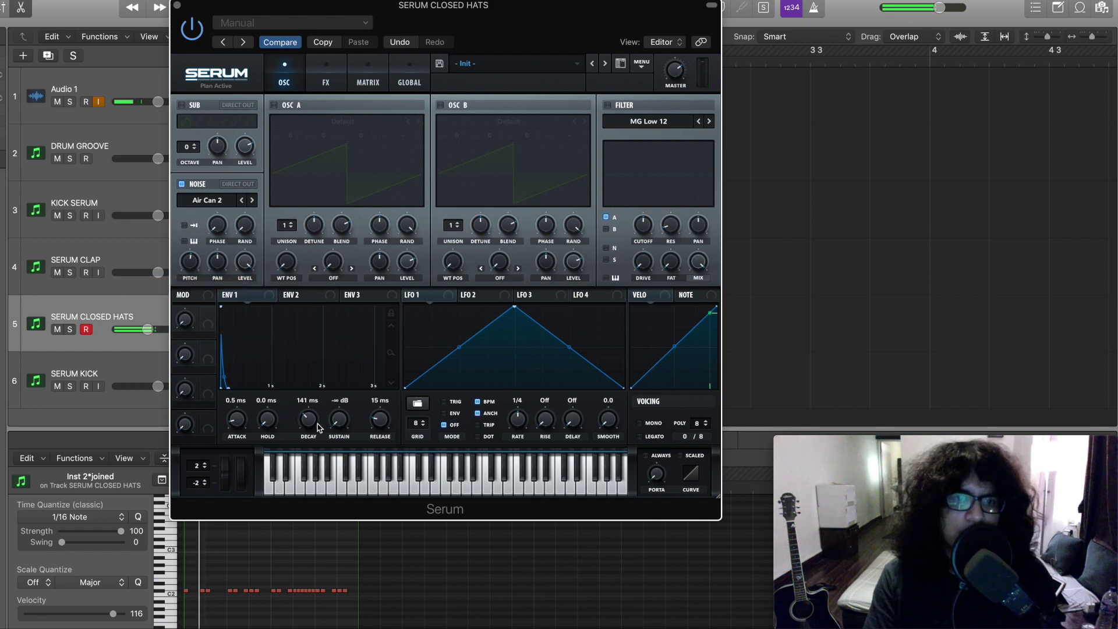
{"action": "left_click_drag", "start_coordinate": [311, 425], "coordinate": [312, 425]}
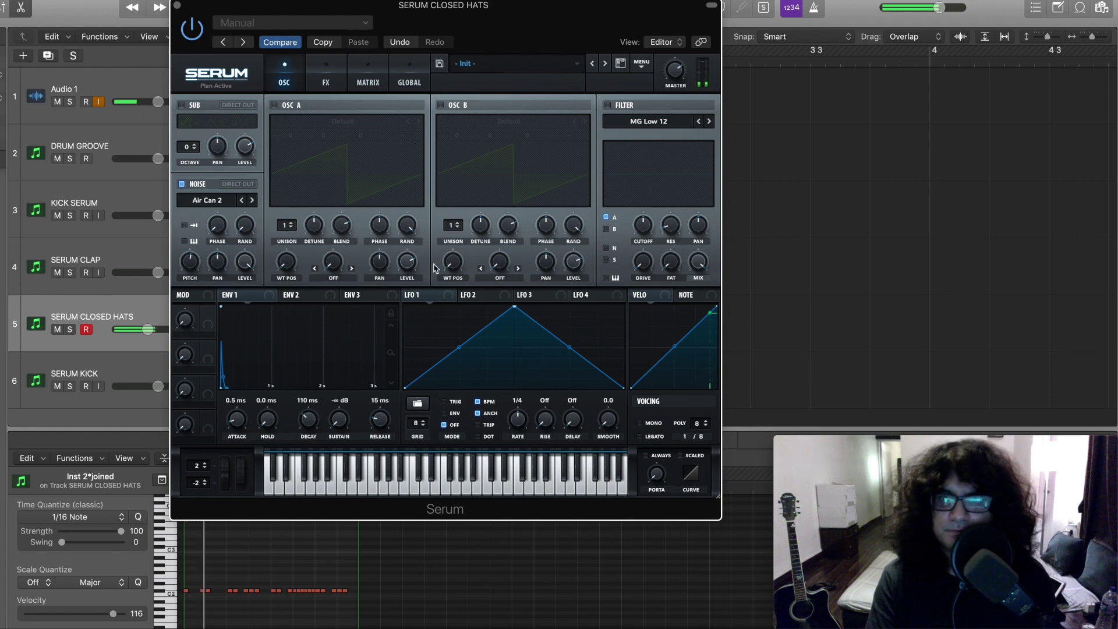
Step: Enable the filter, choose the Normal type Low 6, and route the noise generator through it
{"action": "left_click", "coordinate": [685, 124]}
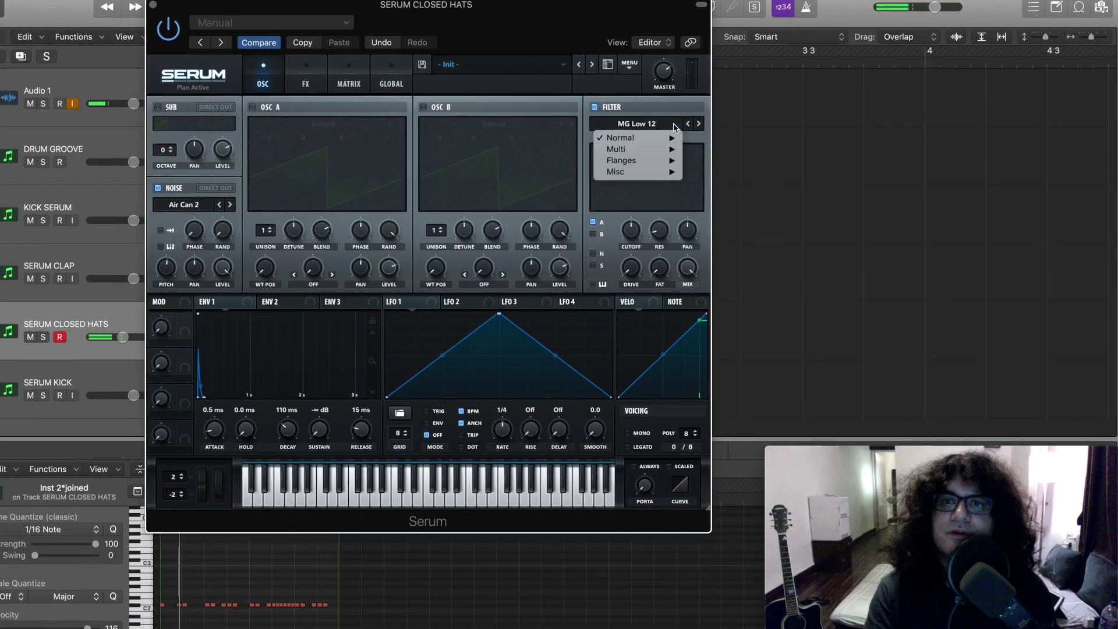
{"action": "mouse_move", "coordinate": [667, 138]}
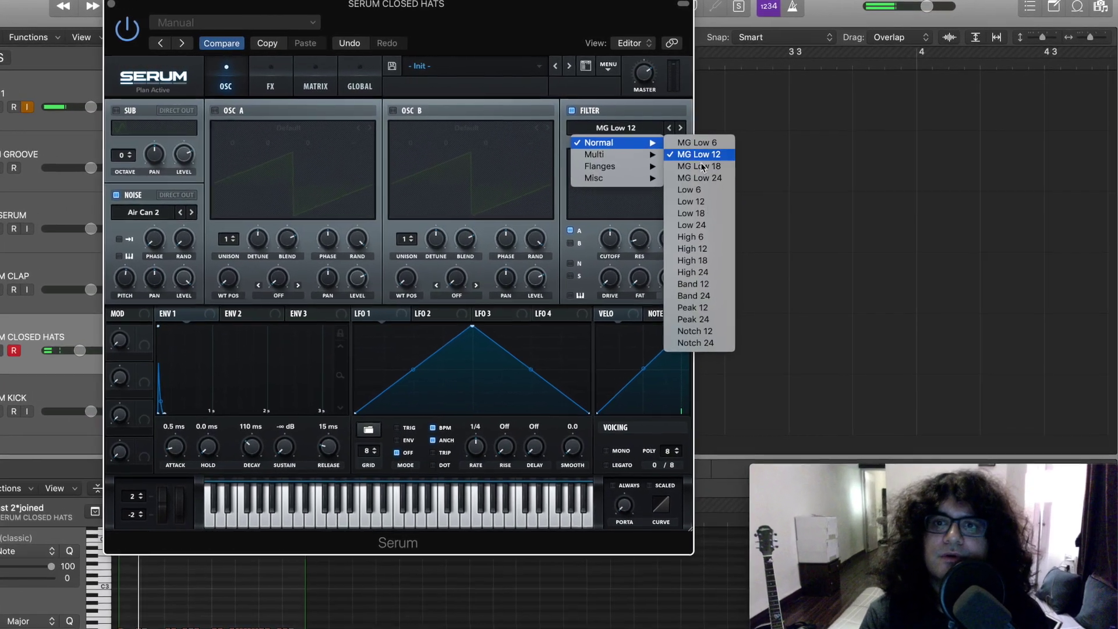
{"action": "left_click", "coordinate": [699, 192]}
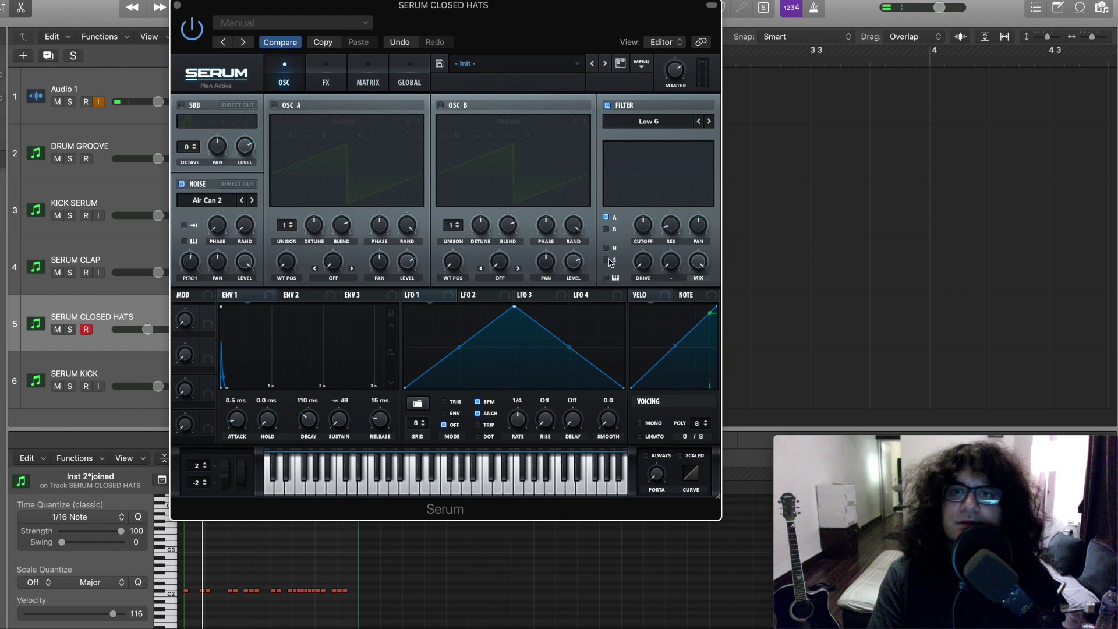
{"action": "left_click", "coordinate": [537, 278]}
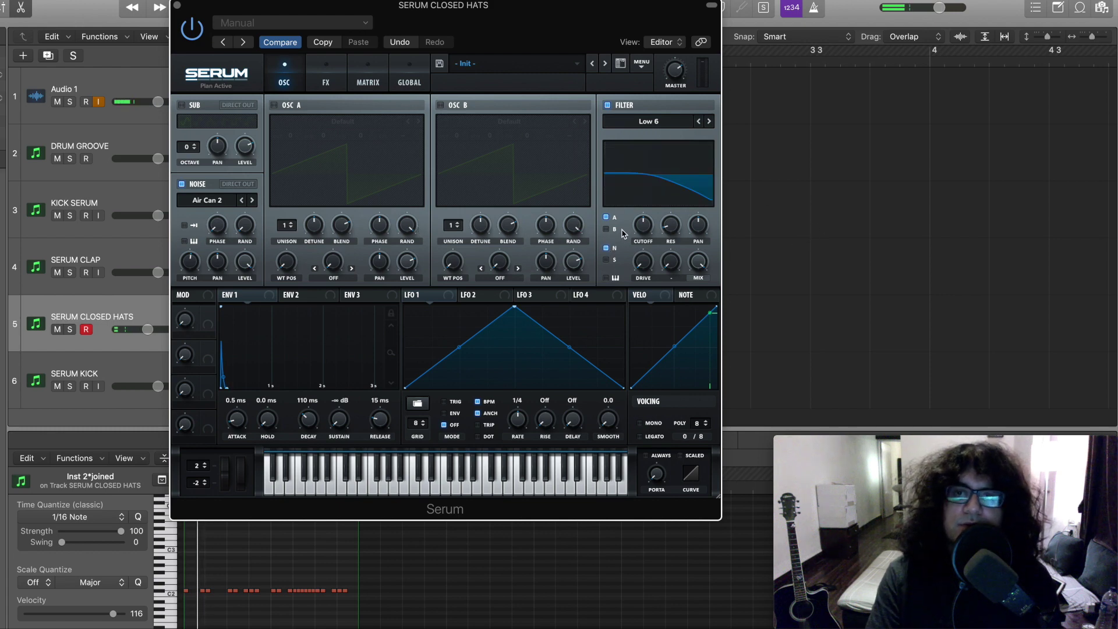
Step: Switch the noise filter to the Normal type High 6
{"action": "left_click", "coordinate": [649, 121]}
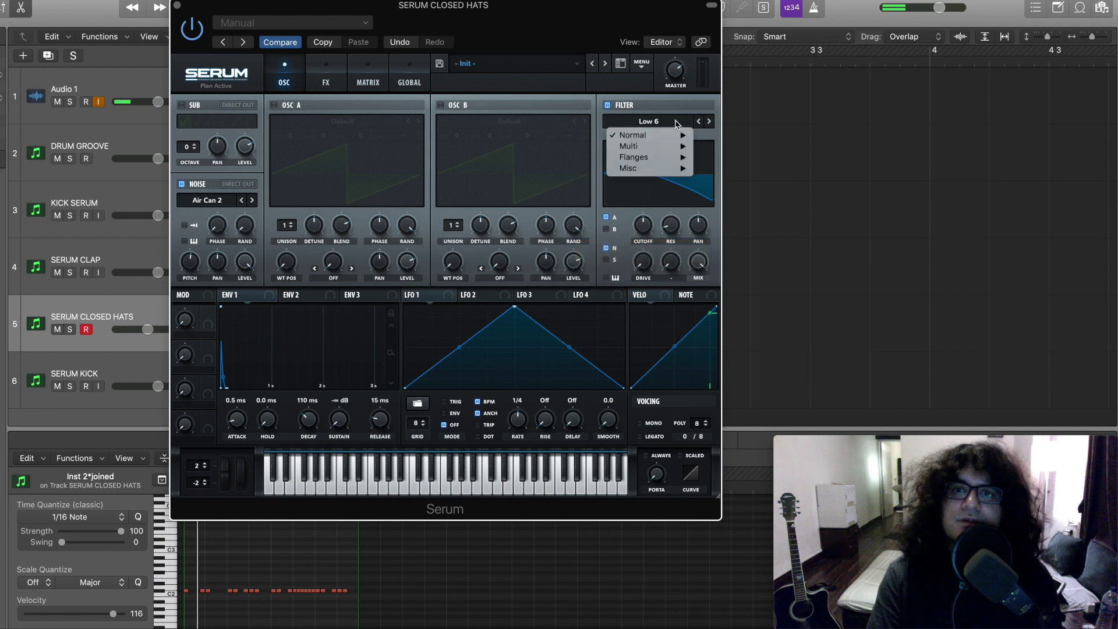
{"action": "mouse_move", "coordinate": [667, 139]}
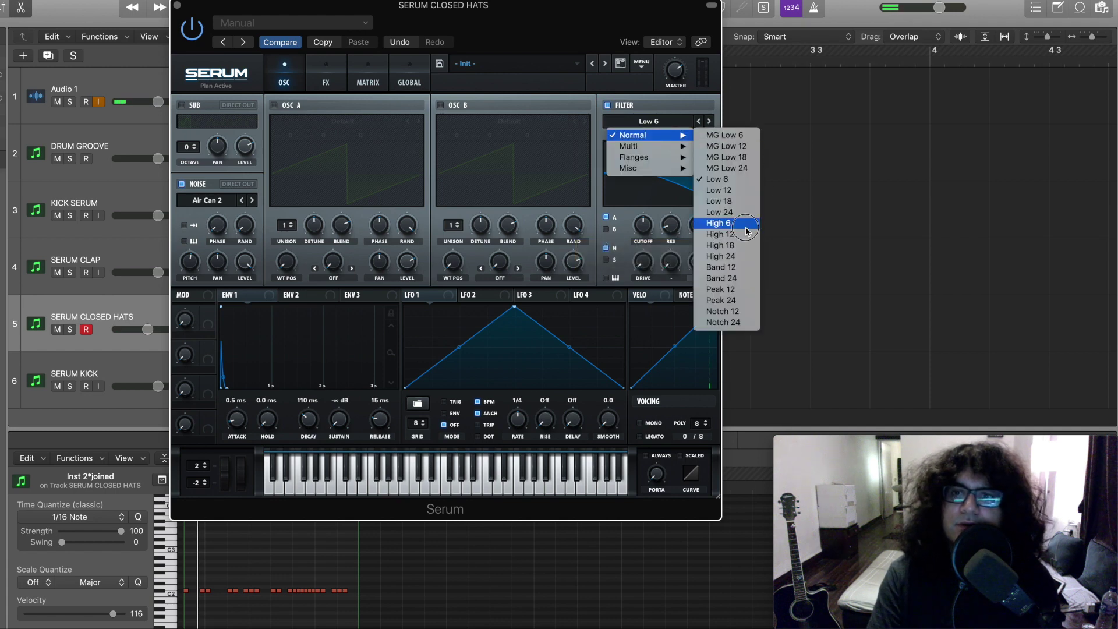
{"action": "left_click", "coordinate": [722, 223]}
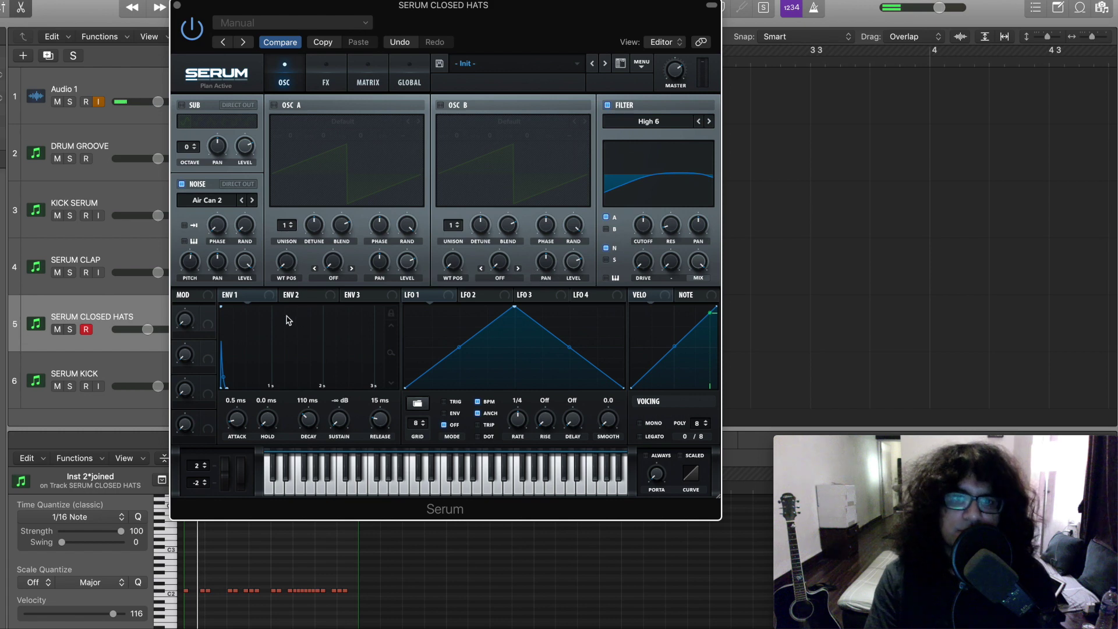
Step: Assign Env 1 to modulate the filter cutoff, and refine the filter with the High 12 type and slightly more drive
{"action": "left_click_drag", "start_coordinate": [241, 298], "coordinate": [627, 278]}
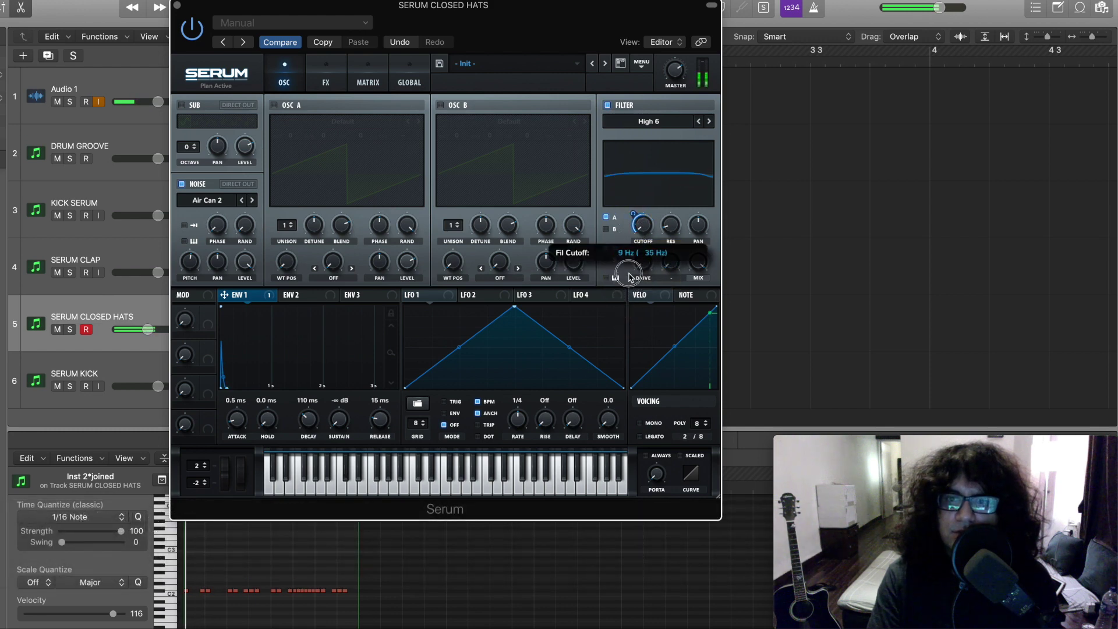
{"action": "left_click_drag", "start_coordinate": [640, 217], "coordinate": [640, 210]}
{"action": "left_click", "coordinate": [709, 121]}
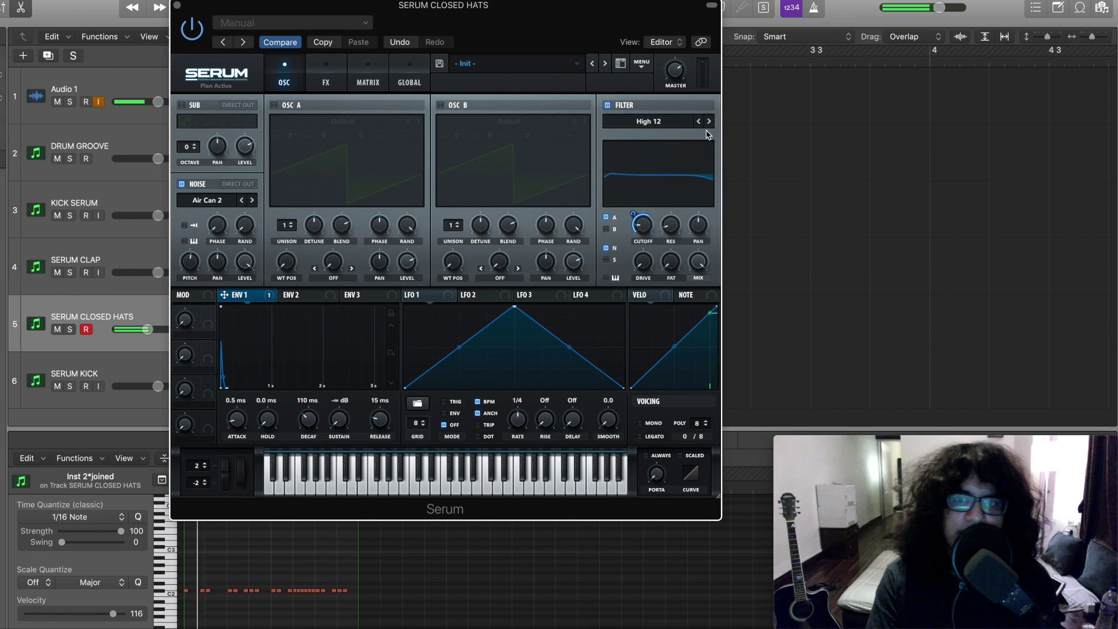
{"action": "mouse_move", "coordinate": [644, 263]}
{"action": "left_mouse_down"}
{"action": "mouse_move", "coordinate": [645, 231]}
{"action": "mouse_move", "coordinate": [643, 245]}
{"action": "left_mouse_up"}
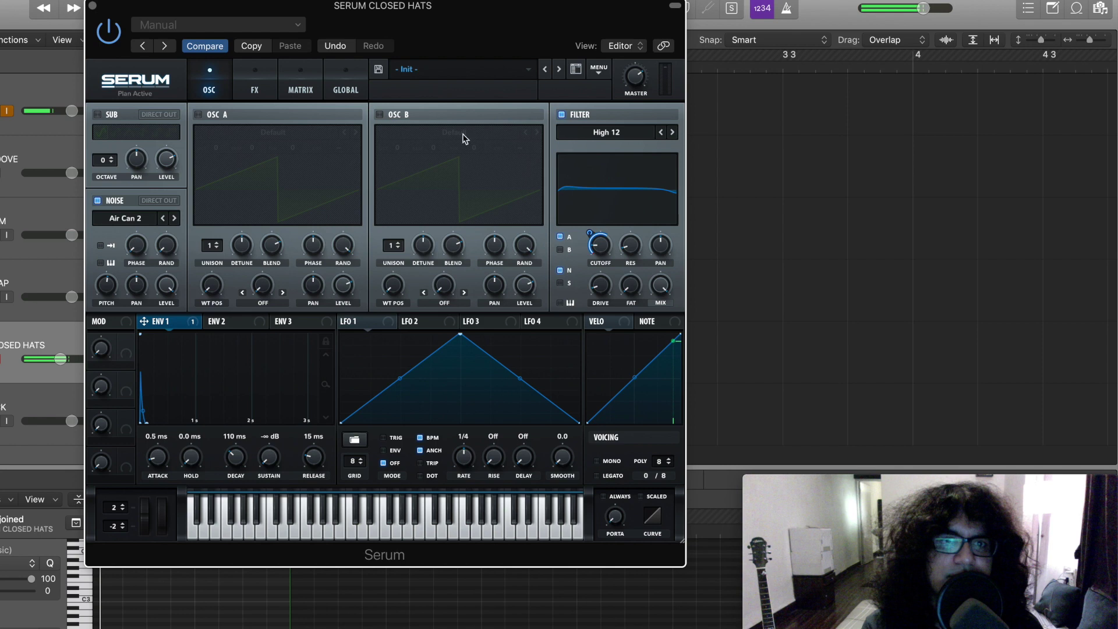
Step: Add a Tube distortion effect to the closed hats and raise its drive
{"action": "left_click", "coordinate": [313, 78]}
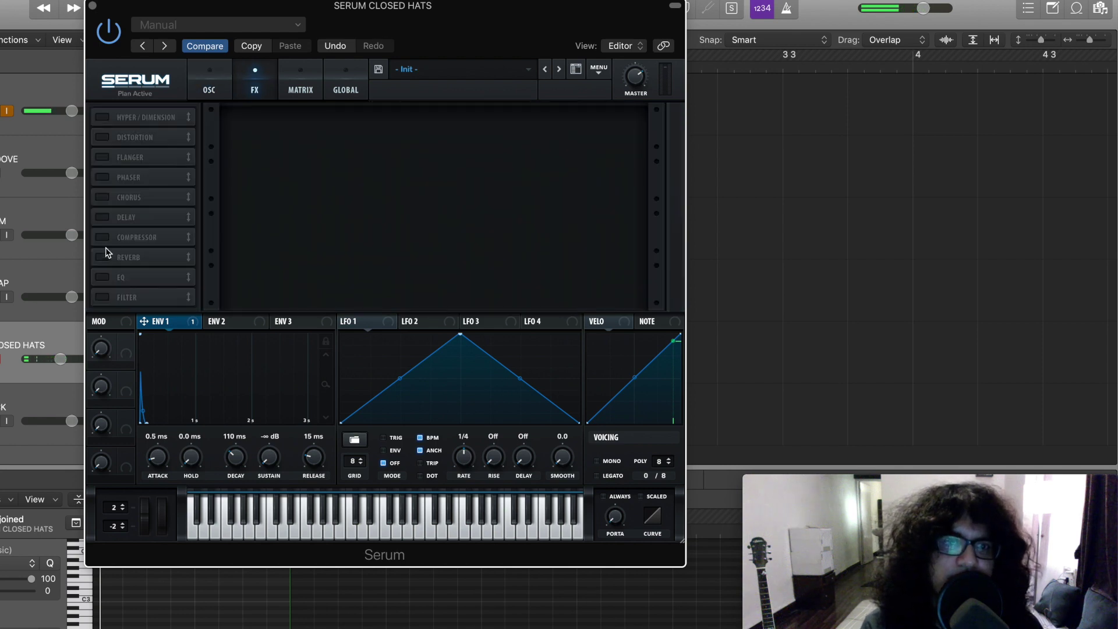
{"action": "left_click", "coordinate": [101, 137]}
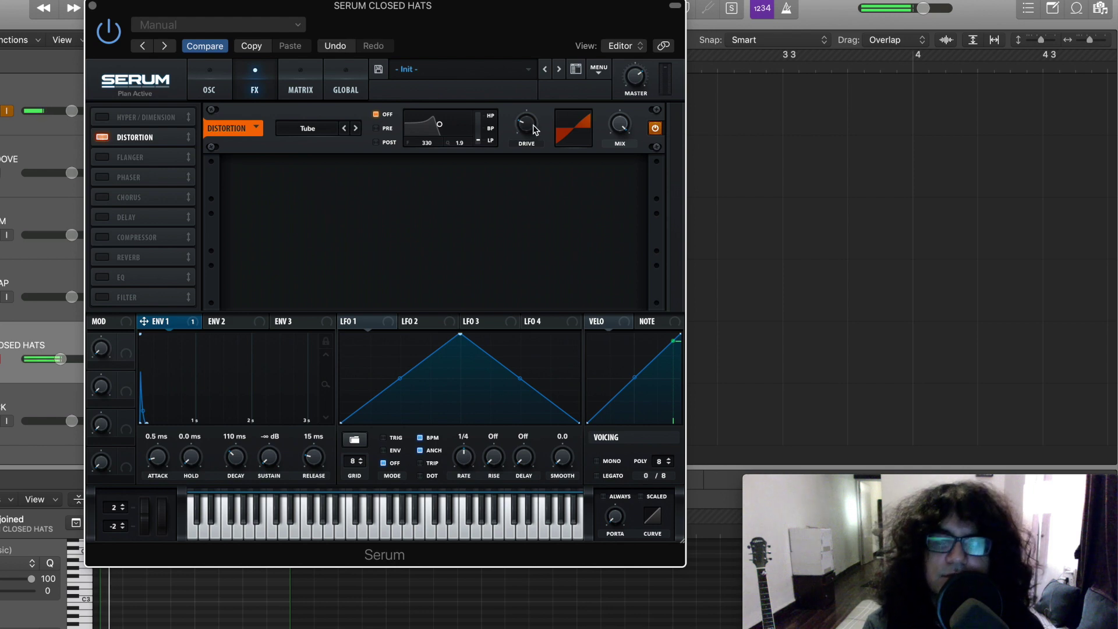
{"action": "left_click_drag", "start_coordinate": [534, 130], "coordinate": [526, 29]}
Step: Shorten the Env 1 decay of the closed hats to 88 ms
{"action": "left_click", "coordinate": [210, 82]}
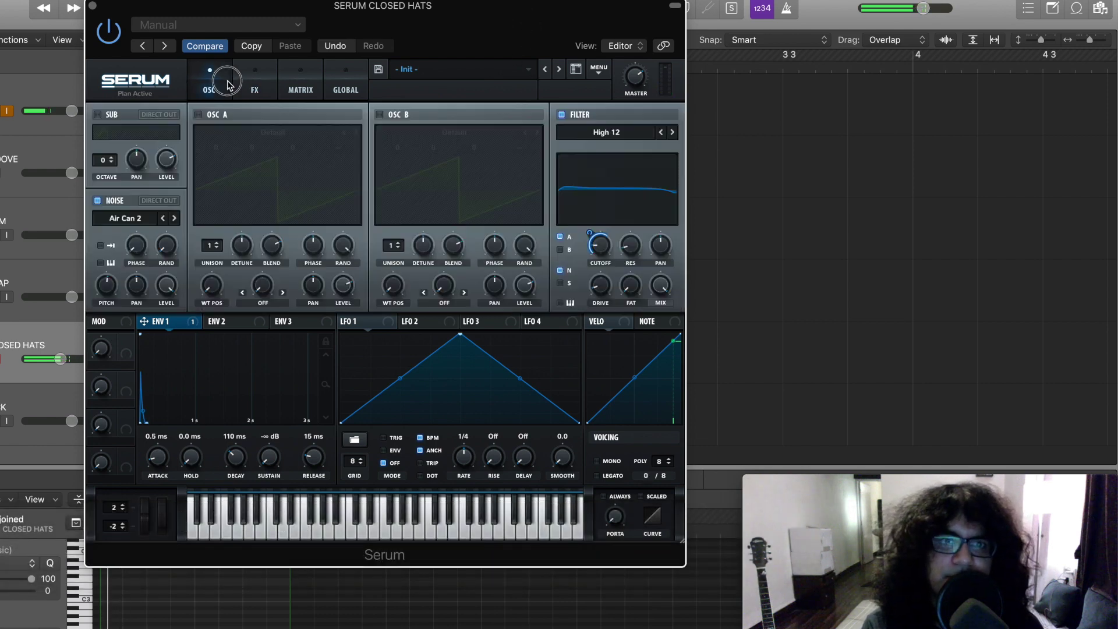
{"action": "left_click_drag", "start_coordinate": [236, 457], "coordinate": [238, 466]}
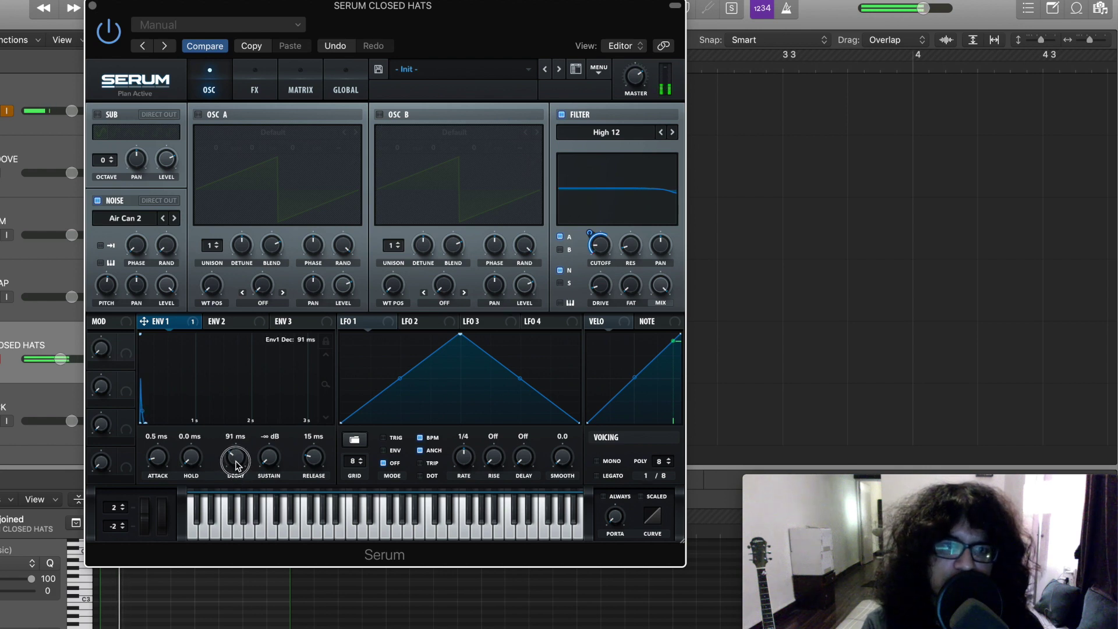
{"action": "scroll", "coordinate": [236, 464], "scroll_direction": "down", "scroll_amount": 1}
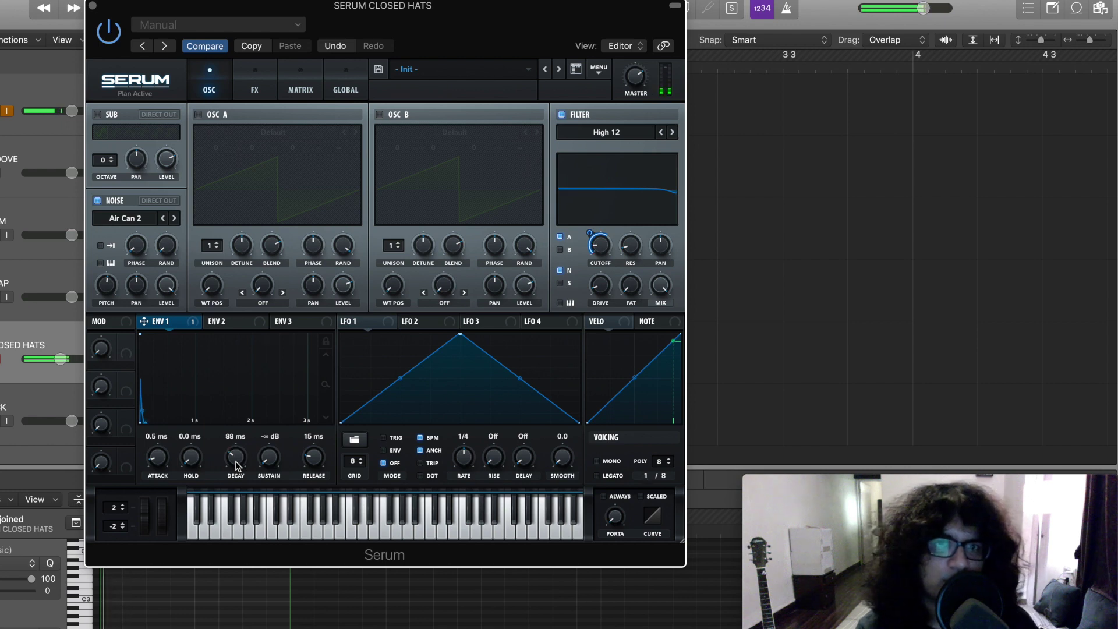
Step: Add an EQ effect, set its low band to a low-cut shape and lower that band's Q
{"action": "left_click", "coordinate": [254, 82]}
{"action": "left_click", "coordinate": [110, 279]}
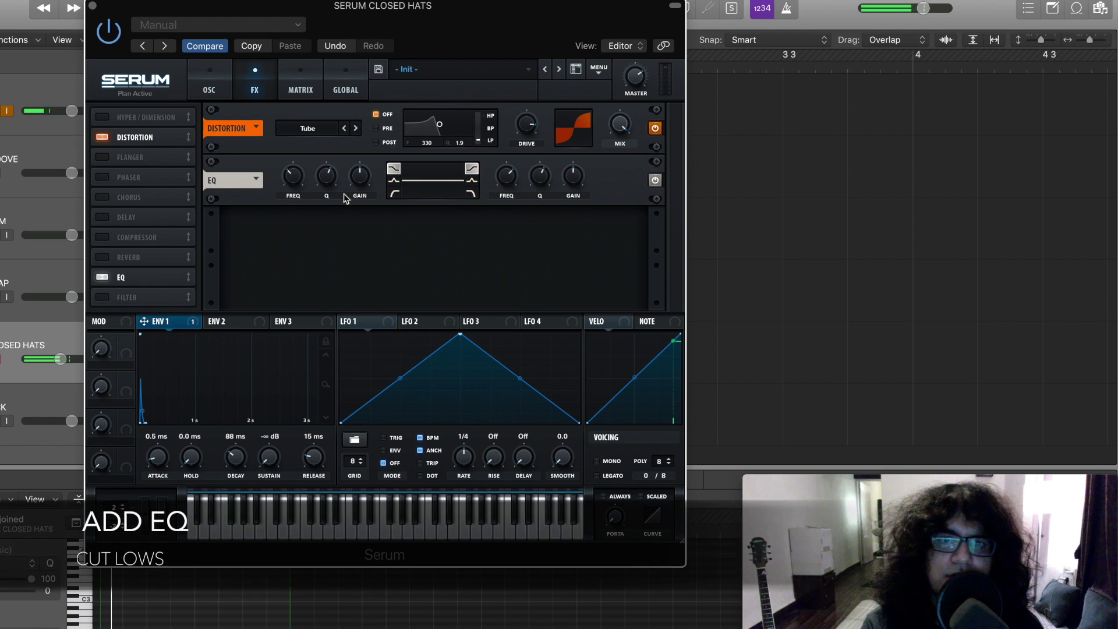
{"action": "left_click", "coordinate": [395, 192]}
{"action": "left_click_drag", "start_coordinate": [331, 188], "coordinate": [323, 194]}
{"action": "left_click", "coordinate": [292, 185]}
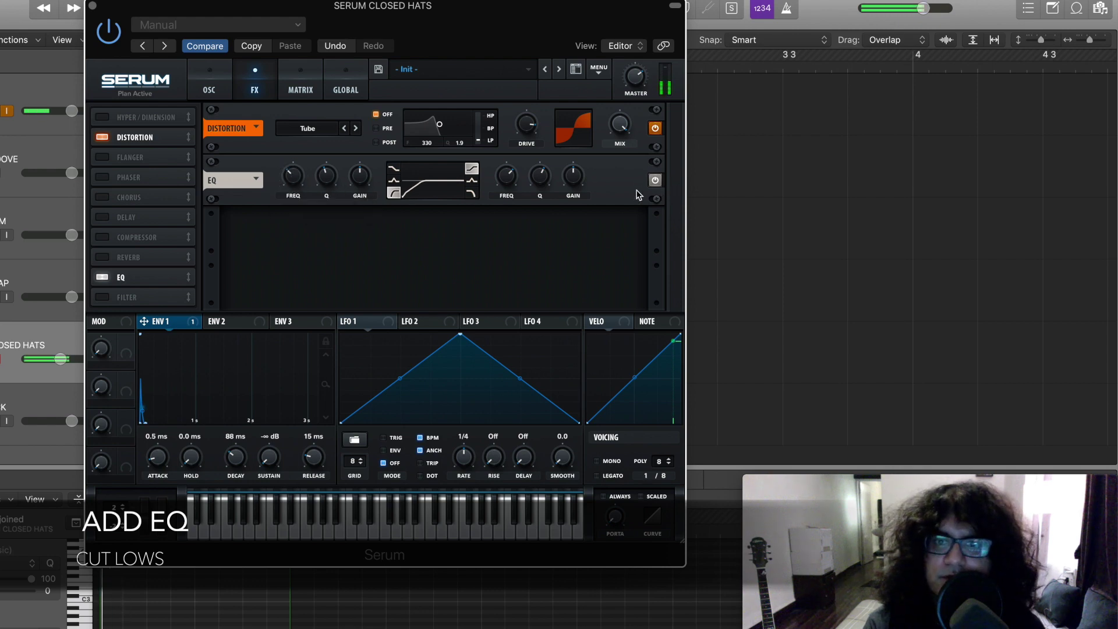
Step: Shape the EQ's high shelf with a Q of 52%, a gain of about 4.8 dB and a lower frequency
{"action": "left_click", "coordinate": [547, 180]}
{"action": "left_click_drag", "start_coordinate": [546, 180], "coordinate": [542, 185]}
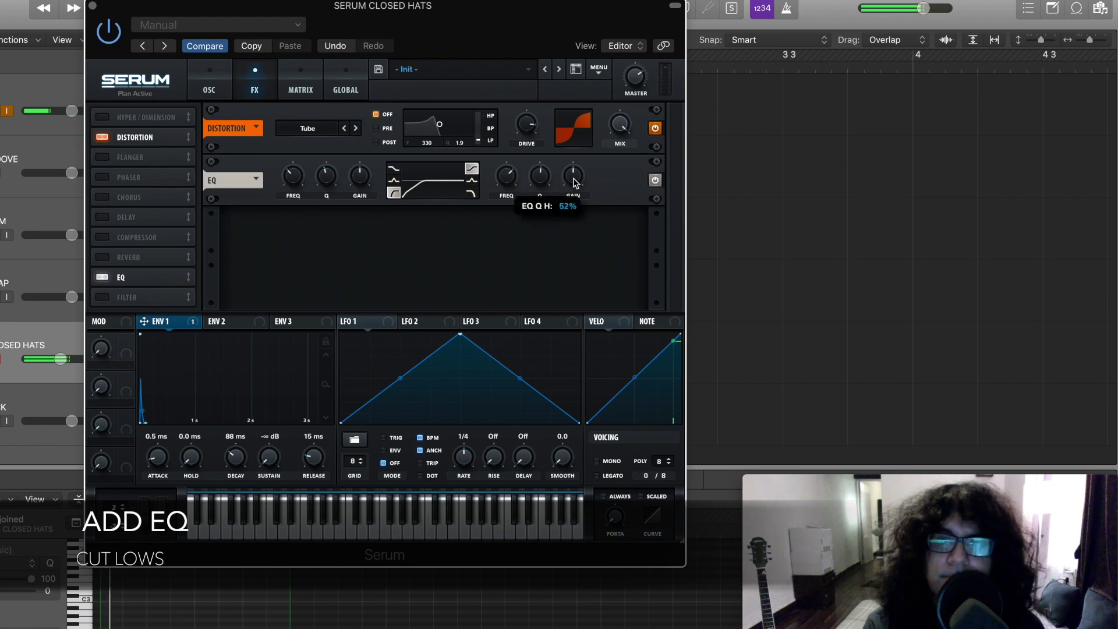
{"action": "left_click_drag", "start_coordinate": [584, 184], "coordinate": [582, 168]}
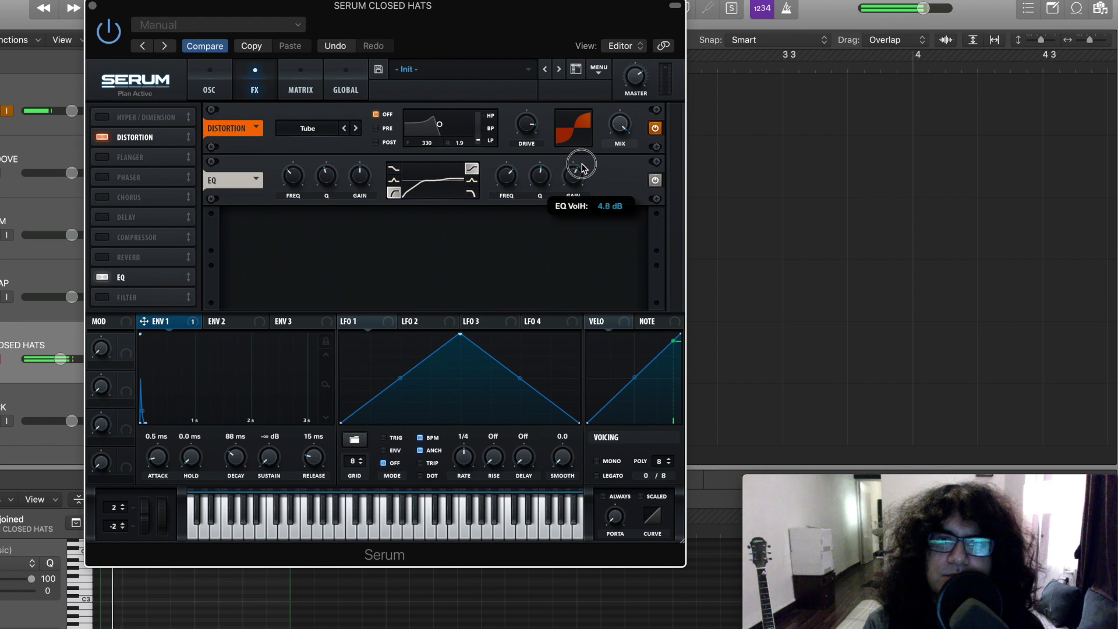
{"action": "left_click", "coordinate": [513, 176]}
{"action": "left_click_drag", "start_coordinate": [513, 176], "coordinate": [578, 176]}
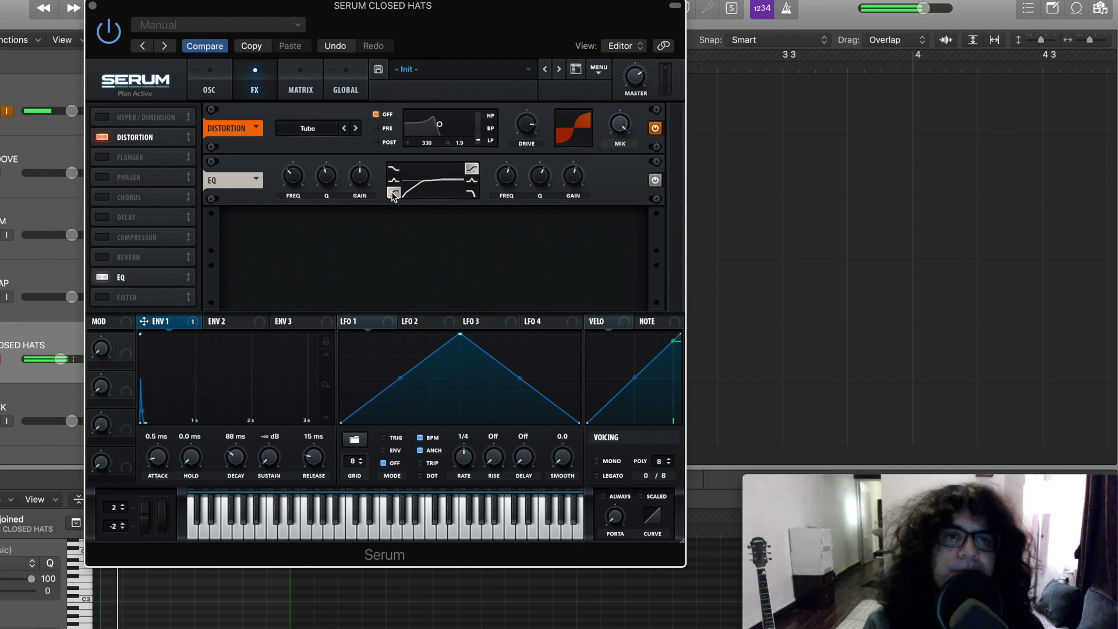
Step: Add a Plate reverb to the closed hats, reducing its mix and increasing its pre-delay
{"action": "left_click", "coordinate": [125, 258]}
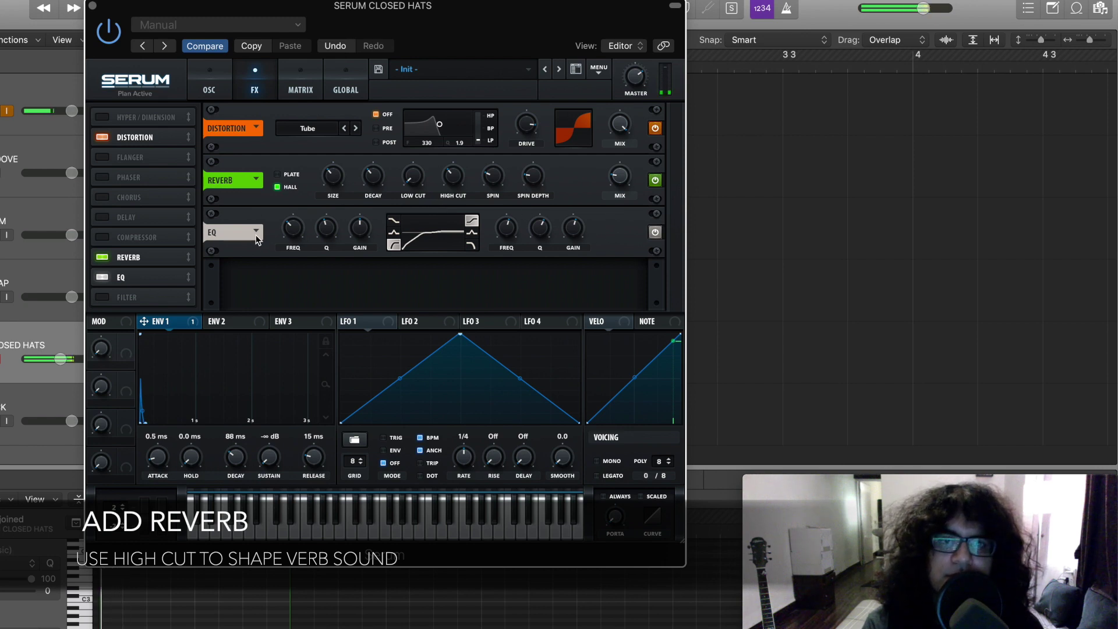
{"action": "left_click", "coordinate": [278, 175]}
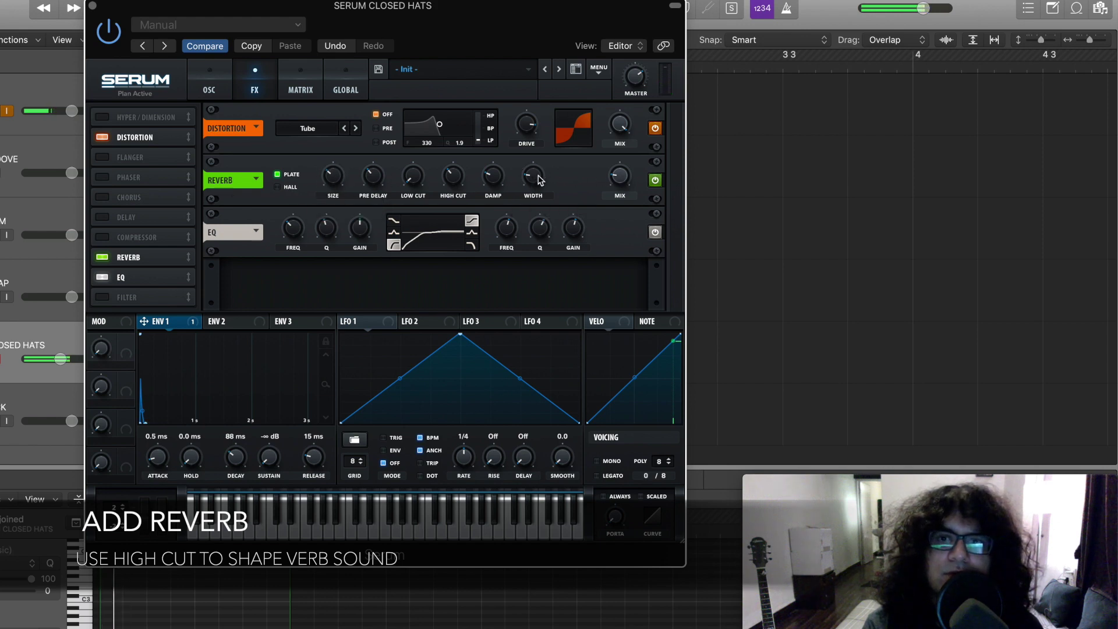
{"action": "left_click_drag", "start_coordinate": [623, 178], "coordinate": [619, 199]}
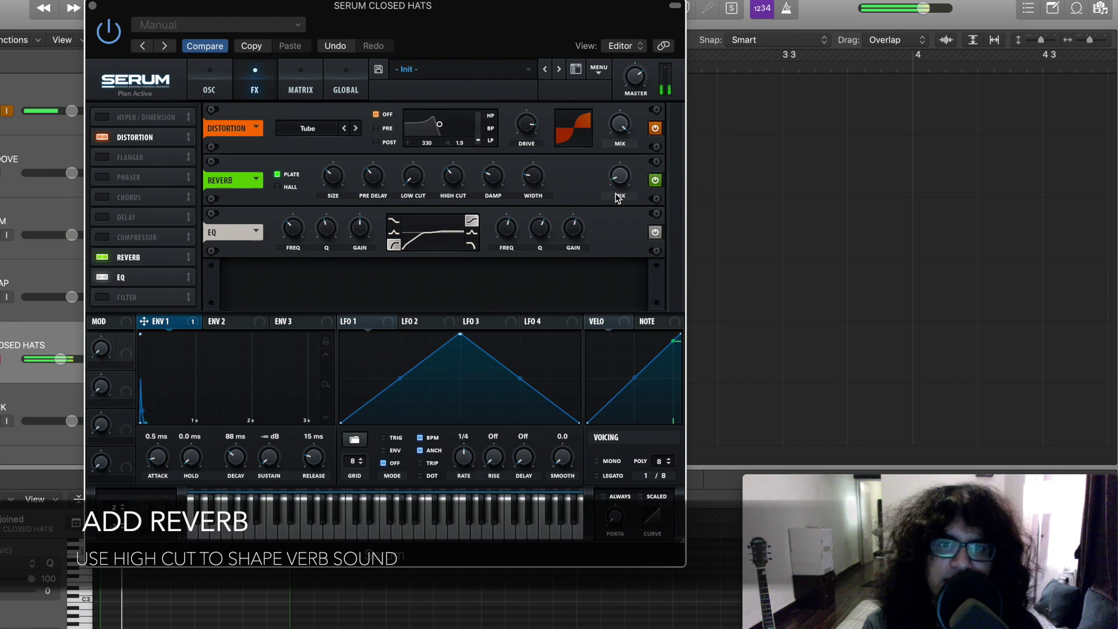
{"action": "mouse_move", "coordinate": [372, 174]}
{"action": "left_mouse_down"}
{"action": "mouse_move", "coordinate": [370, 243]}
{"action": "mouse_move", "coordinate": [373, 159]}
{"action": "mouse_move", "coordinate": [365, 166]}
{"action": "left_mouse_up"}
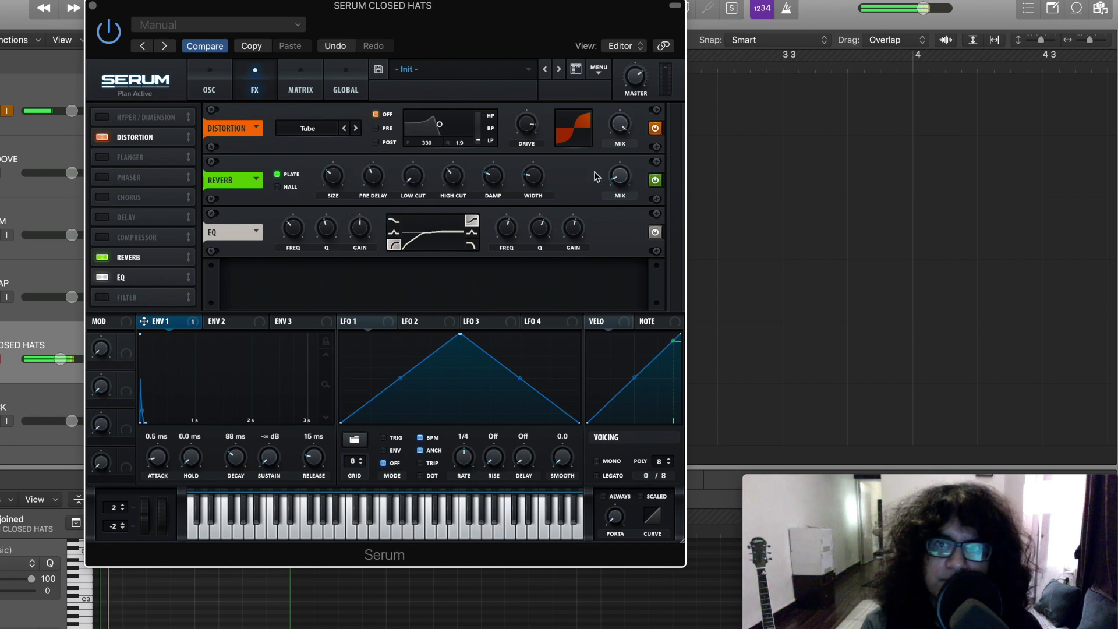
{"action": "left_click", "coordinate": [622, 178]}
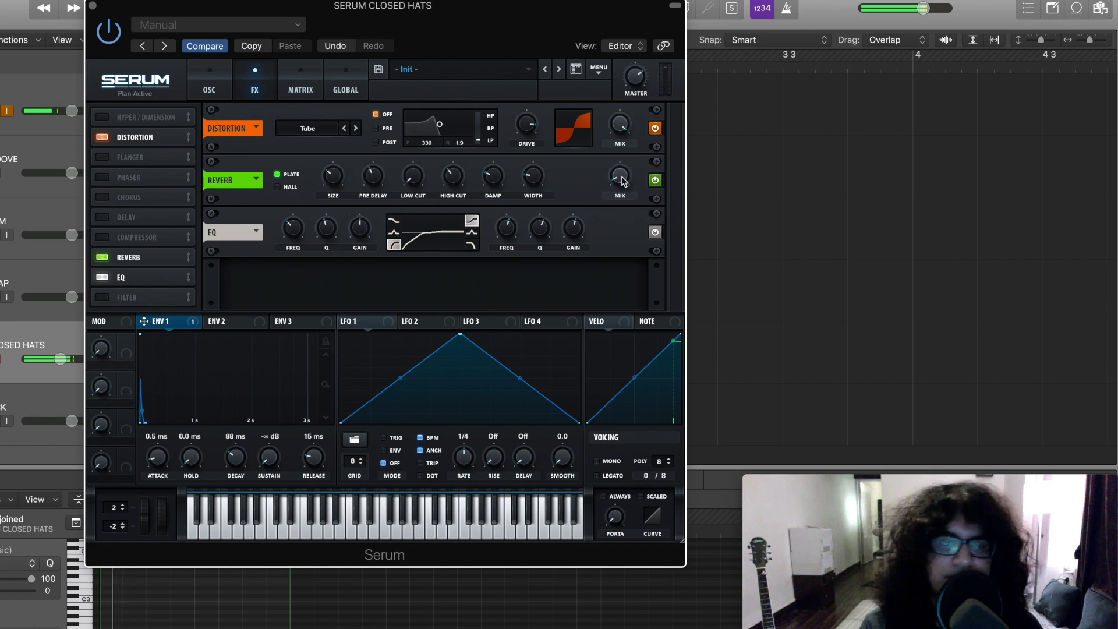
Step: Bounce the closed hats to audio and delete the tail of the bounced region beyond bar 3
{"action": "left_click", "coordinate": [93, 6]}
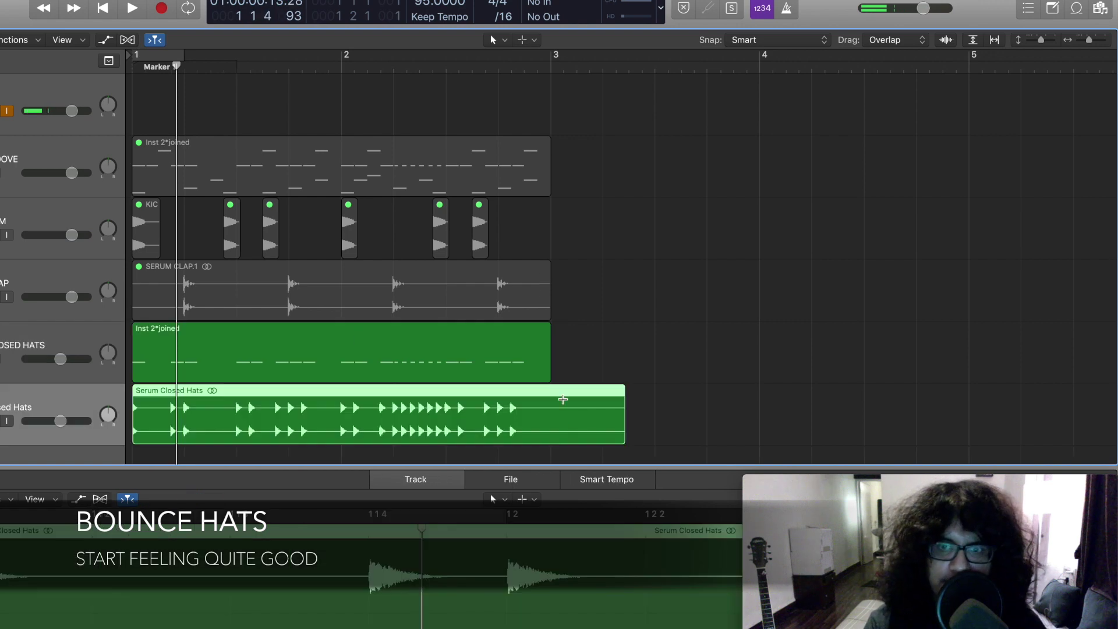
{"action": "left_click_drag", "start_coordinate": [558, 401], "coordinate": [791, 412]}
{"action": "key", "text": "Delete"}
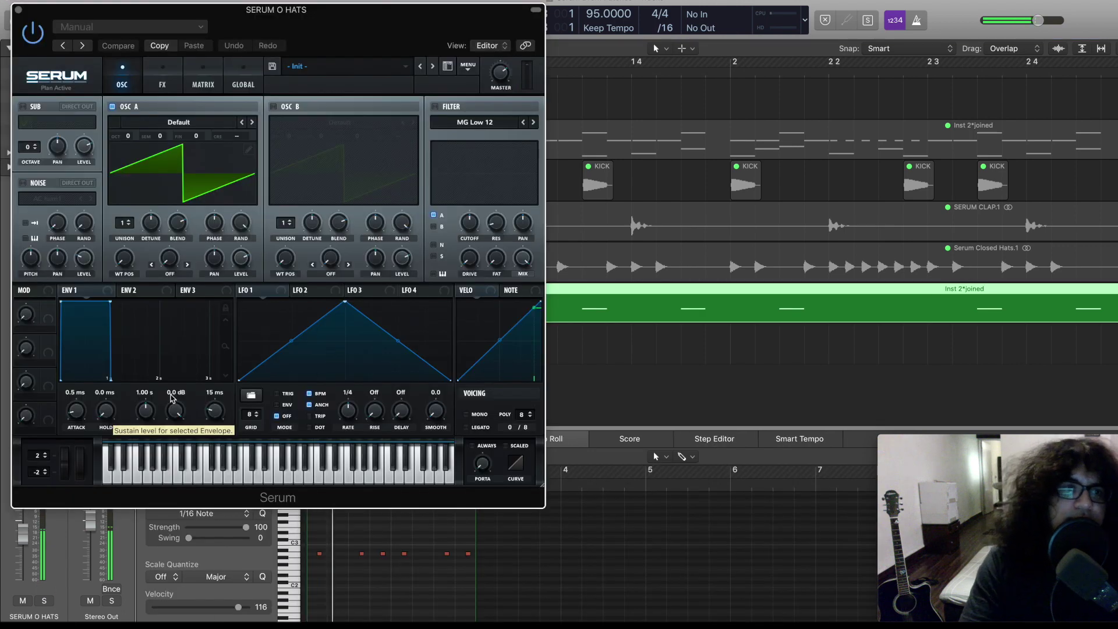
Step: Turn off oscillator A in the SERUM O HATS patch and enable the noise generator with a raised level
{"action": "left_click", "coordinate": [112, 107]}
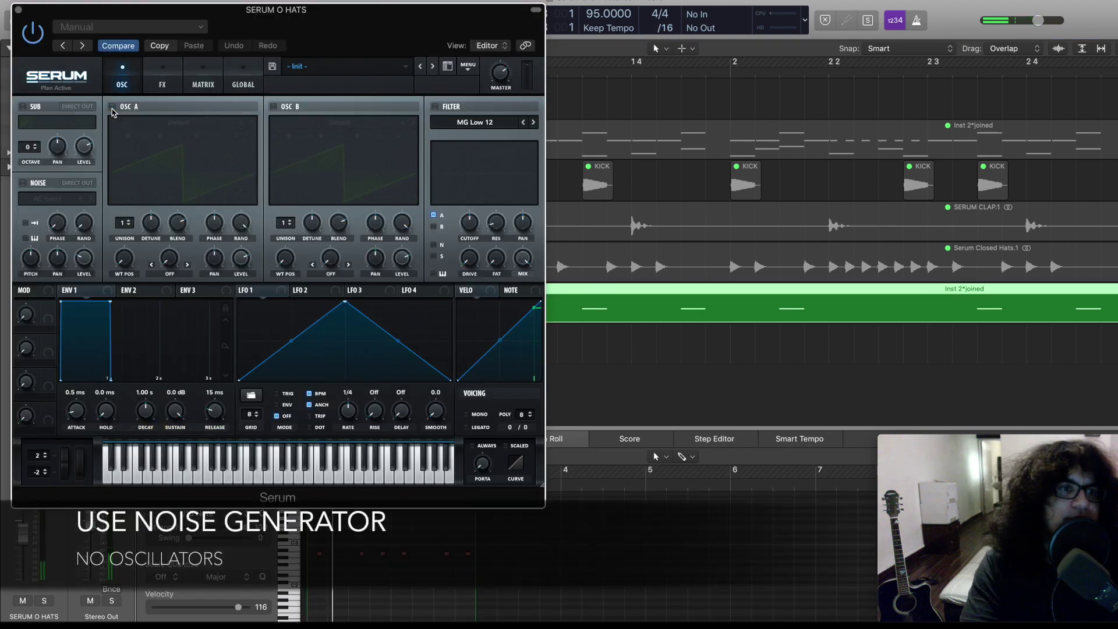
{"action": "left_click", "coordinate": [24, 183]}
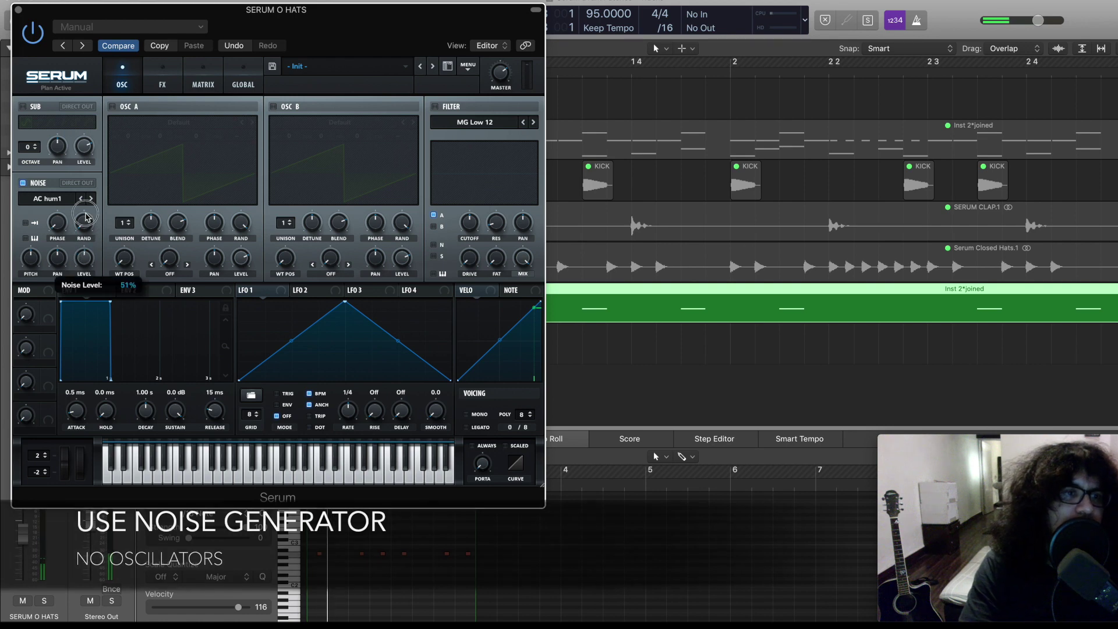
{"action": "left_click", "coordinate": [81, 184]}
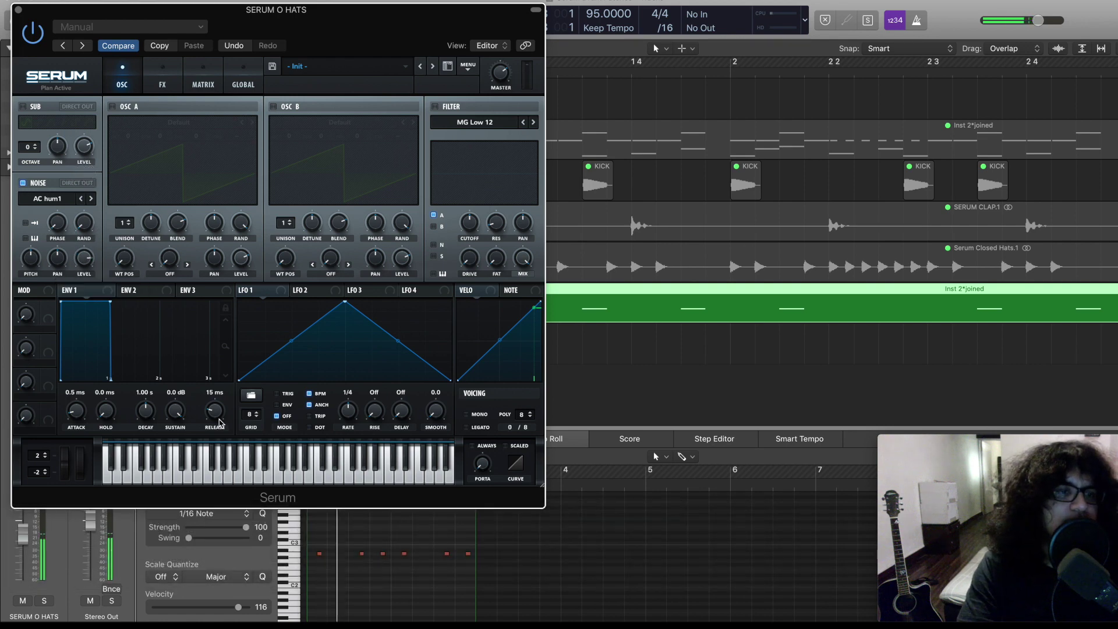
Step: Shape Env 1 of the open hats with sustain at -∞ dB and decay at 652 ms
{"action": "left_click_drag", "start_coordinate": [179, 417], "coordinate": [177, 483]}
{"action": "mouse_move", "coordinate": [155, 414]}
{"action": "left_mouse_down"}
{"action": "mouse_move", "coordinate": [146, 429]}
{"action": "mouse_move", "coordinate": [134, 417]}
{"action": "left_mouse_up"}
Step: Load the SOR noise sample Atmos 45 and lengthen the Env 1 decay to 820 ms
{"action": "left_click", "coordinate": [47, 199]}
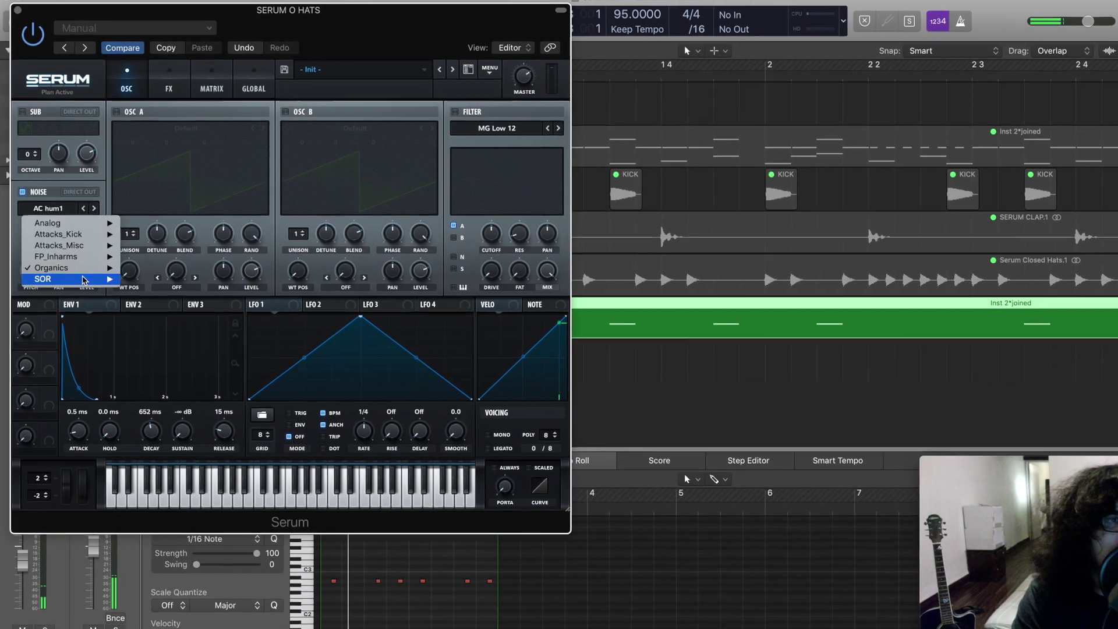
{"action": "mouse_move", "coordinate": [83, 281]}
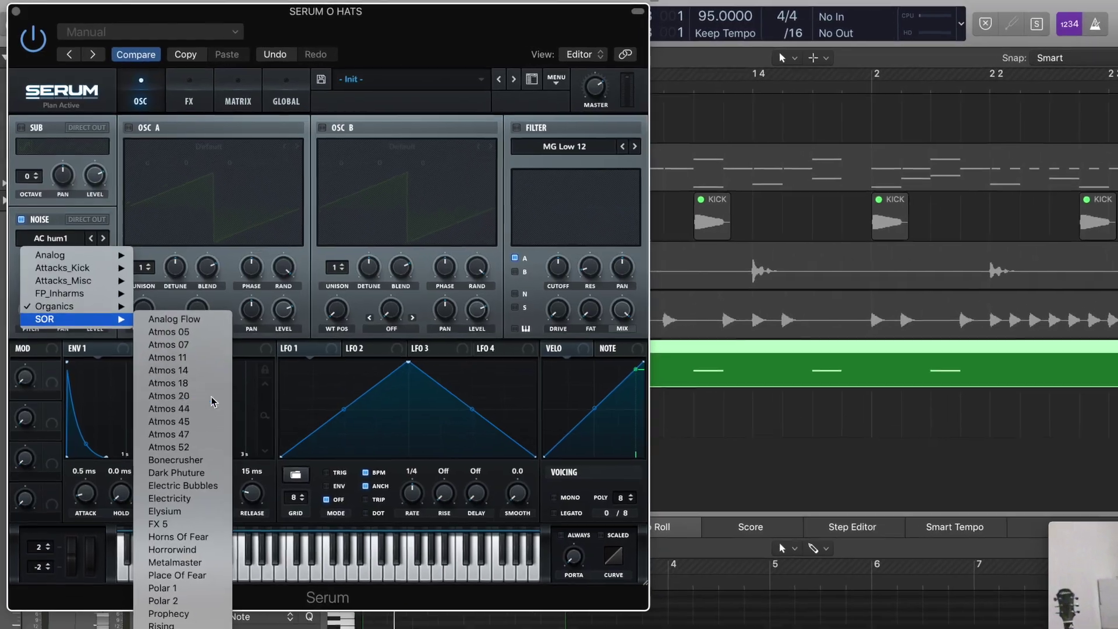
{"action": "left_click", "coordinate": [213, 407]}
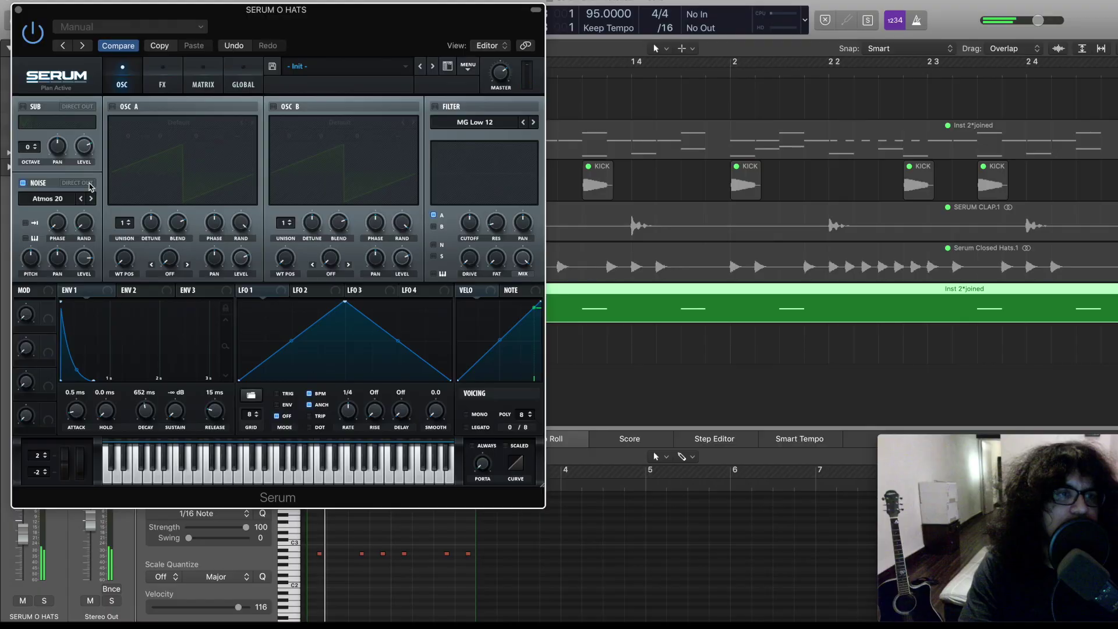
{"action": "left_click", "coordinate": [91, 200]}
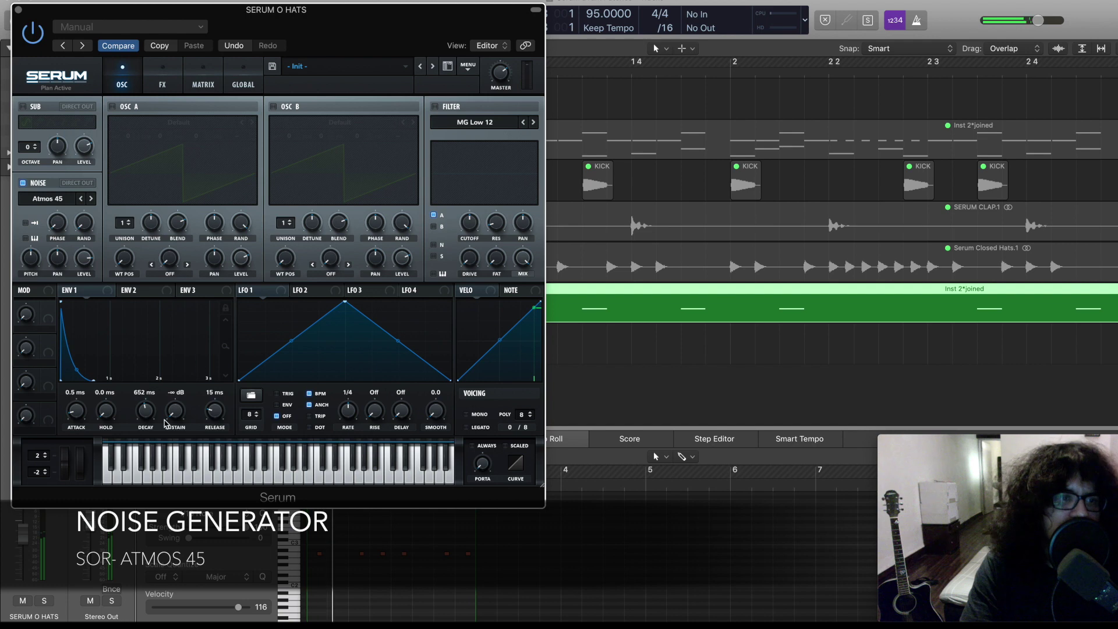
{"action": "left_click_drag", "start_coordinate": [147, 420], "coordinate": [149, 415]}
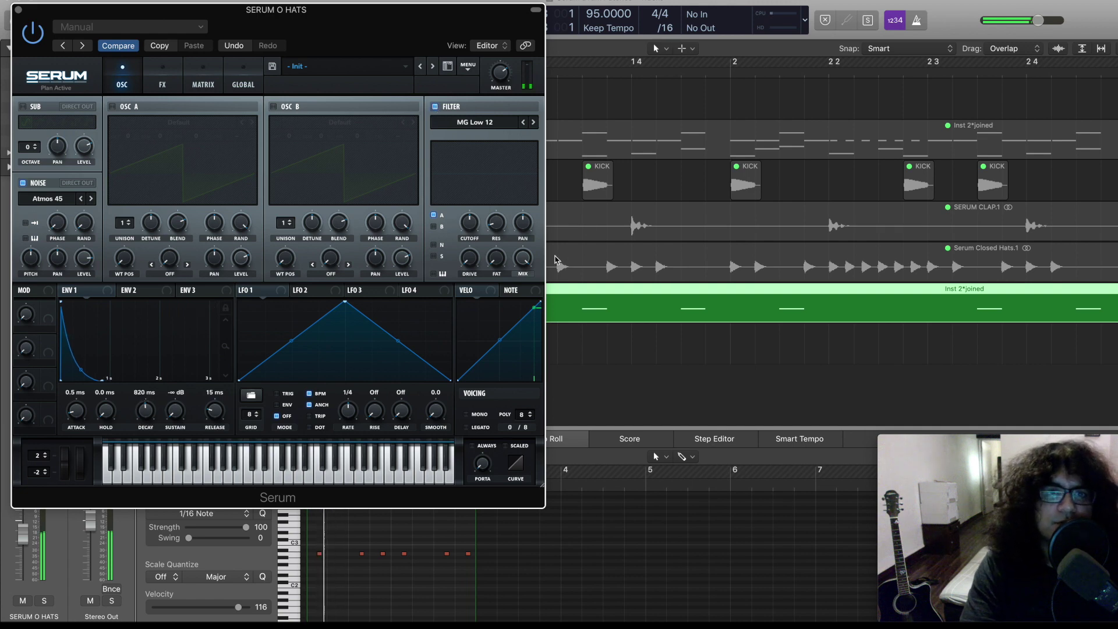
Step: Enable the filter, route the noise generator through it and set the filter type to High 24
{"action": "left_click", "coordinate": [434, 246]}
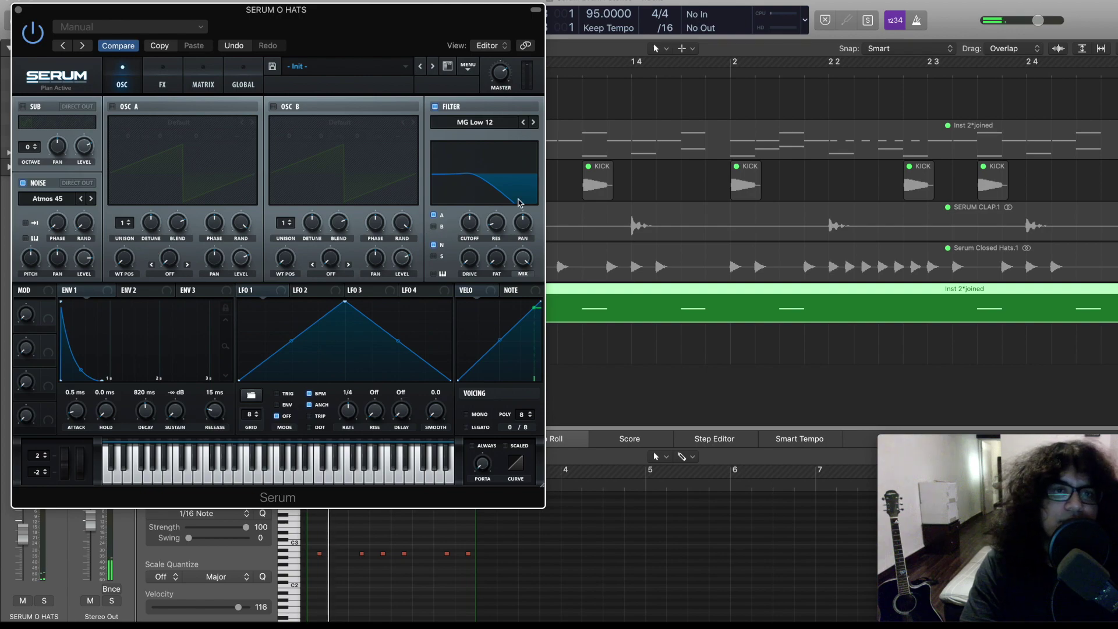
{"action": "left_click", "coordinate": [526, 127]}
{"action": "mouse_move", "coordinate": [508, 135]}
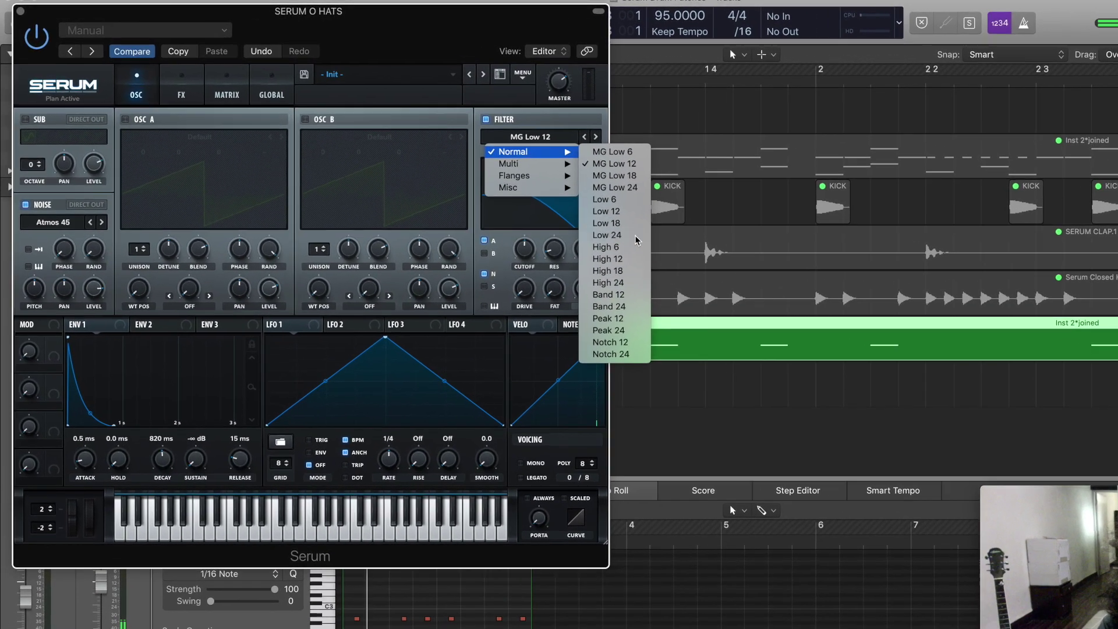
{"action": "left_click", "coordinate": [569, 232]}
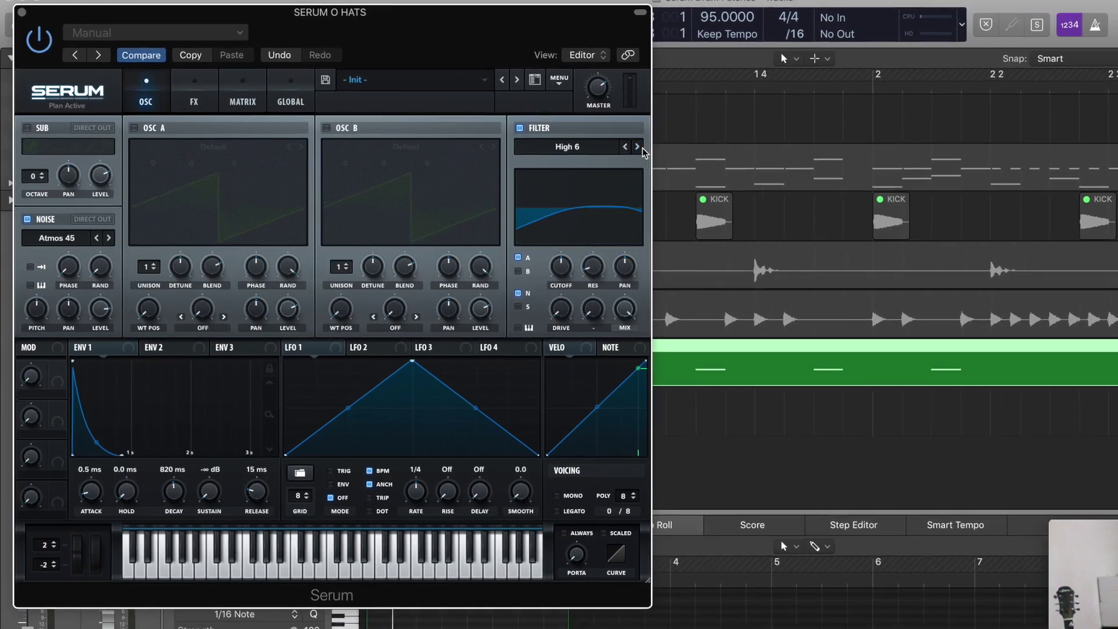
{"action": "left_click", "coordinate": [637, 147]}
{"action": "left_click", "coordinate": [638, 147]}
{"action": "left_click", "coordinate": [637, 146]}
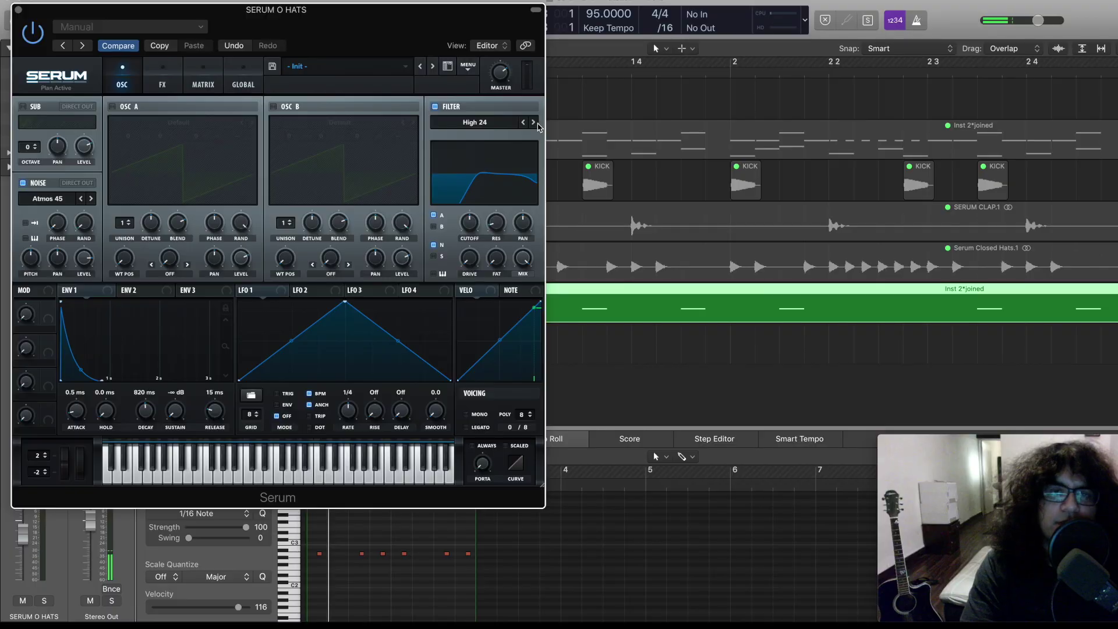
Step: Assign Env 1 to the filter cutoff in the open hats patch and set the modulation amount to about 20
{"action": "left_click_drag", "start_coordinate": [108, 296], "coordinate": [458, 256]}
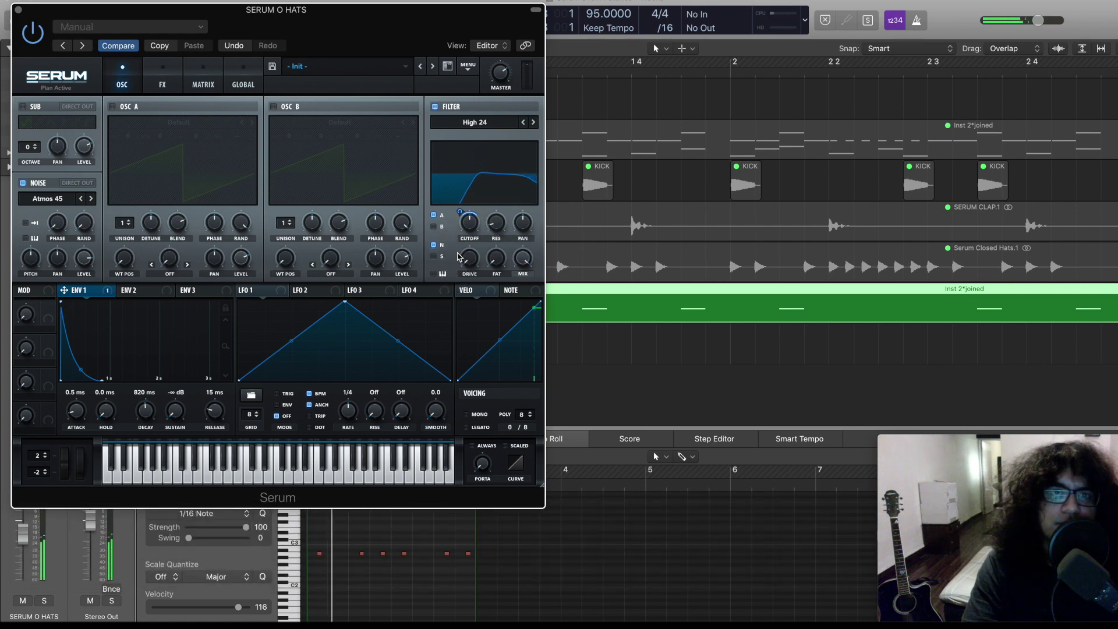
{"action": "left_click_drag", "start_coordinate": [458, 232], "coordinate": [458, 237]}
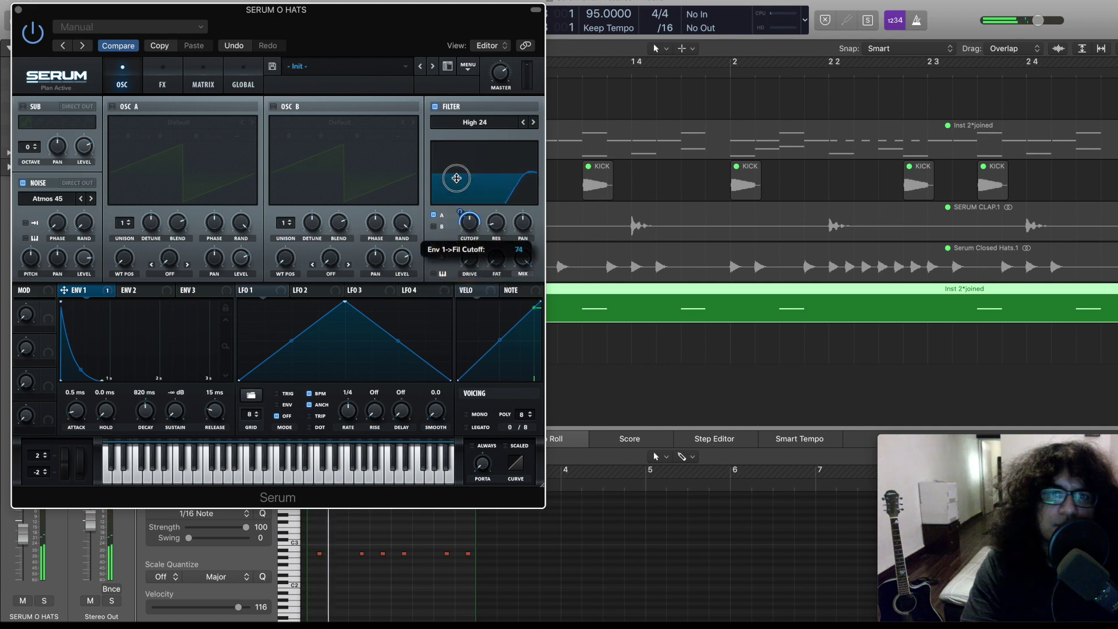
{"action": "left_click_drag", "start_coordinate": [457, 171], "coordinate": [453, 214]}
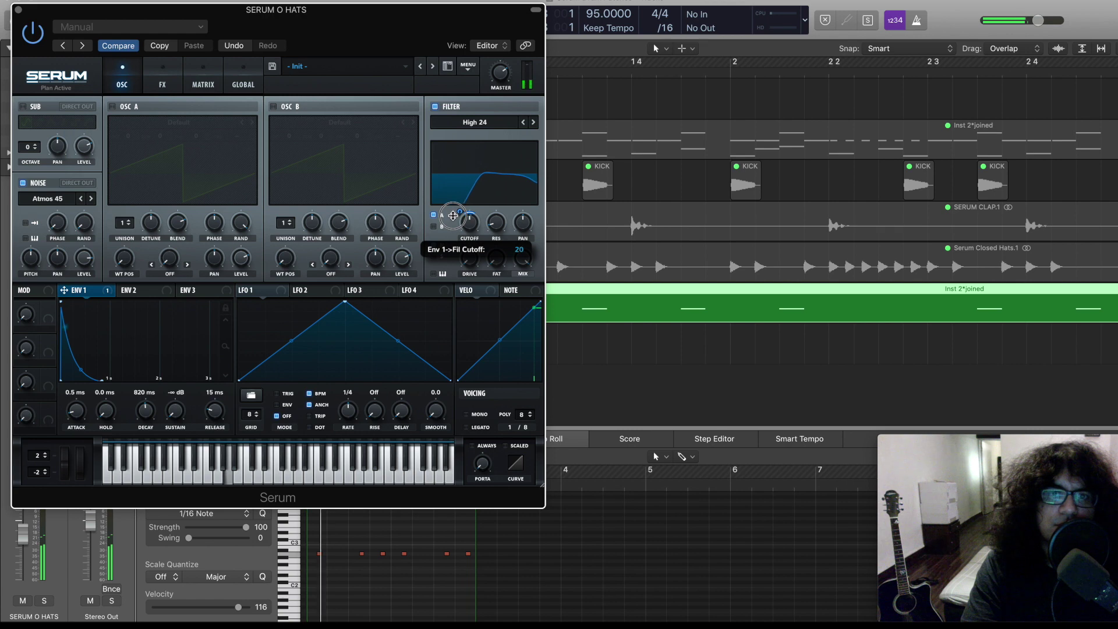
Step: Lower the filter cutoff of the open hats and lengthen the Env 1 decay to 1.19 s
{"action": "left_click_drag", "start_coordinate": [472, 219], "coordinate": [452, 203]}
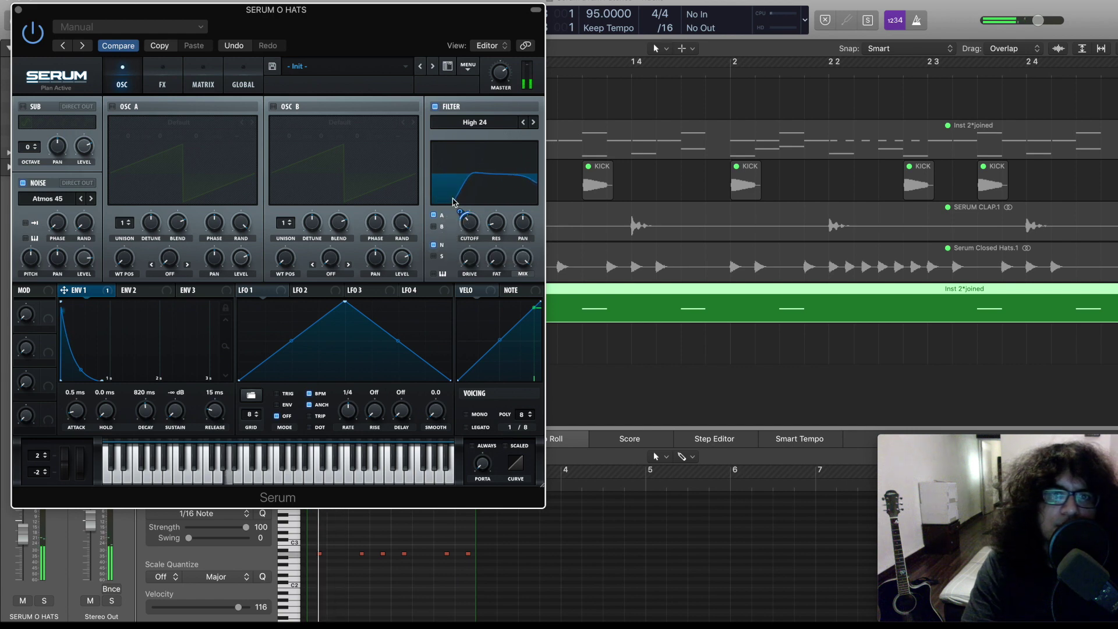
{"action": "mouse_move", "coordinate": [501, 228]}
{"action": "left_mouse_down"}
{"action": "mouse_move", "coordinate": [499, 183]}
{"action": "mouse_move", "coordinate": [492, 227]}
{"action": "left_mouse_up"}
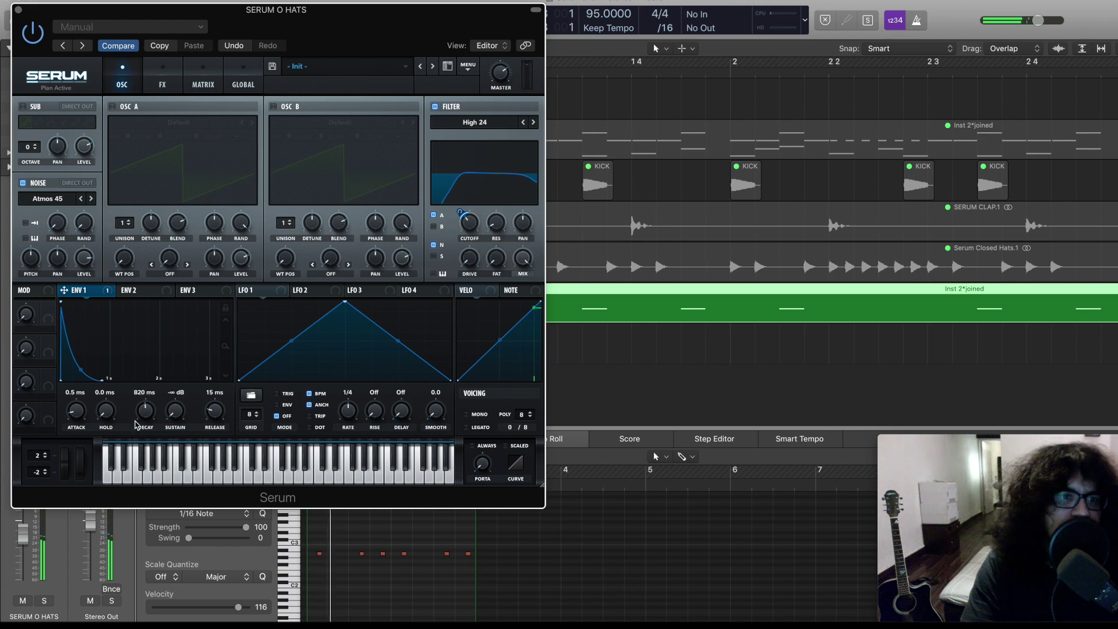
{"action": "left_click_drag", "start_coordinate": [145, 414], "coordinate": [148, 413]}
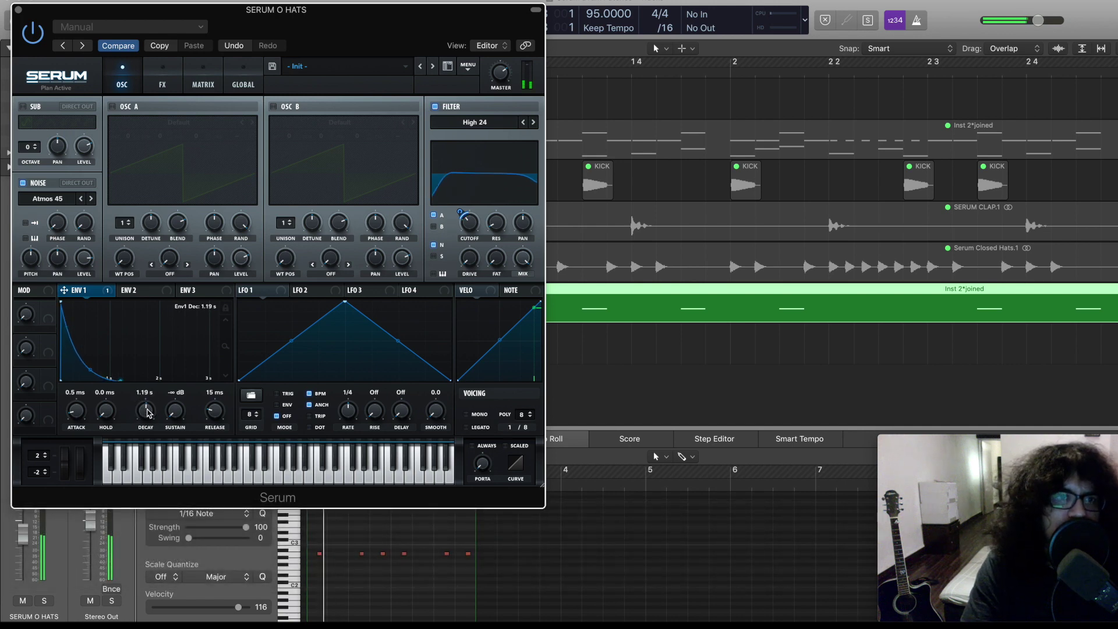
Step: Add a HardClip distortion to the open hats and raise its drive
{"action": "left_click", "coordinate": [162, 68]}
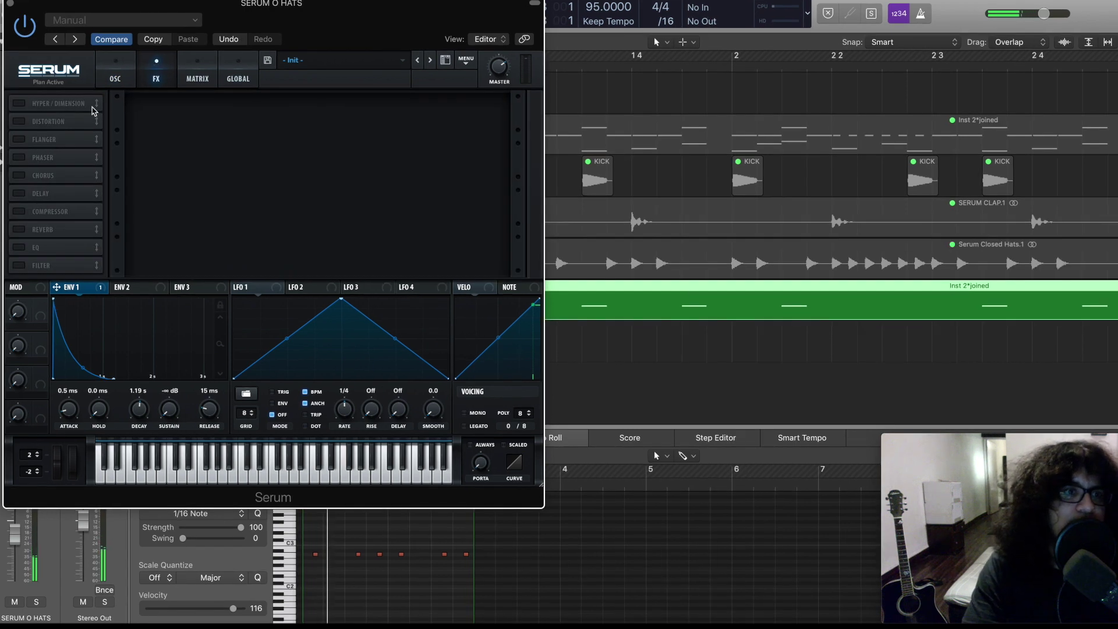
{"action": "left_click", "coordinate": [16, 123]}
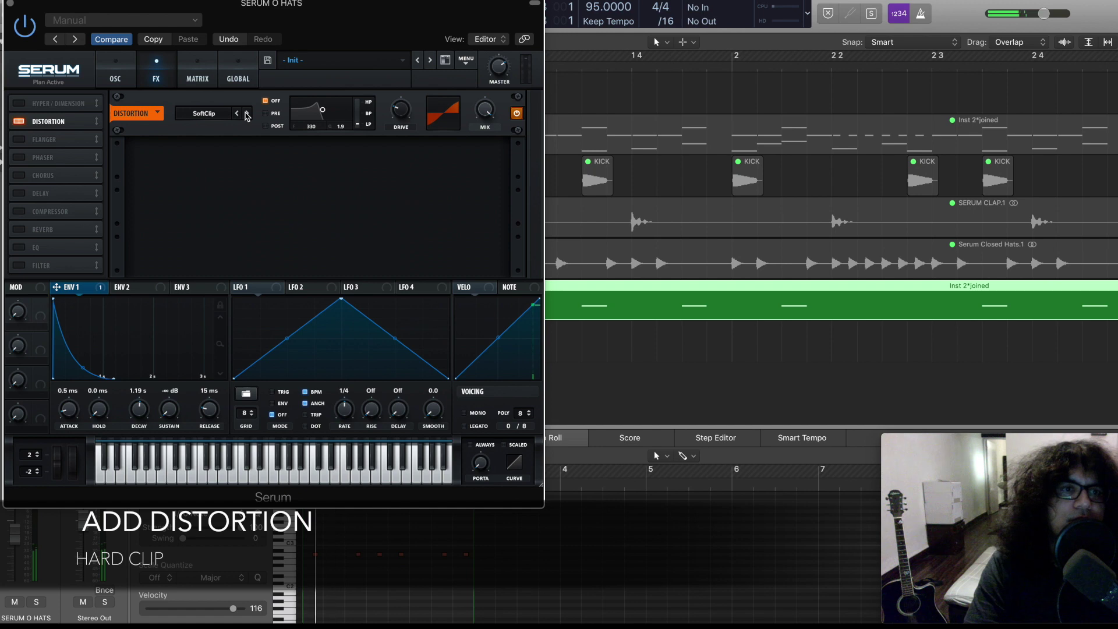
{"action": "left_click", "coordinate": [246, 113]}
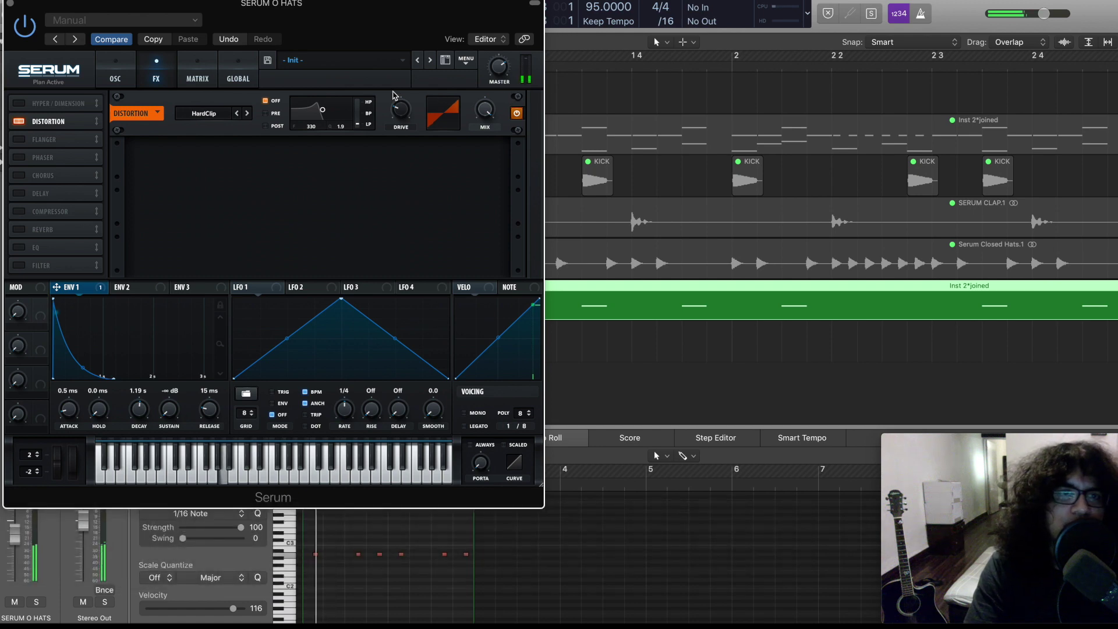
{"action": "left_click_drag", "start_coordinate": [401, 108], "coordinate": [408, 50]}
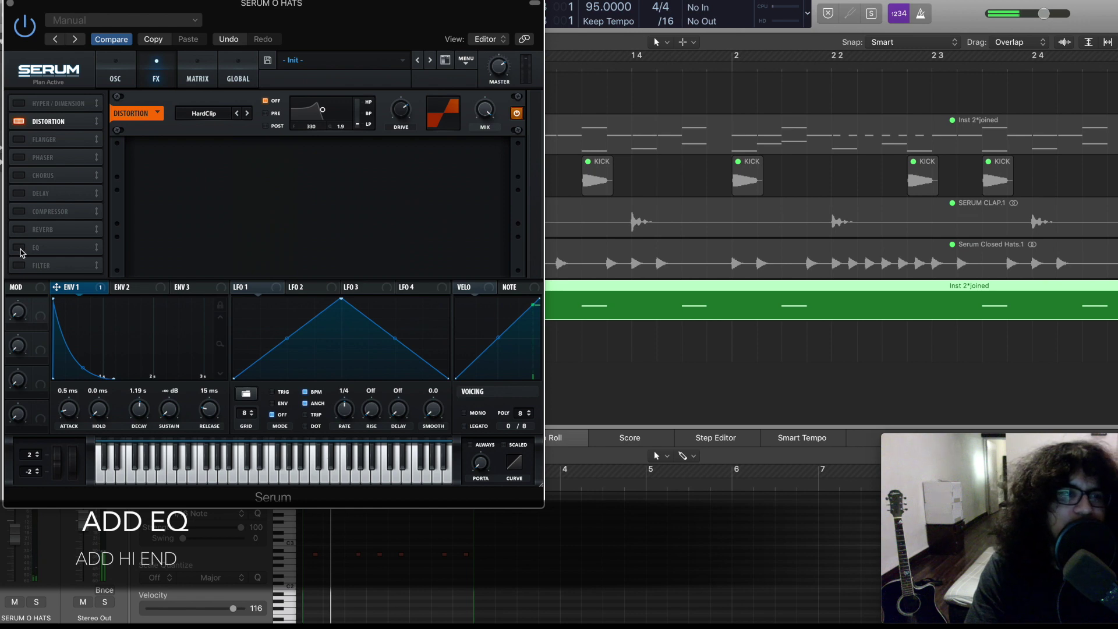
Step: Enable the EQ effect and boost its high band, with the high Q at about 60%
{"action": "left_click", "coordinate": [19, 247]}
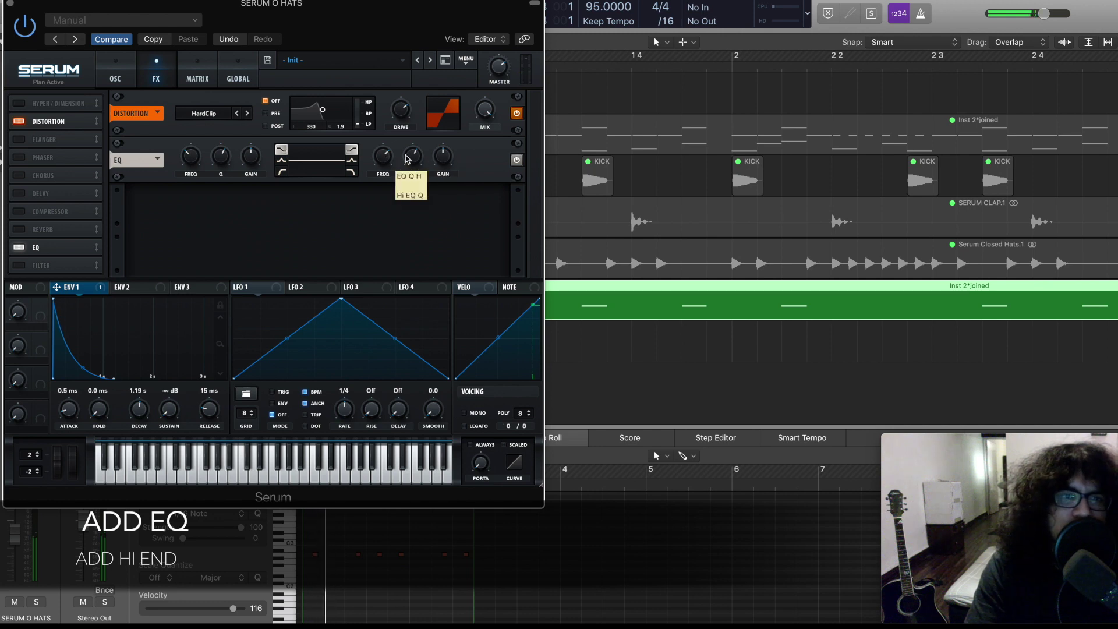
{"action": "mouse_move", "coordinate": [446, 158]}
{"action": "scroll", "coordinate": [446, 159], "scroll_direction": "up", "scroll_amount": 2}
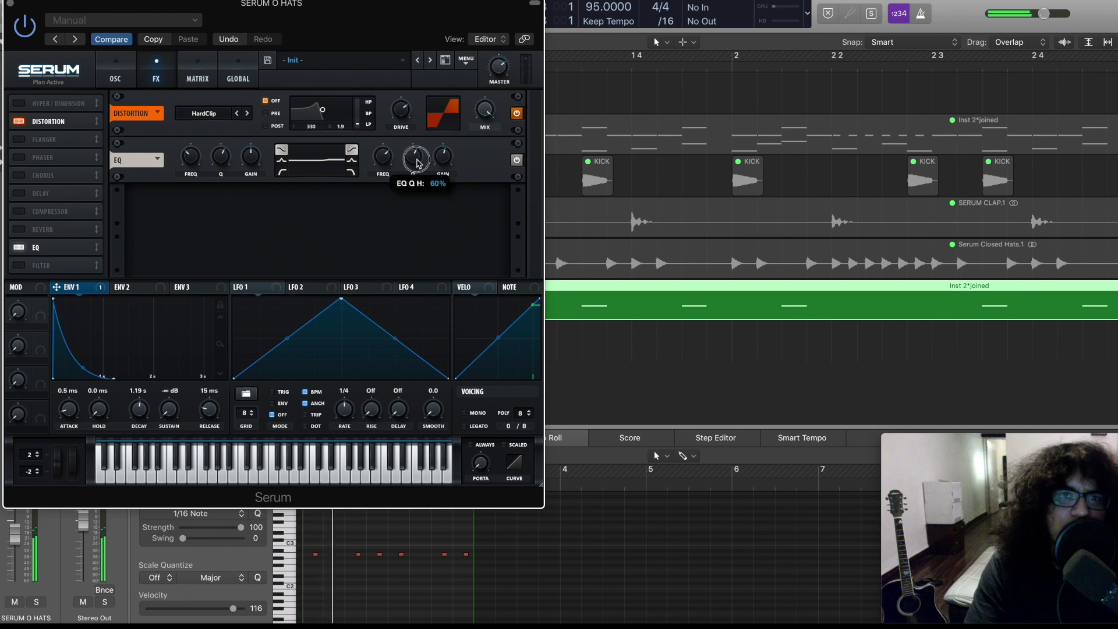
{"action": "mouse_move", "coordinate": [381, 166]}
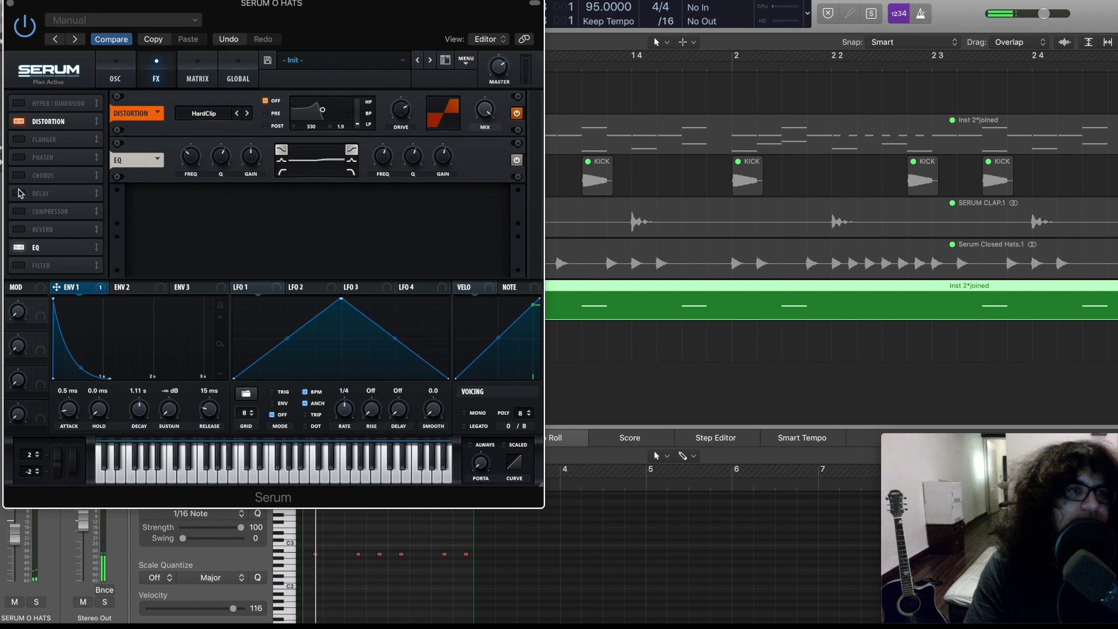
Step: Add a Plate reverb, shape its pre-delay, damp and width, and set its mix to about 8%
{"action": "left_click", "coordinate": [19, 229]}
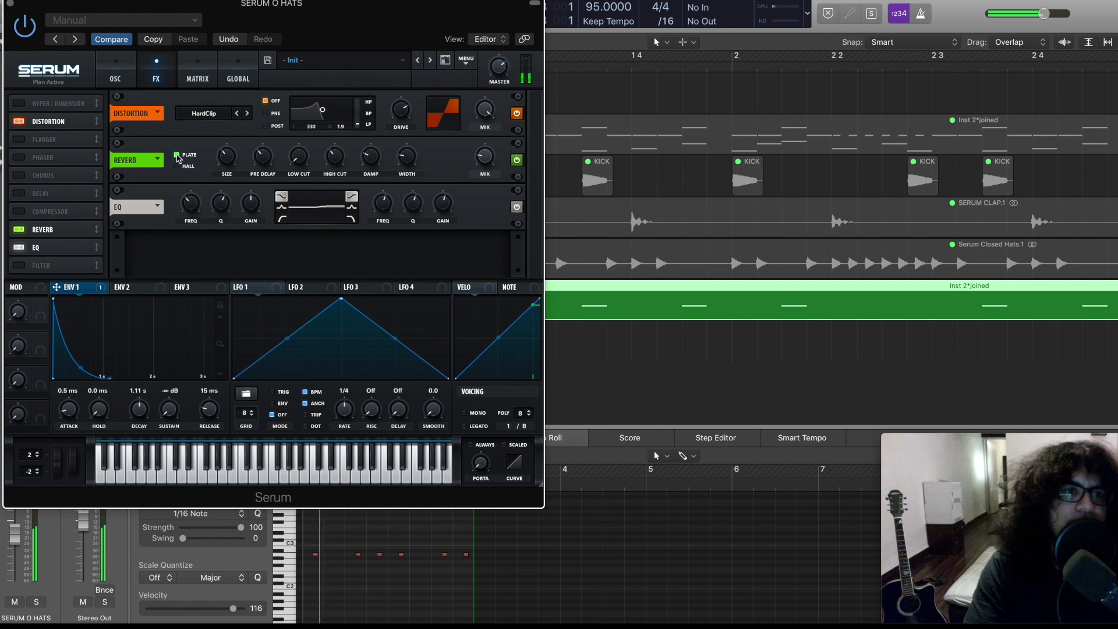
{"action": "mouse_move", "coordinate": [490, 162]}
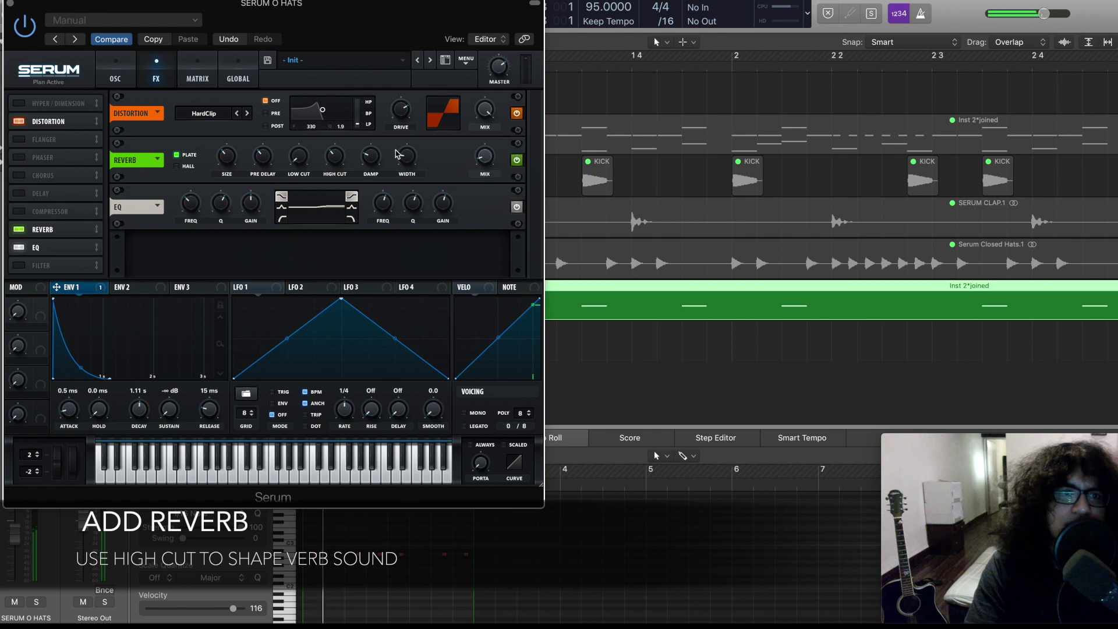
{"action": "mouse_move", "coordinate": [267, 160]}
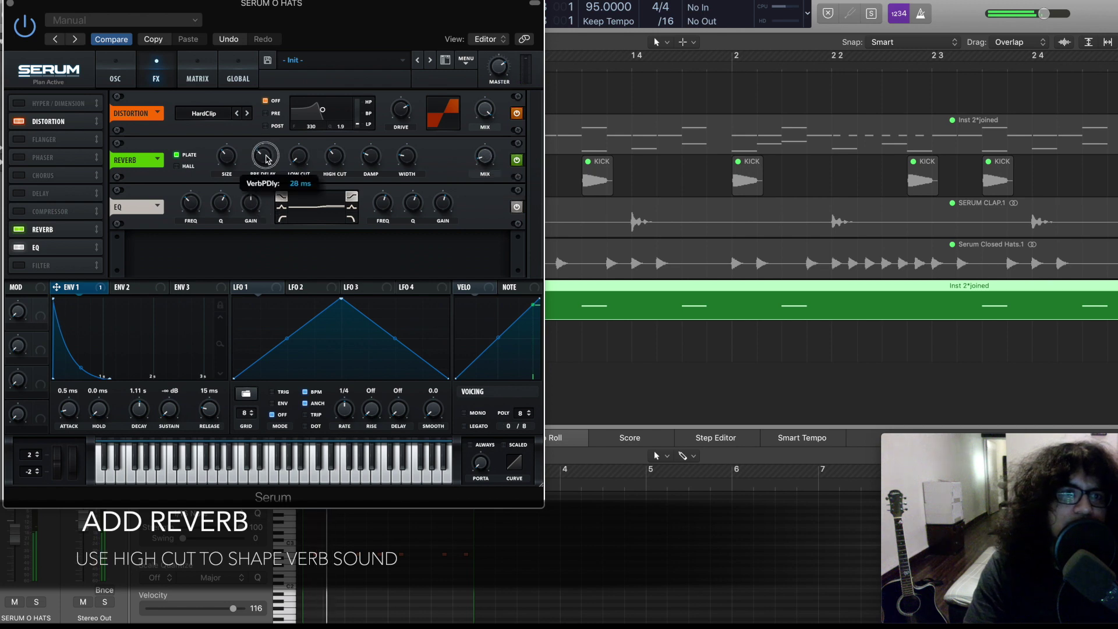
{"action": "mouse_move", "coordinate": [267, 152]}
{"action": "left_mouse_down"}
{"action": "mouse_move", "coordinate": [271, 144]}
{"action": "mouse_move", "coordinate": [269, 153]}
{"action": "left_mouse_up"}
{"action": "left_click_drag", "start_coordinate": [371, 156], "coordinate": [355, 125]}
{"action": "left_click_drag", "start_coordinate": [410, 155], "coordinate": [410, 162]}
{"action": "left_click_drag", "start_coordinate": [480, 161], "coordinate": [480, 164]}
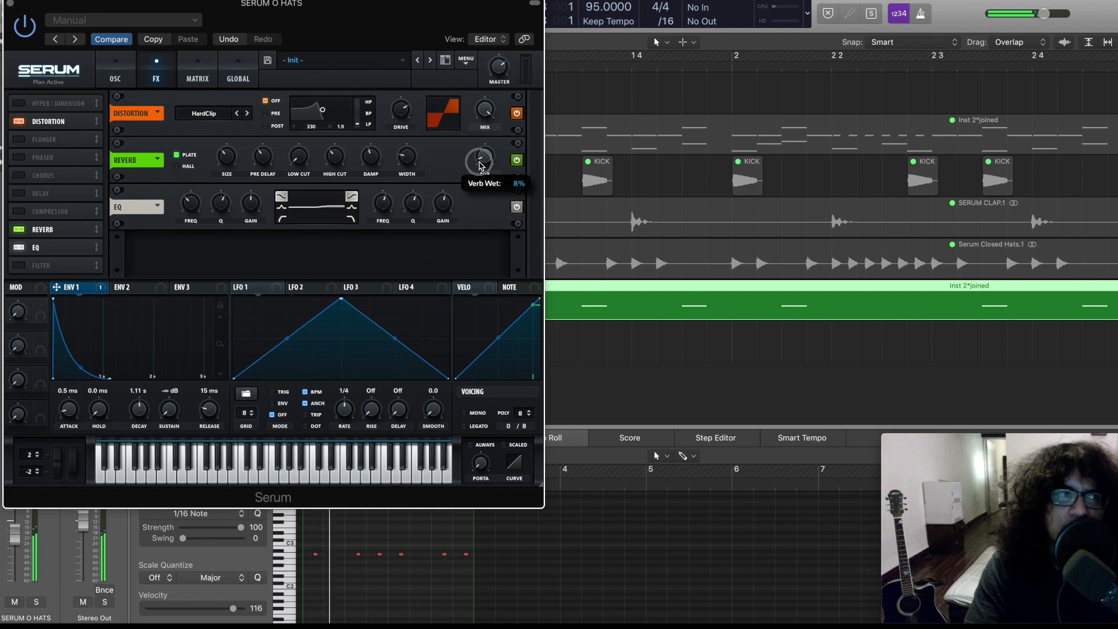
{"action": "left_click_drag", "start_coordinate": [480, 165], "coordinate": [481, 165]}
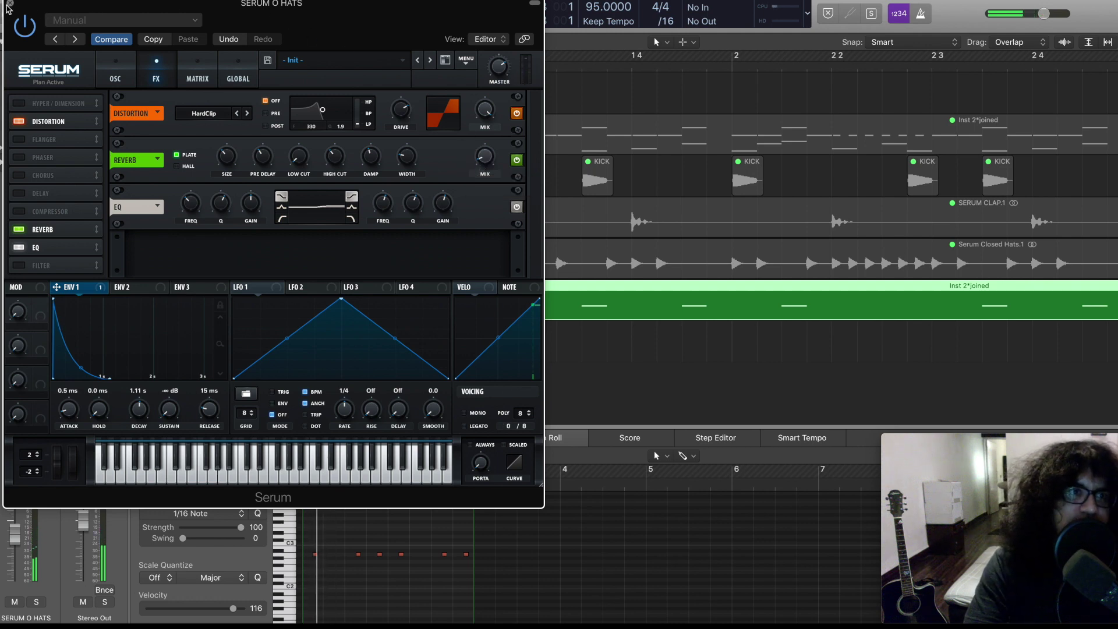
{"action": "left_click", "coordinate": [10, 4]}
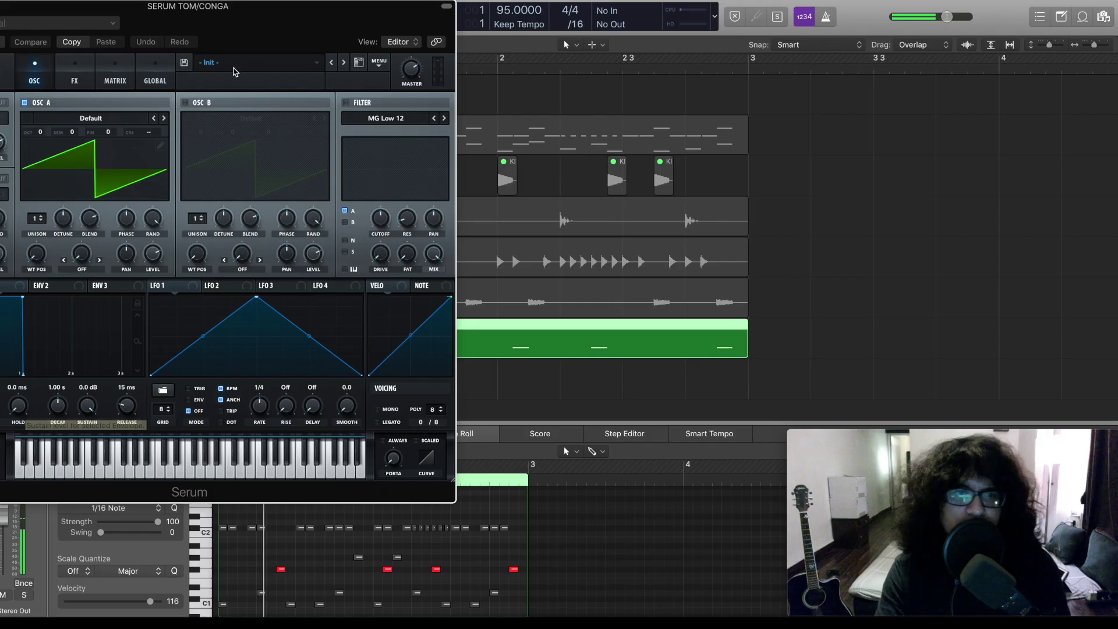
Step: Load the Analog_BD_Sin wavetable into oscillator A of the SERUM TOM/CONGA patch
{"action": "left_click_drag", "start_coordinate": [227, 19], "coordinate": [482, 40]}
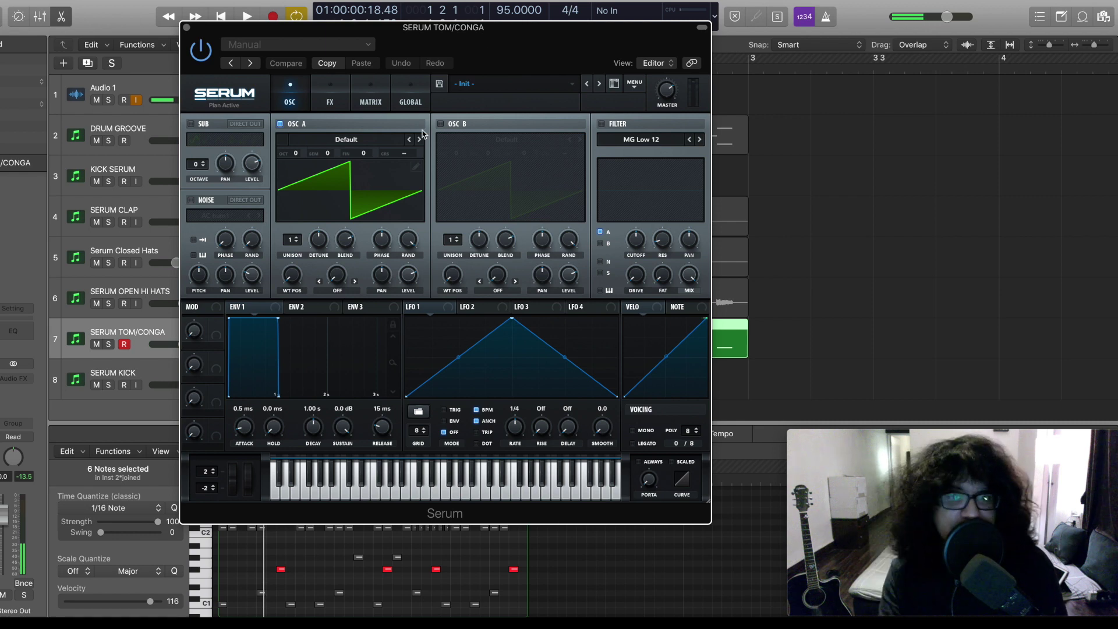
{"action": "left_click", "coordinate": [371, 139]}
{"action": "mouse_move", "coordinate": [379, 153]}
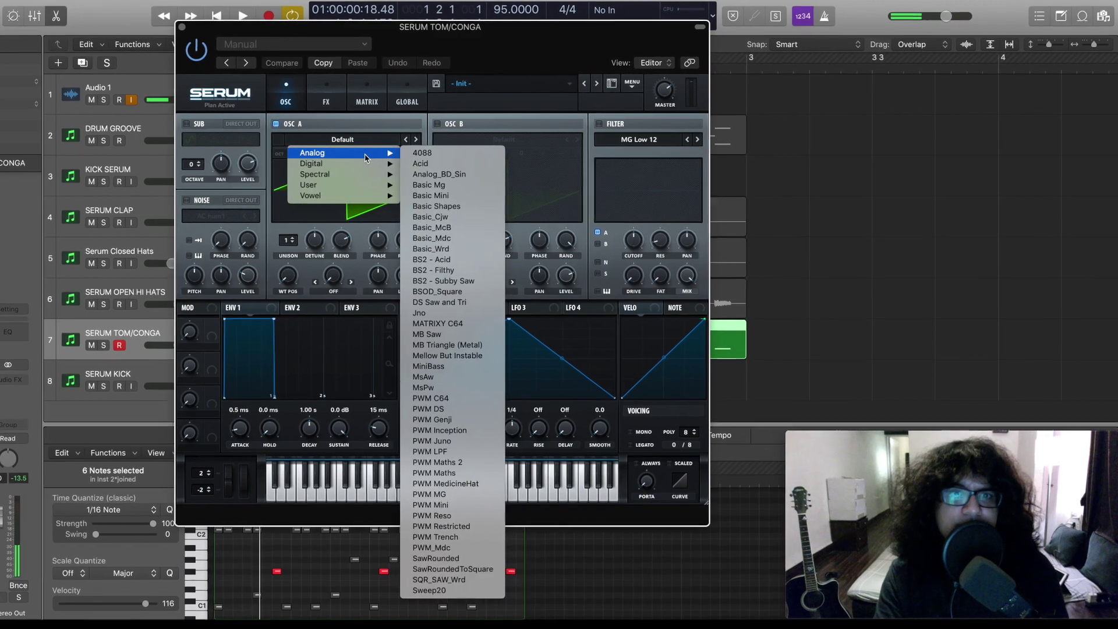
{"action": "left_click", "coordinate": [454, 174]}
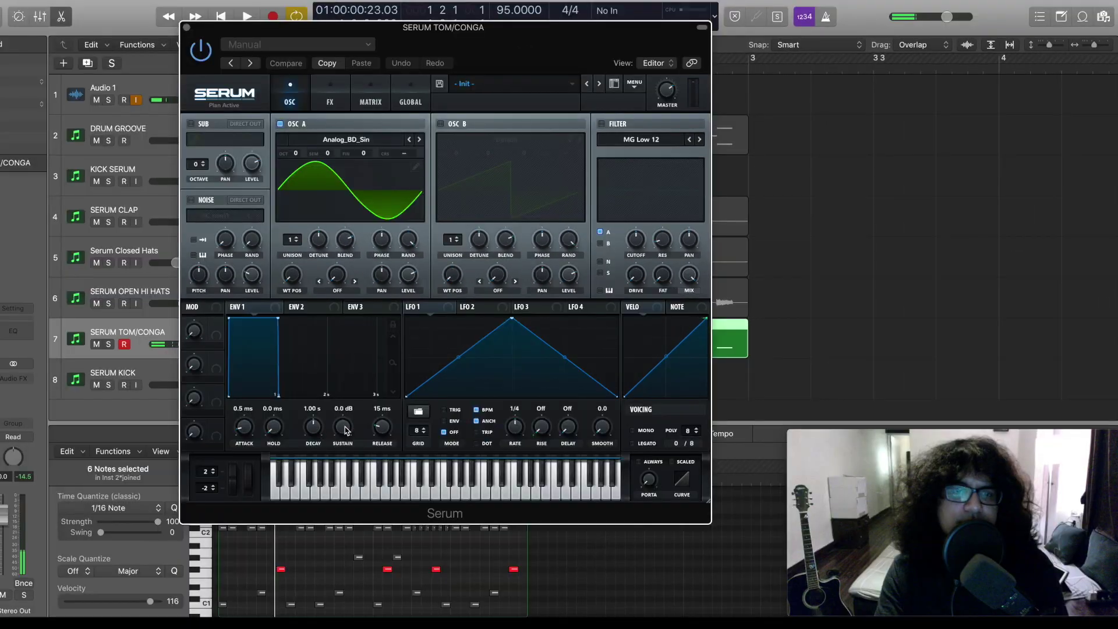
Step: Shape Env 1 of the tom/conga with sustain at -∞ dB and decay at 487 ms, checking it in playback
{"action": "left_click_drag", "start_coordinate": [346, 430], "coordinate": [339, 498]}
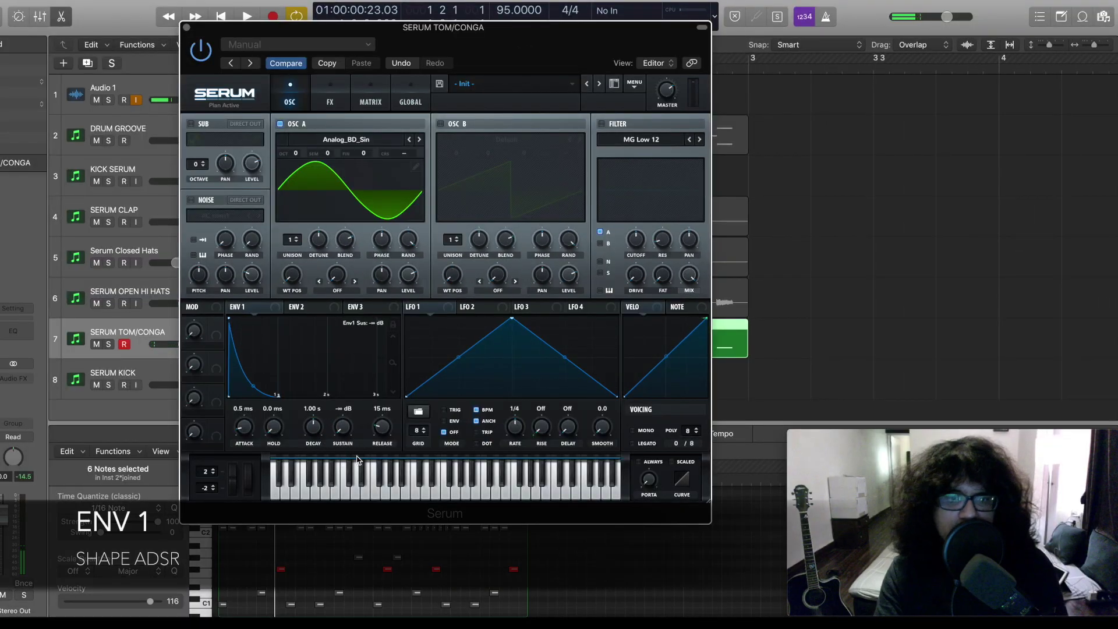
{"action": "key", "text": "space"}
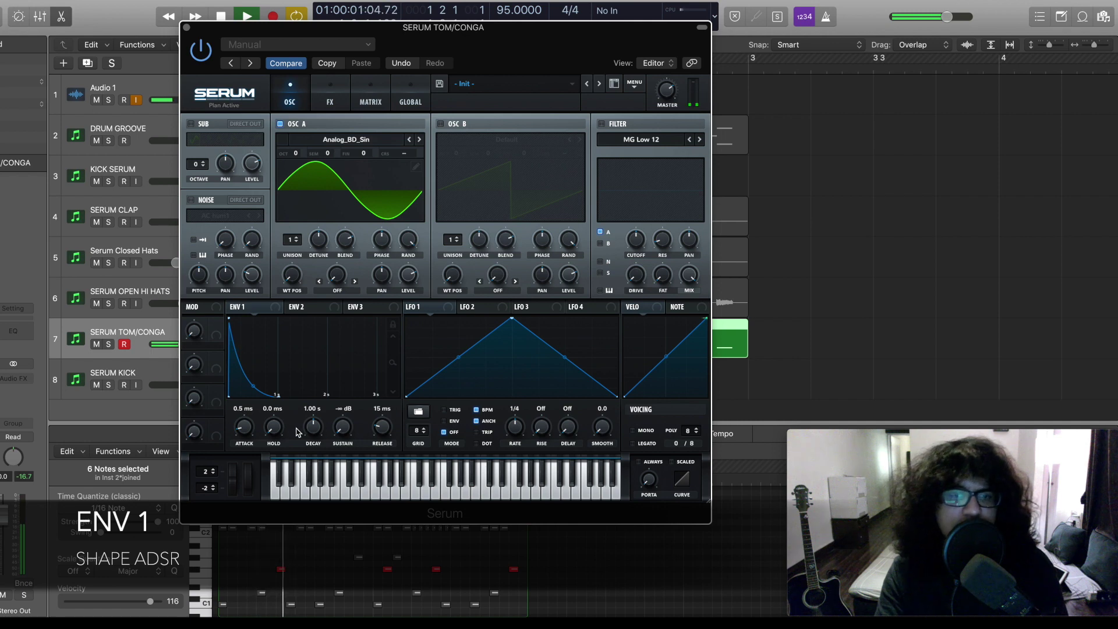
{"action": "mouse_move", "coordinate": [309, 429]}
{"action": "left_mouse_down"}
{"action": "mouse_move", "coordinate": [308, 445]}
{"action": "mouse_move", "coordinate": [298, 438]}
{"action": "left_mouse_up"}
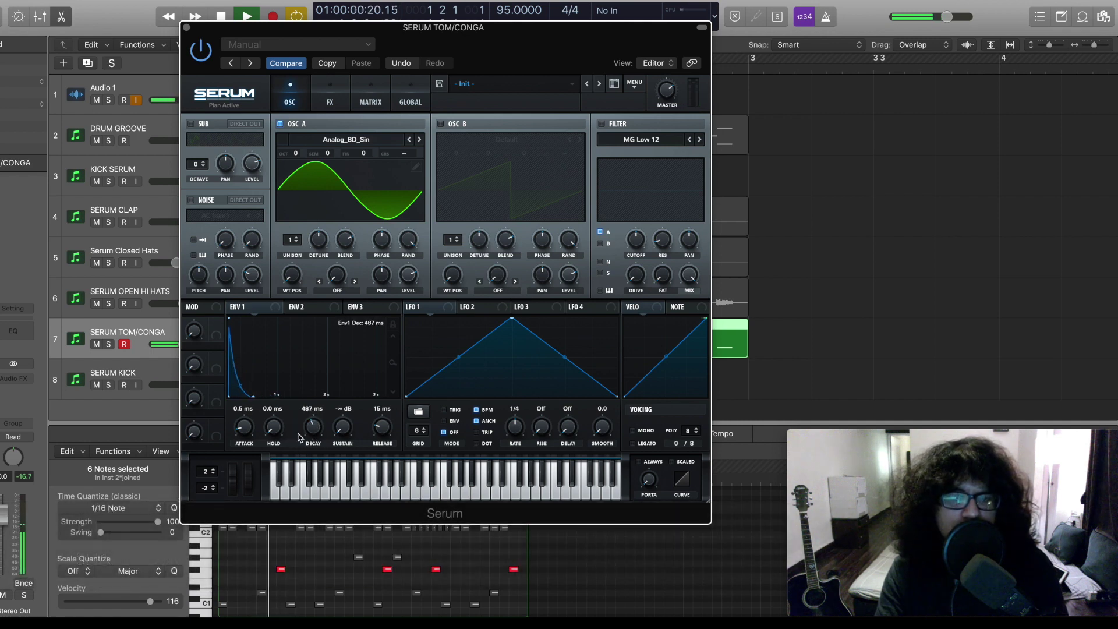
{"action": "key", "text": "space"}
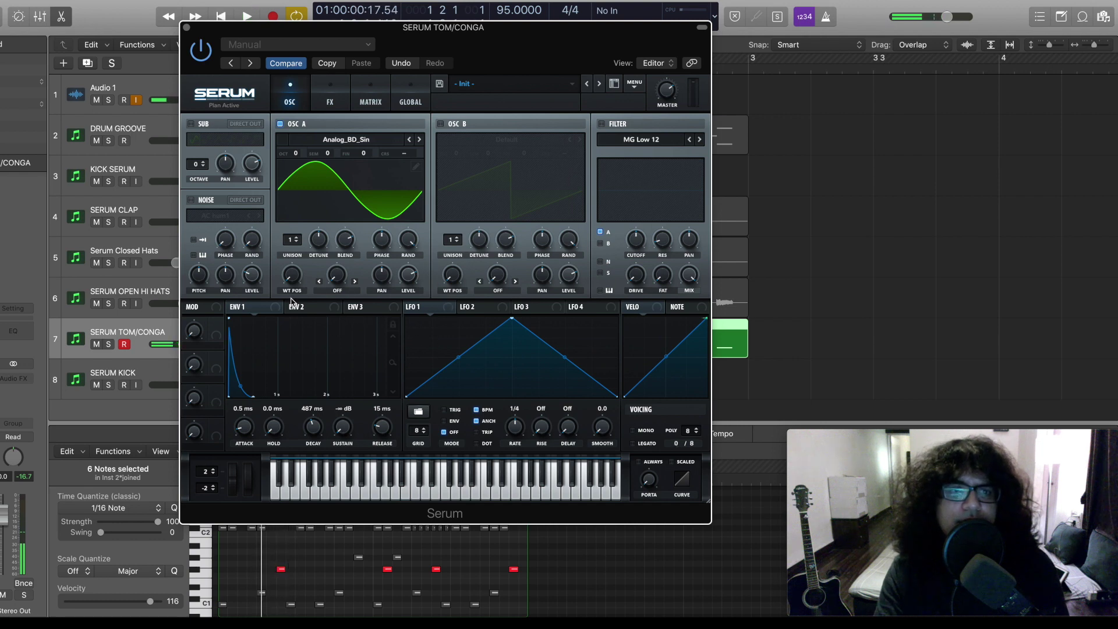
Step: Assign Env 1 to the level of oscillator A and reduce the oscillator's base level to 0%
{"action": "left_click_drag", "start_coordinate": [249, 314], "coordinate": [401, 221]}
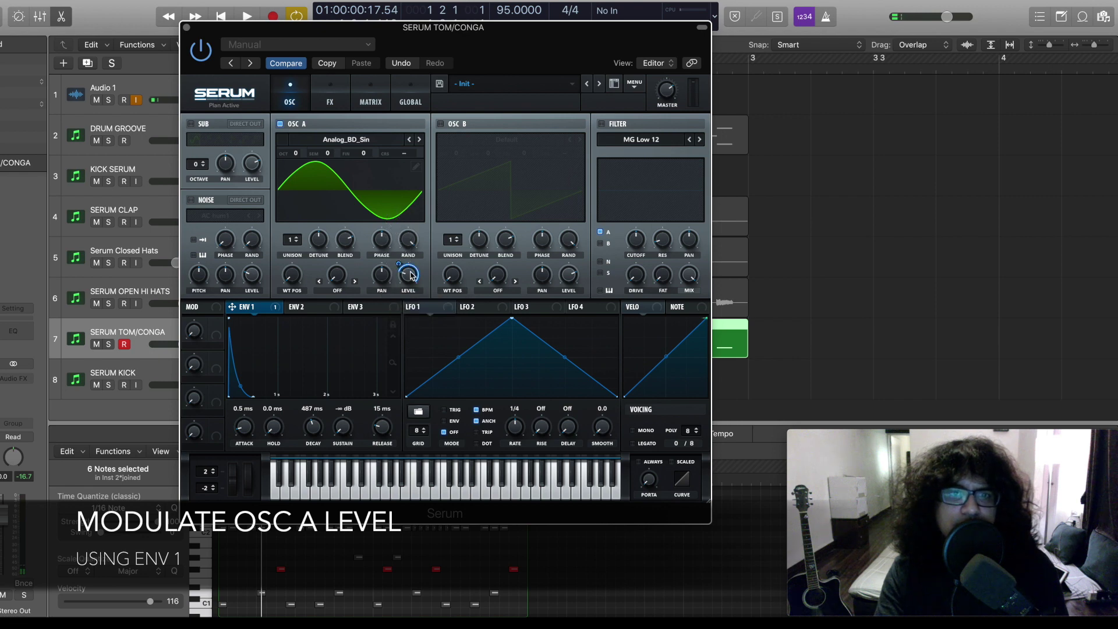
{"action": "key", "text": "space"}
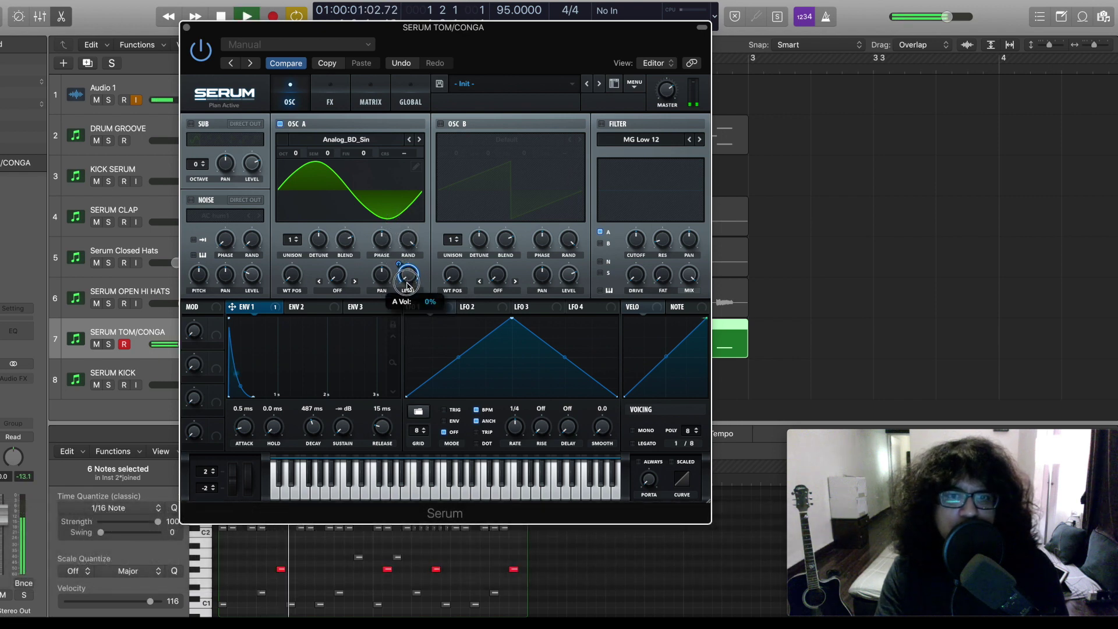
{"action": "mouse_move", "coordinate": [400, 265]}
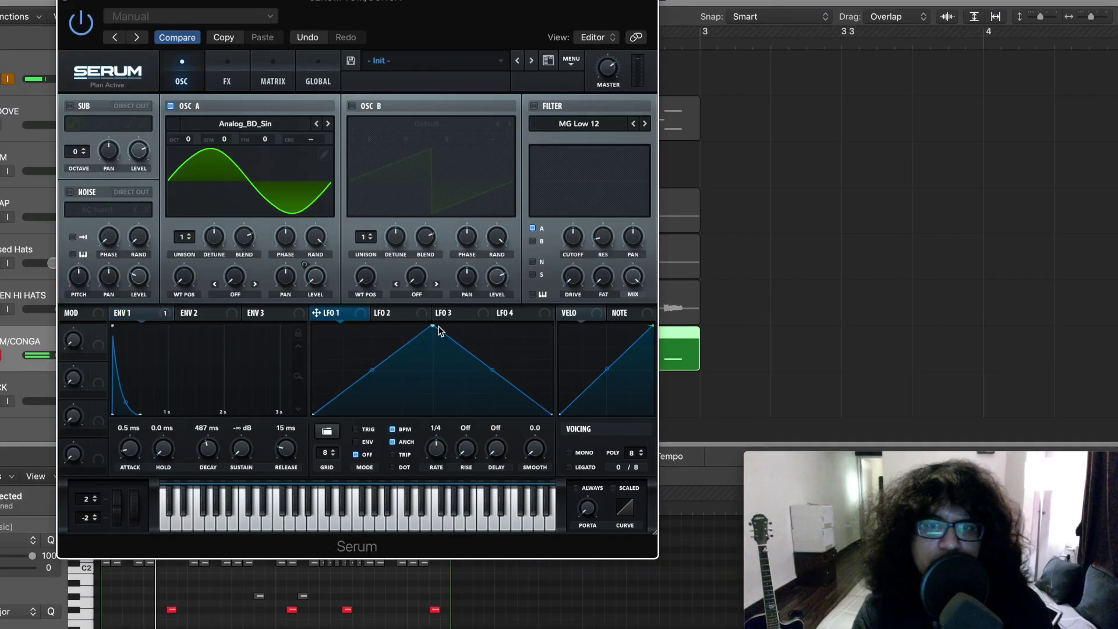
Step: Reshape LFO 1 into a steep falling curve and modulate oscillator A's coarse pitch with it, adjusting the amount
{"action": "left_click_drag", "start_coordinate": [433, 327], "coordinate": [211, 321]}
{"action": "left_click_drag", "start_coordinate": [432, 370], "coordinate": [363, 416]}
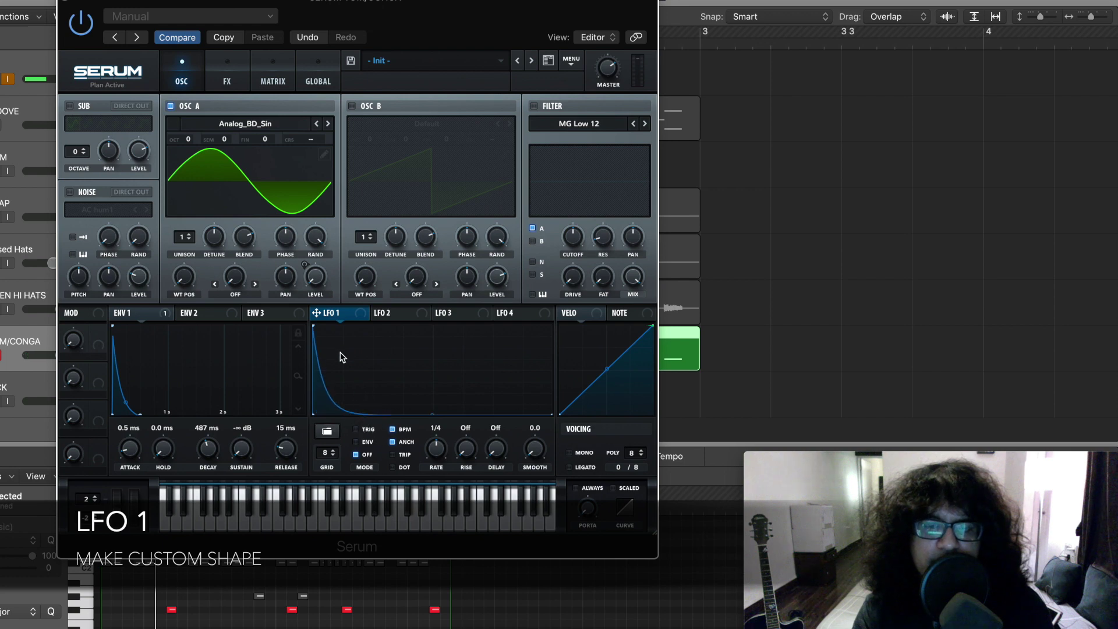
{"action": "left_click_drag", "start_coordinate": [316, 315], "coordinate": [309, 144]}
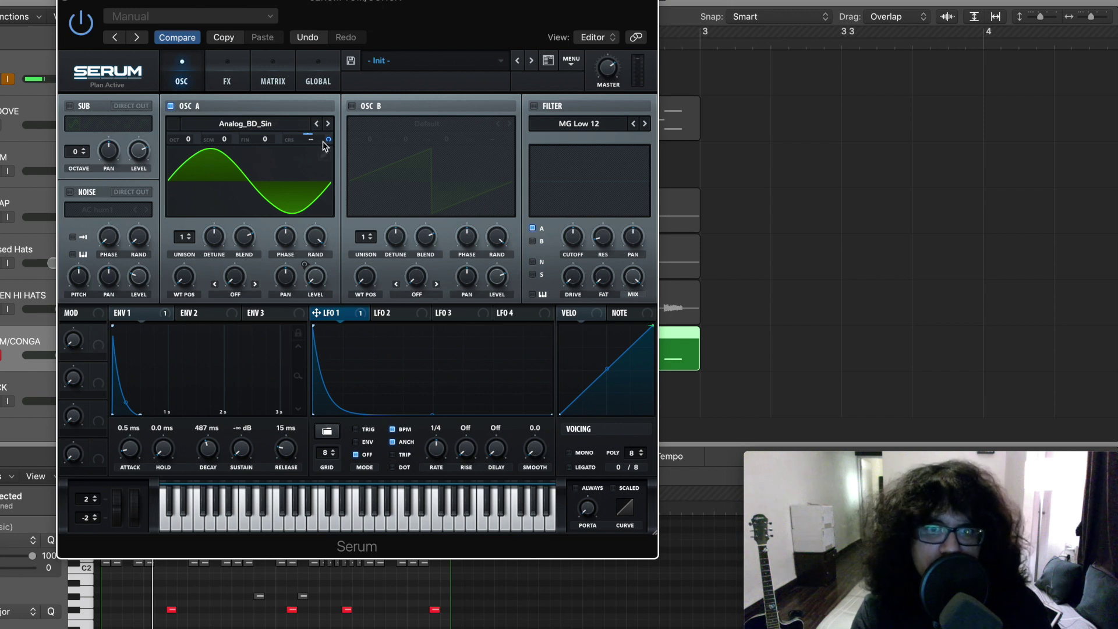
{"action": "left_click", "coordinate": [330, 140]}
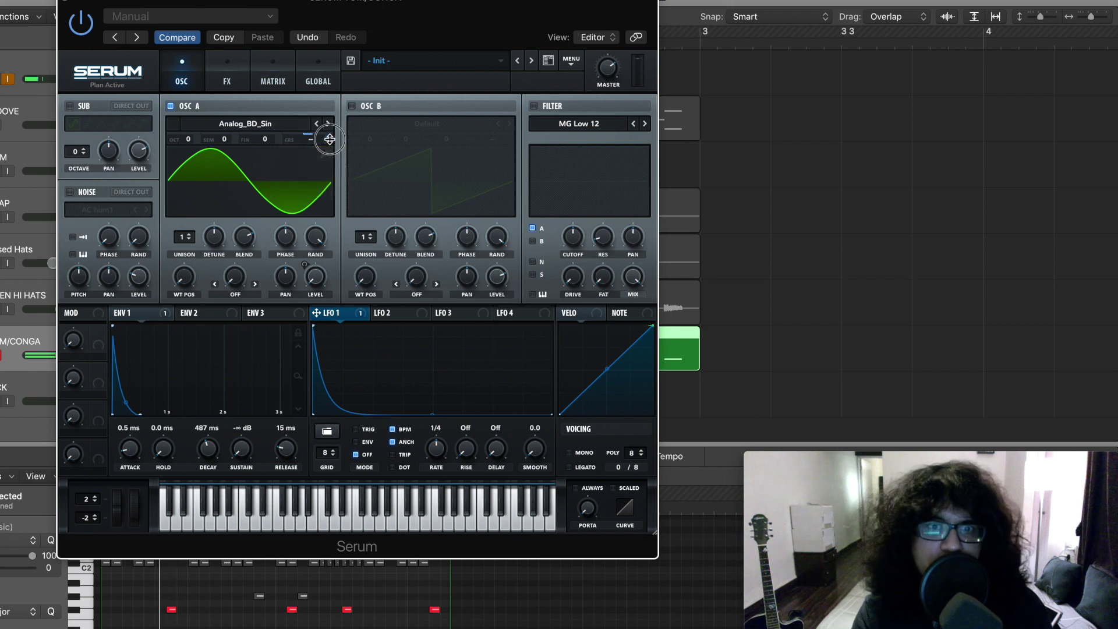
{"action": "mouse_move", "coordinate": [330, 139]}
{"action": "left_mouse_down"}
{"action": "mouse_move", "coordinate": [330, 169]}
{"action": "mouse_move", "coordinate": [330, 93]}
{"action": "mouse_move", "coordinate": [329, 156]}
{"action": "left_mouse_up"}
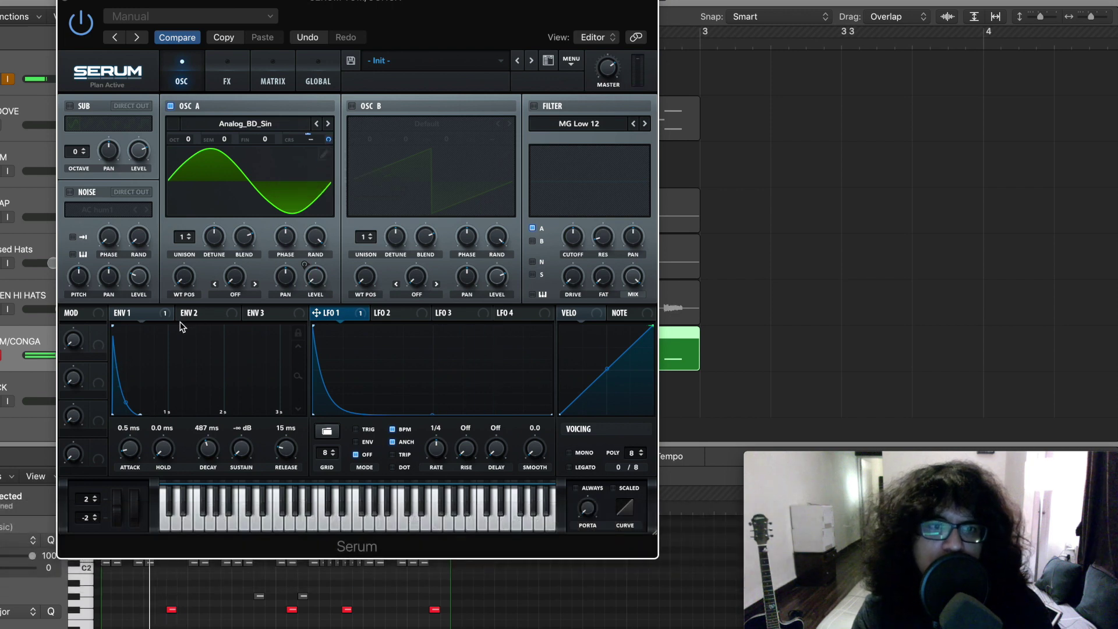
Step: Raise oscillator A's octave to +1 and assign LFO 1 to modulate it
{"action": "left_click_drag", "start_coordinate": [190, 146], "coordinate": [191, 131]}
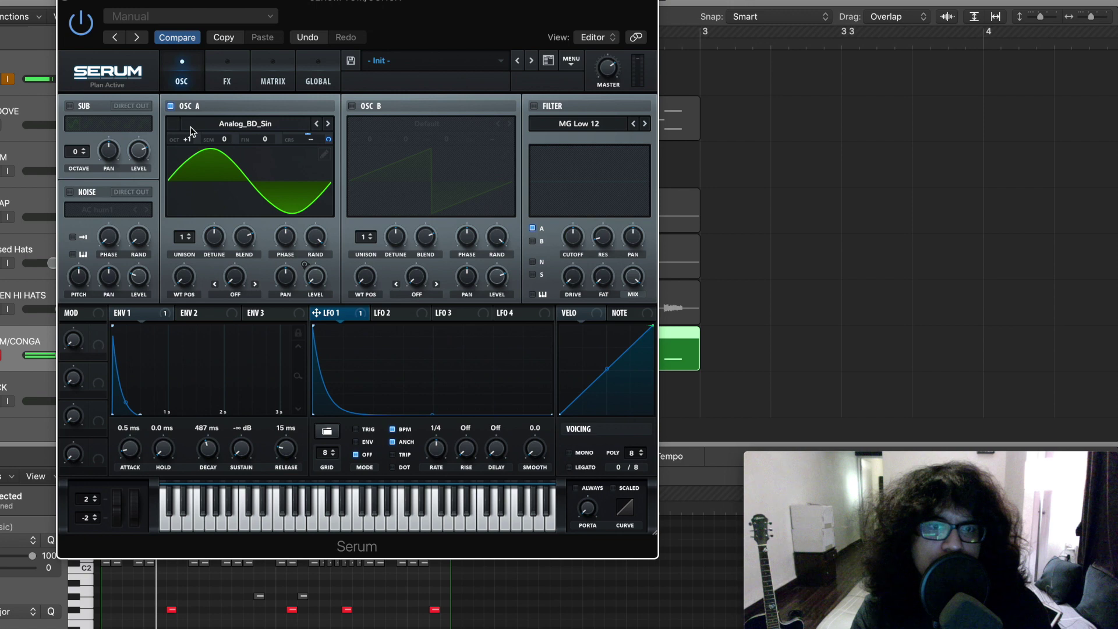
{"action": "left_click_drag", "start_coordinate": [363, 318], "coordinate": [193, 146]}
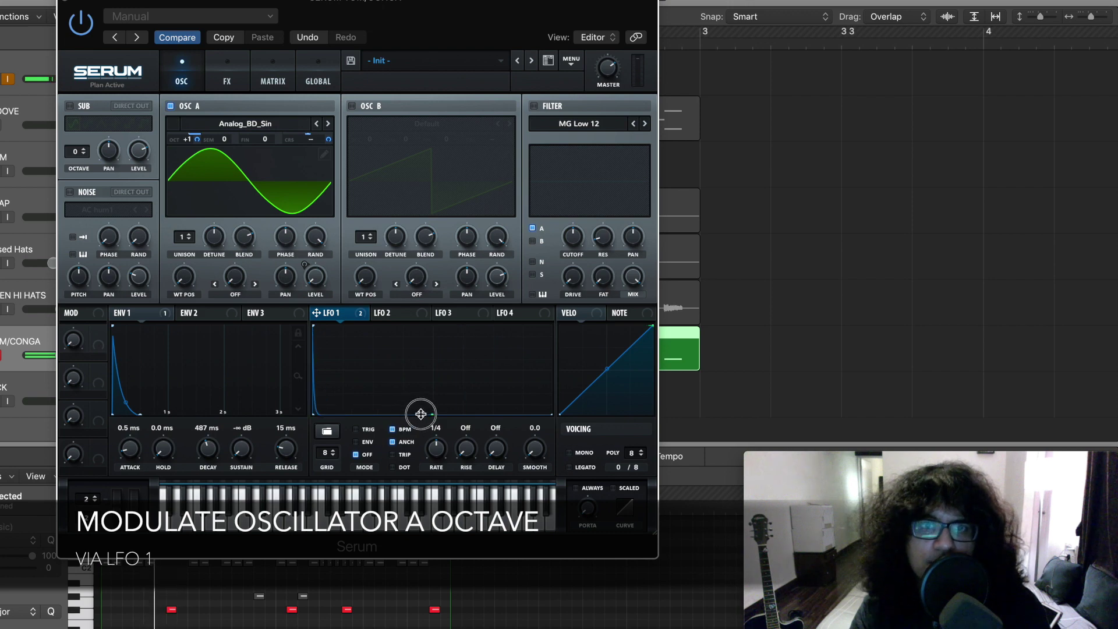
Step: Fine-tune LFO 1's modulation amounts on oscillator A's octave and coarse pitch, and shorten Env 1's decay to 268 ms
{"action": "mouse_move", "coordinate": [331, 139]}
{"action": "left_mouse_down"}
{"action": "mouse_move", "coordinate": [328, 155]}
{"action": "mouse_move", "coordinate": [328, 141]}
{"action": "left_mouse_up"}
{"action": "left_click_drag", "start_coordinate": [197, 140], "coordinate": [193, 186]}
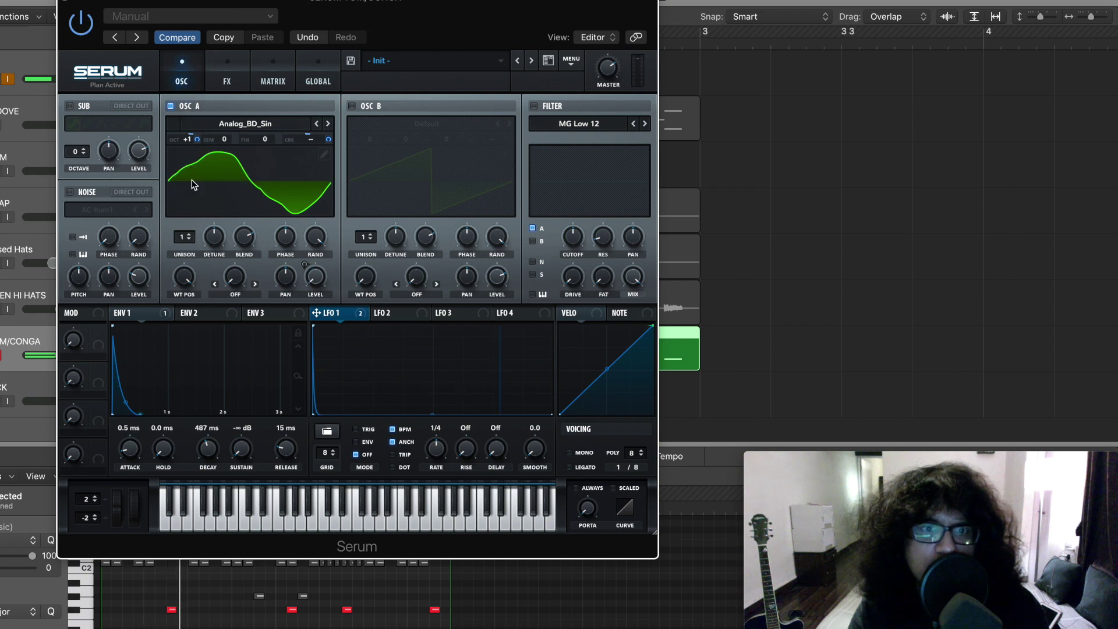
{"action": "mouse_move", "coordinate": [224, 140]}
{"action": "left_mouse_down"}
{"action": "mouse_move", "coordinate": [227, 152]}
{"action": "mouse_move", "coordinate": [228, 138]}
{"action": "left_mouse_up"}
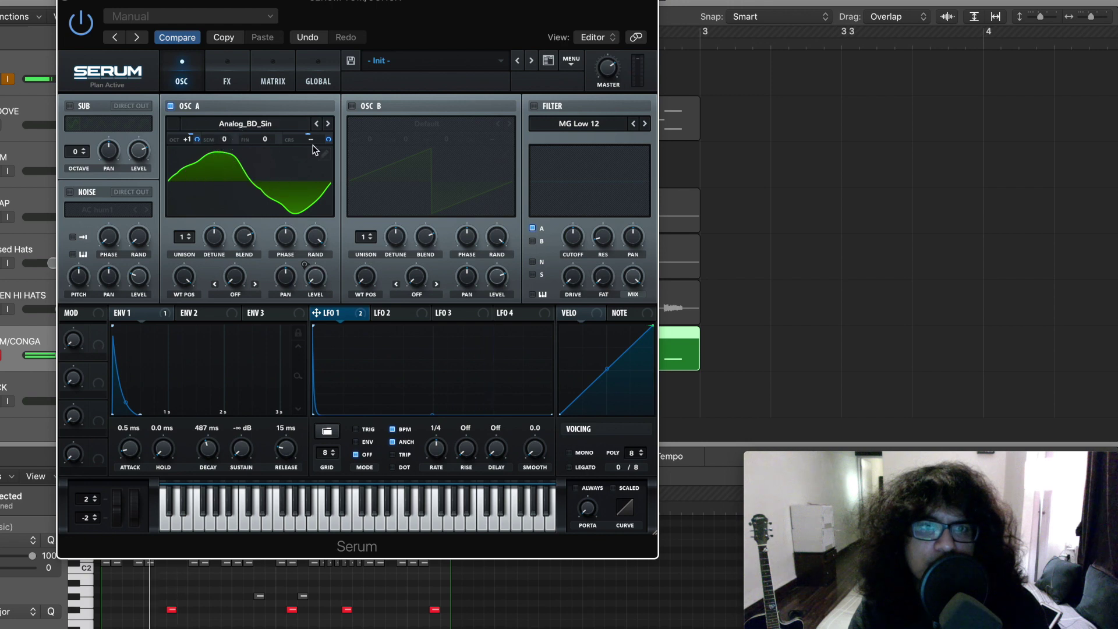
{"action": "left_click_drag", "start_coordinate": [330, 140], "coordinate": [328, 145]}
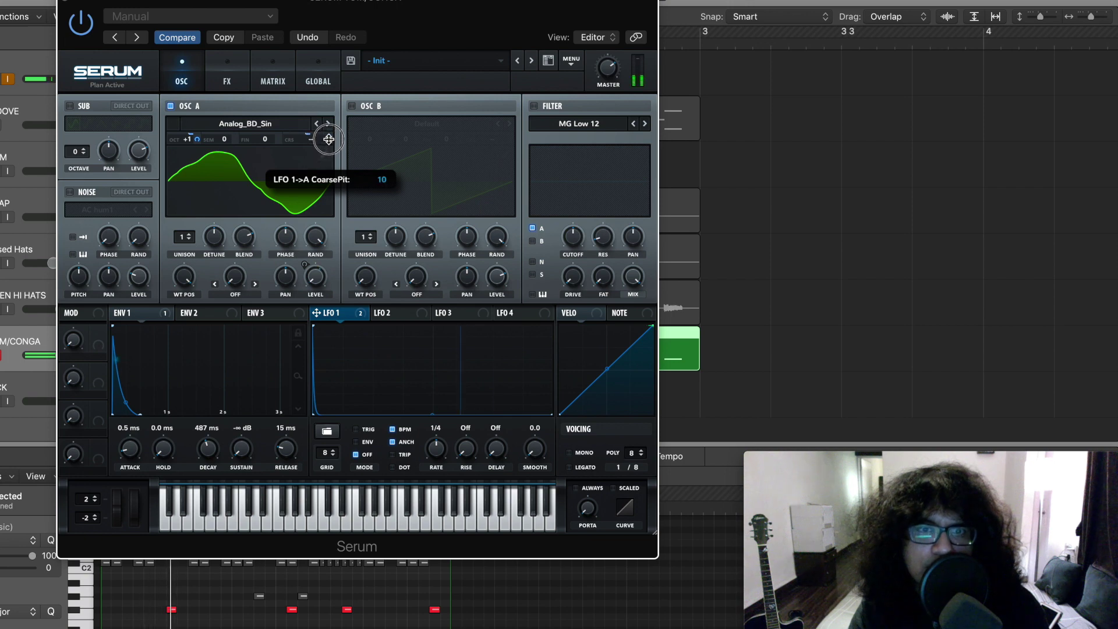
{"action": "left_click_drag", "start_coordinate": [329, 140], "coordinate": [329, 139]}
{"action": "left_click_drag", "start_coordinate": [208, 448], "coordinate": [209, 461]}
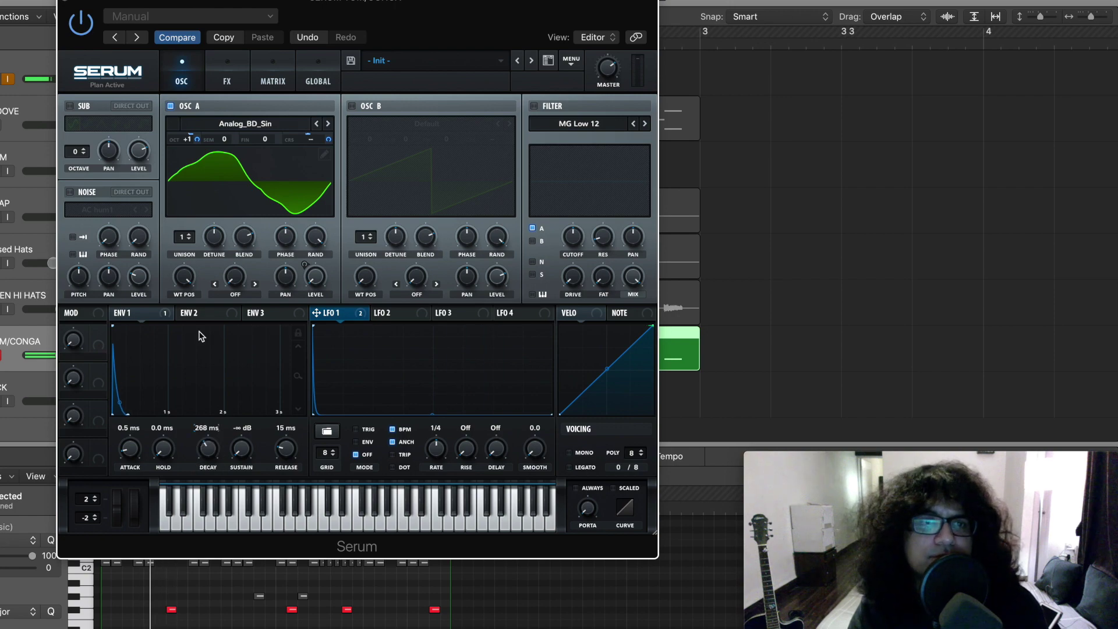
Step: Enable the noise generator on the tom/conga patch and load the Analog Flow noise from the SOR category
{"action": "left_click", "coordinate": [69, 192]}
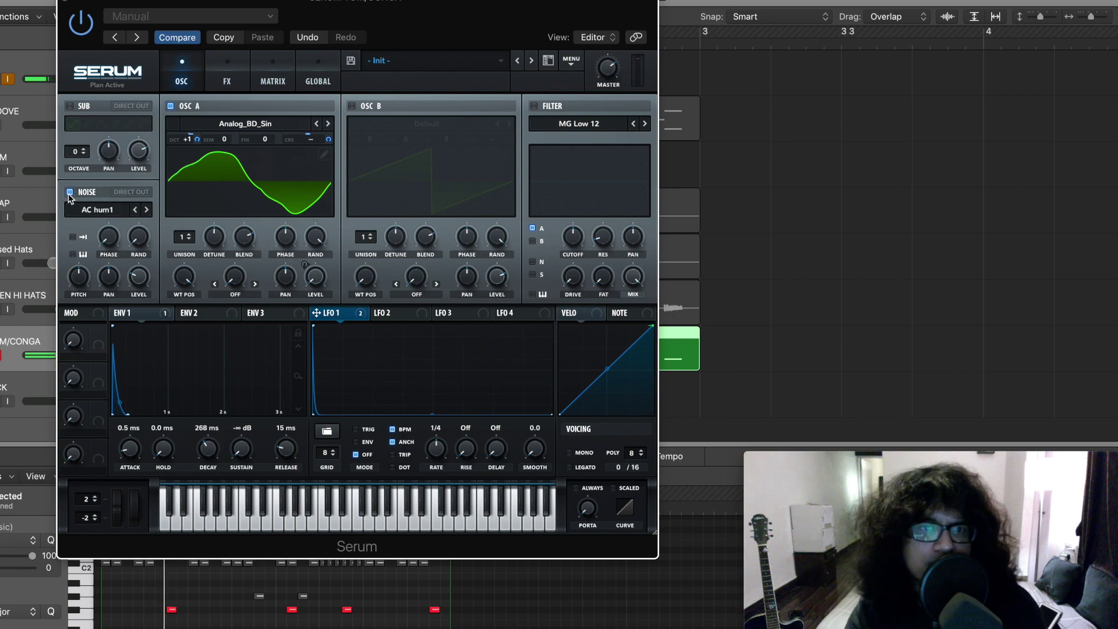
{"action": "left_click", "coordinate": [106, 208]}
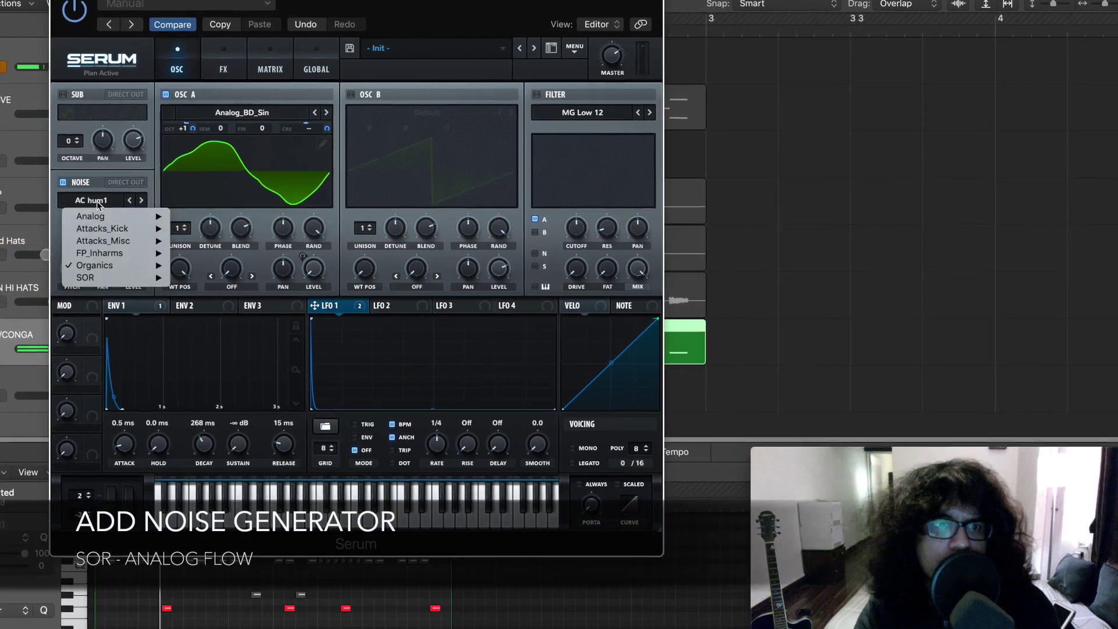
{"action": "mouse_move", "coordinate": [119, 261]}
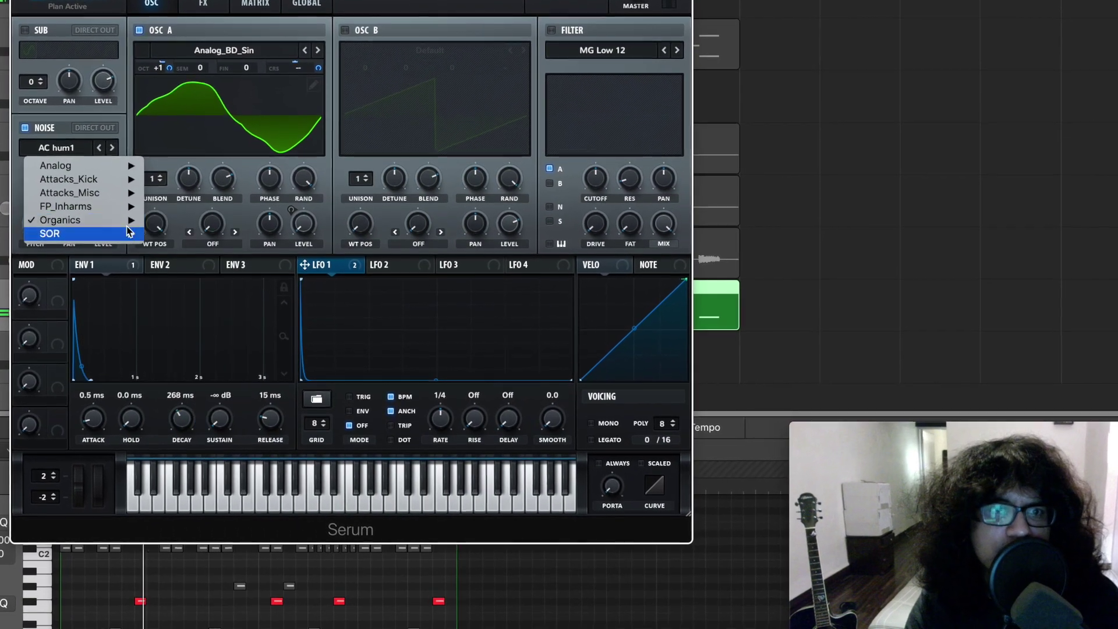
{"action": "mouse_move", "coordinate": [122, 245]}
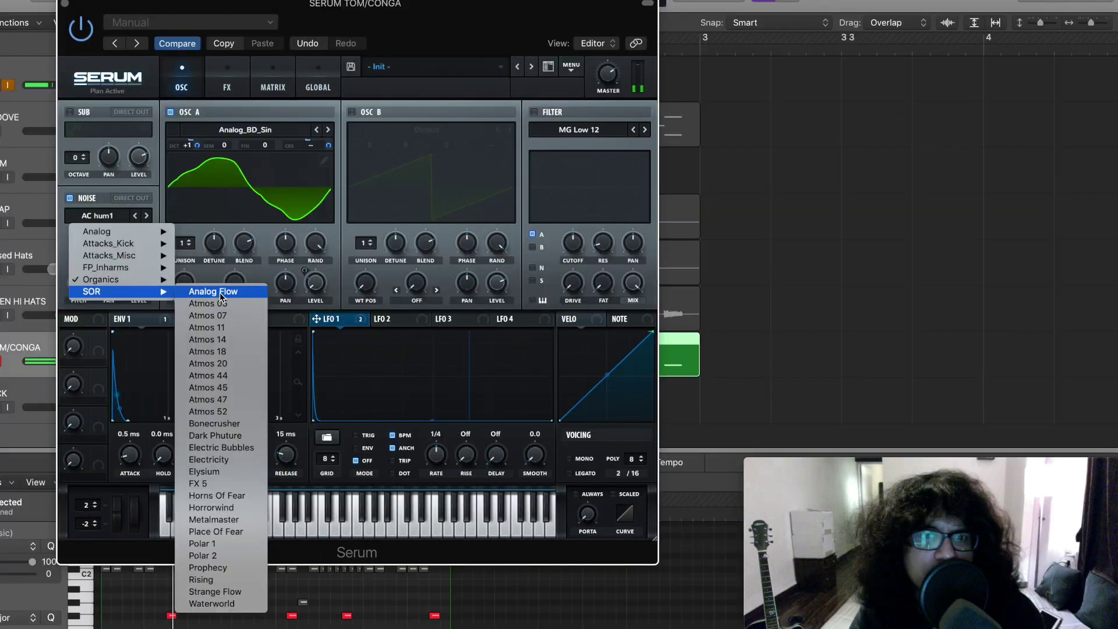
{"action": "left_click", "coordinate": [213, 292]}
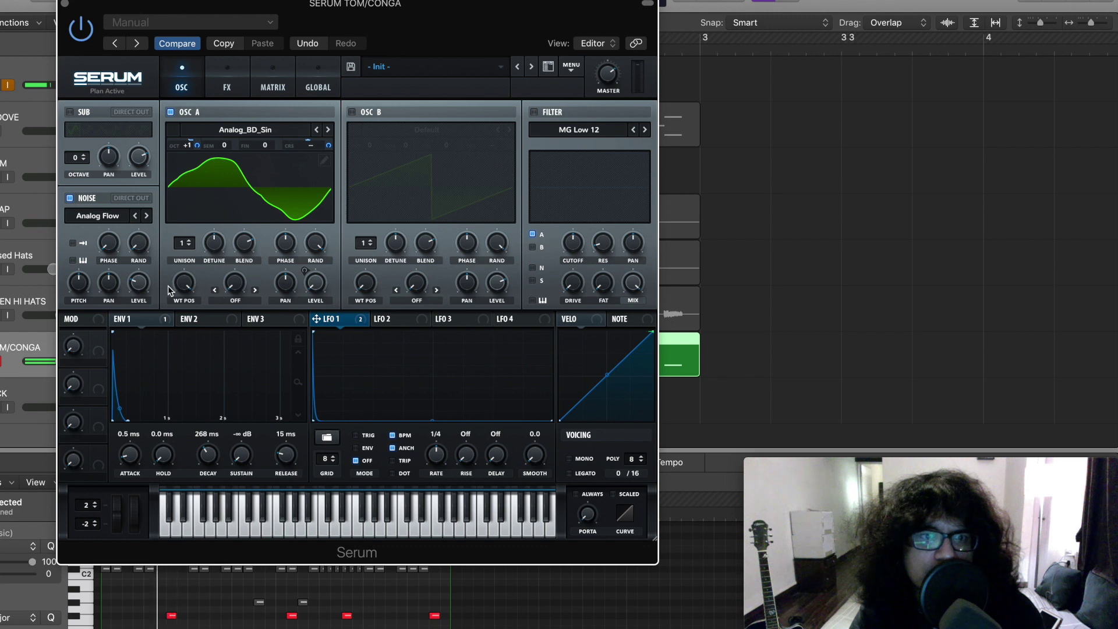
Step: Set the noise generator's pitch to 100% and, after trying it at full volume, its level to 20%
{"action": "left_click_drag", "start_coordinate": [140, 289], "coordinate": [162, 177]}
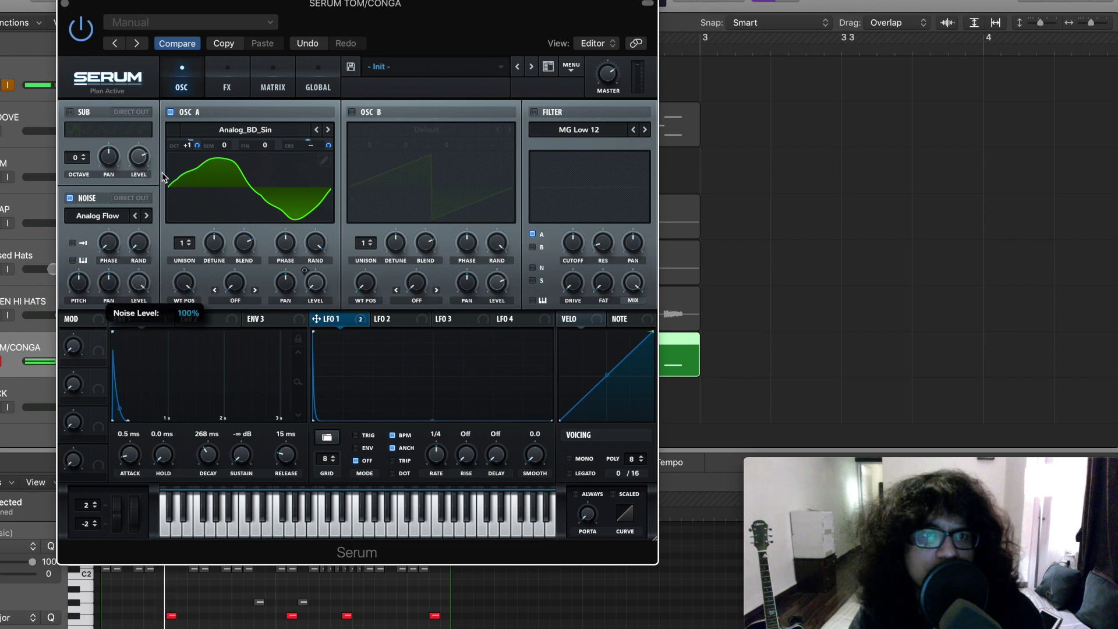
{"action": "left_click_drag", "start_coordinate": [88, 290], "coordinate": [95, 199]}
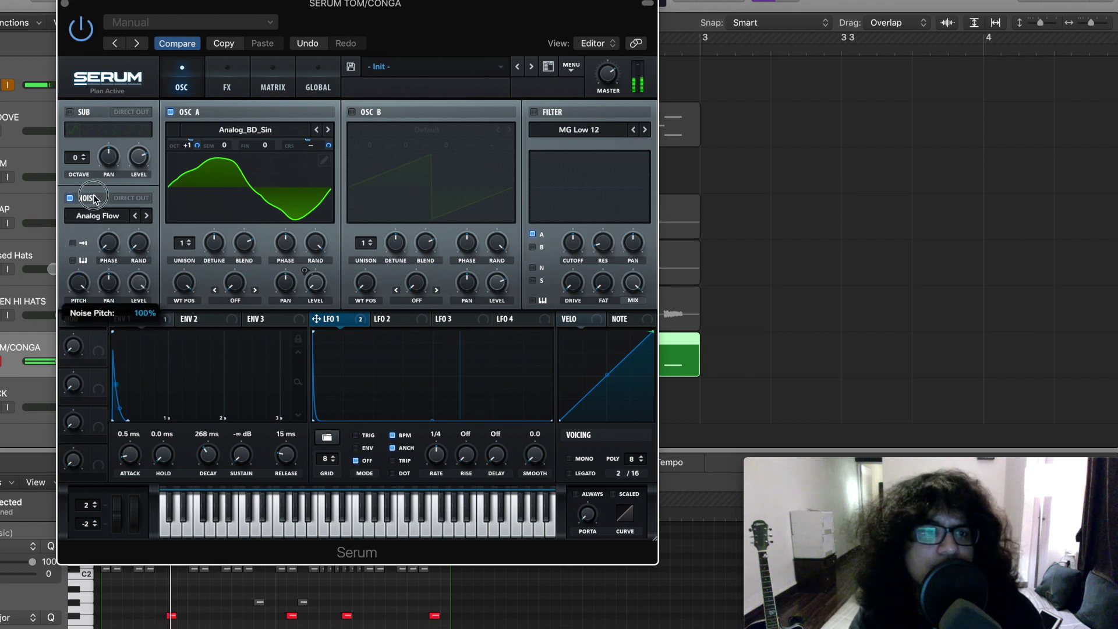
{"action": "left_click_drag", "start_coordinate": [141, 284], "coordinate": [136, 396]}
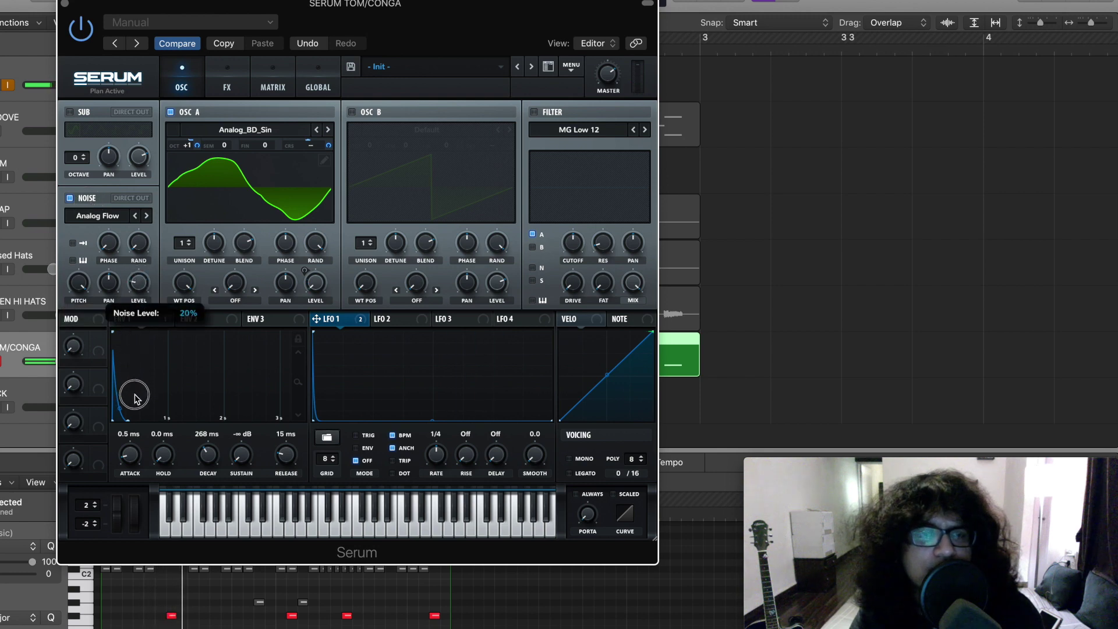
Step: Modulate the noise generator's pitch and level with Env 1, adjusting the amounts, and lengthen Env 1's decay to 404 ms
{"action": "left_click_drag", "start_coordinate": [165, 325], "coordinate": [79, 290]}
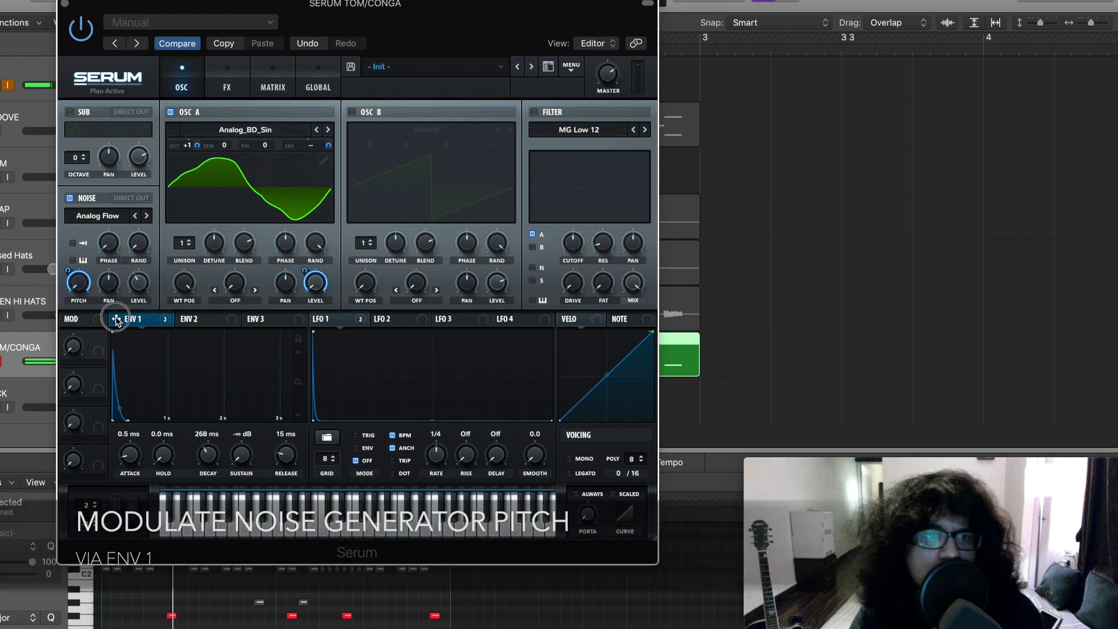
{"action": "left_click_drag", "start_coordinate": [117, 319], "coordinate": [135, 282]}
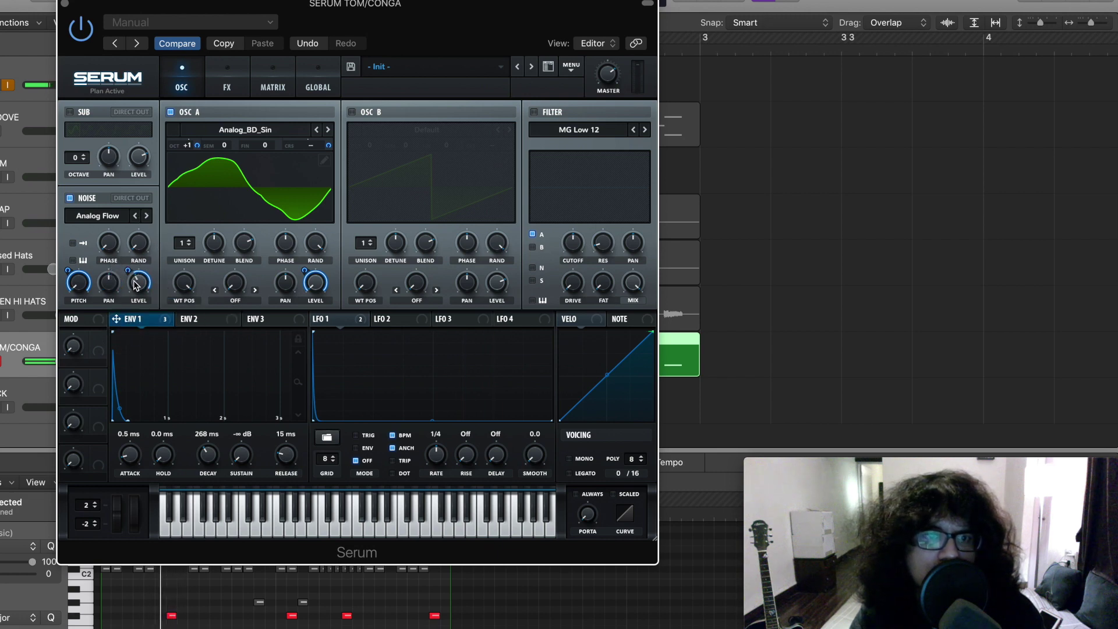
{"action": "left_click_drag", "start_coordinate": [125, 273], "coordinate": [125, 266]}
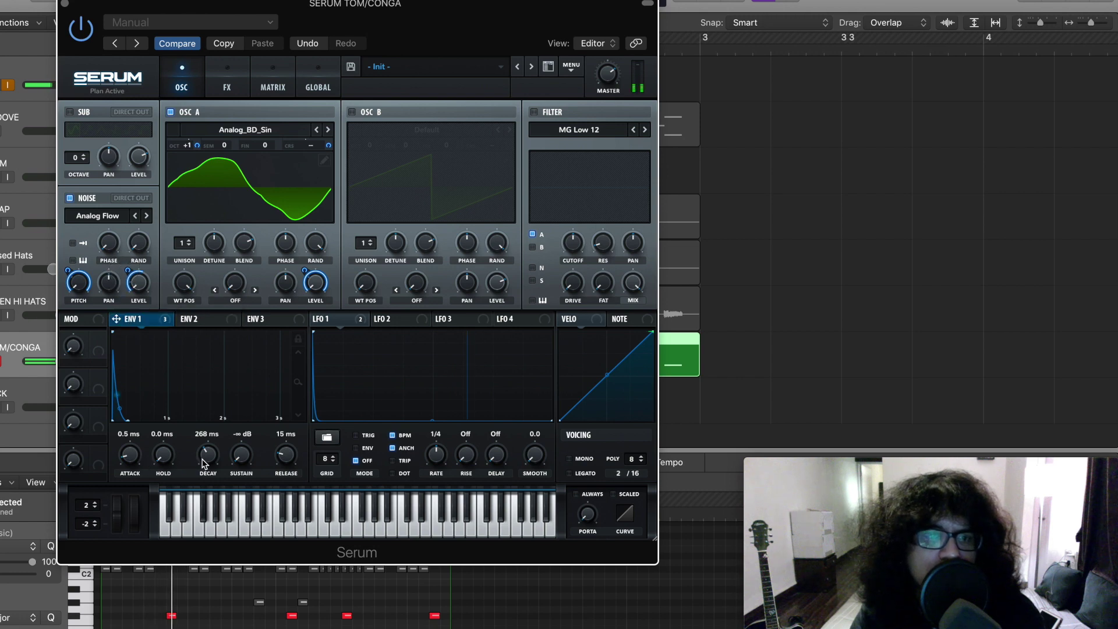
{"action": "left_click_drag", "start_coordinate": [200, 464], "coordinate": [204, 456]}
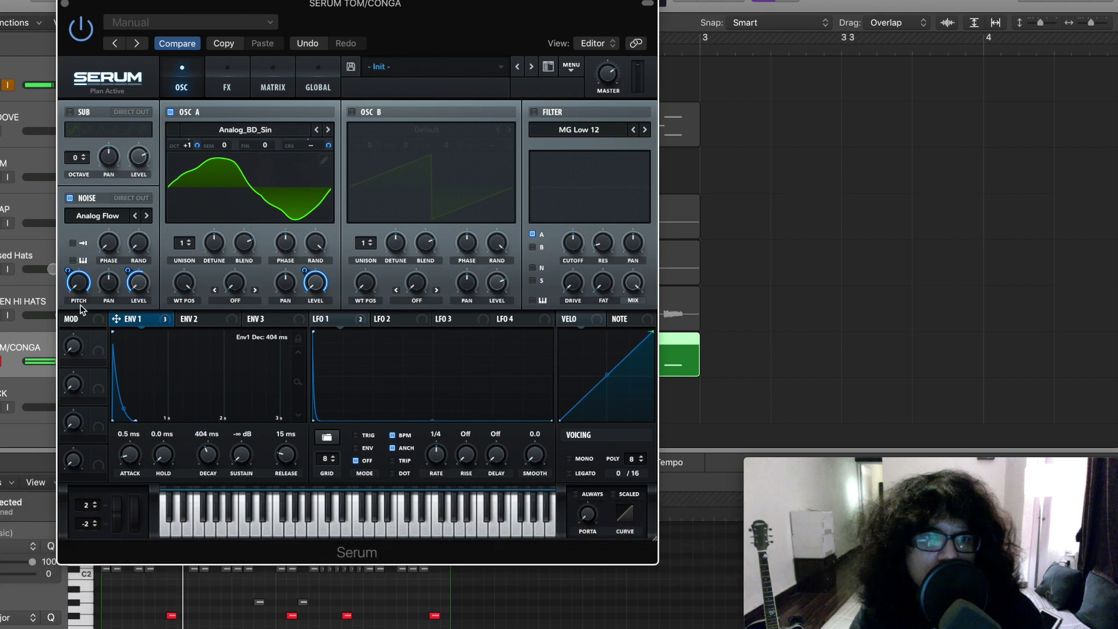
{"action": "left_click_drag", "start_coordinate": [65, 289], "coordinate": [65, 282]}
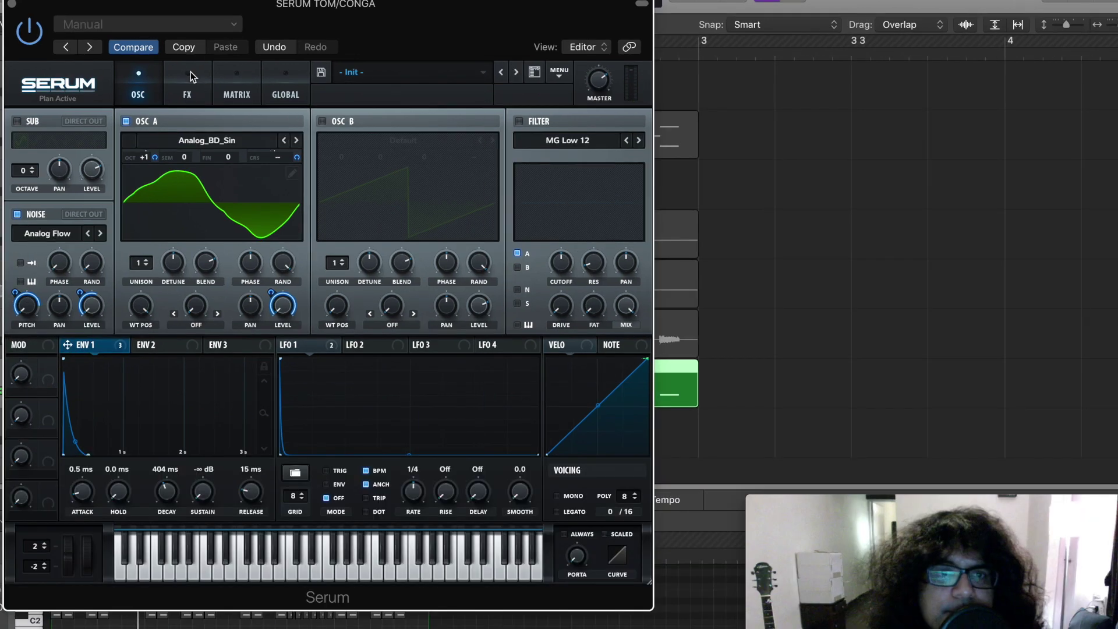
Step: Add a compressor effect to the tom/conga patch and adjust its attack, release and gain by ear
{"action": "left_click", "coordinate": [230, 66]}
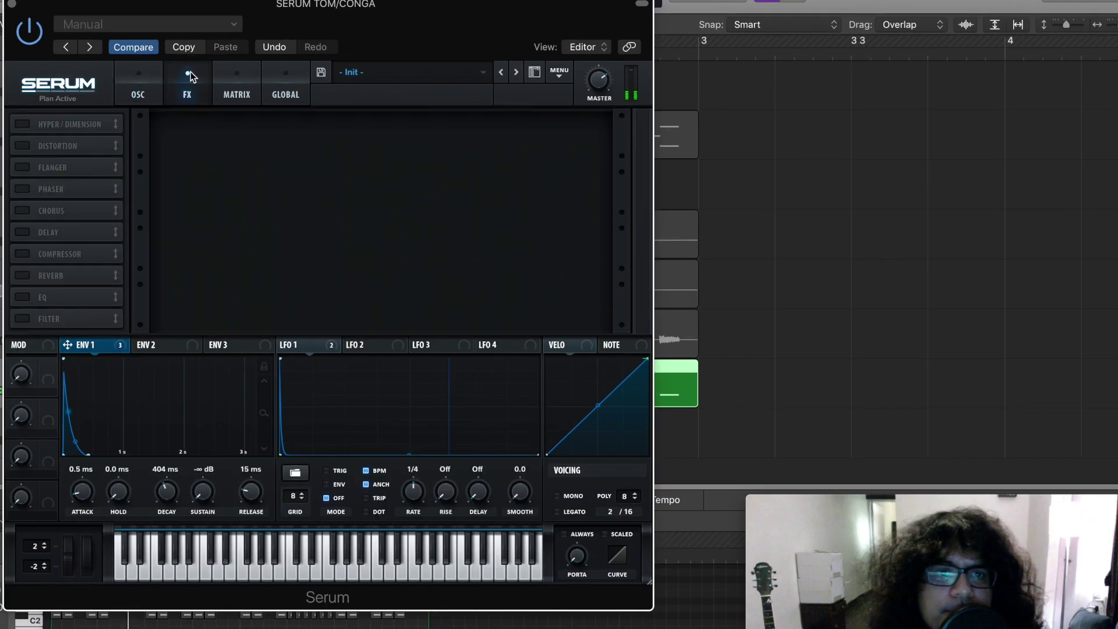
{"action": "left_click", "coordinate": [23, 255]}
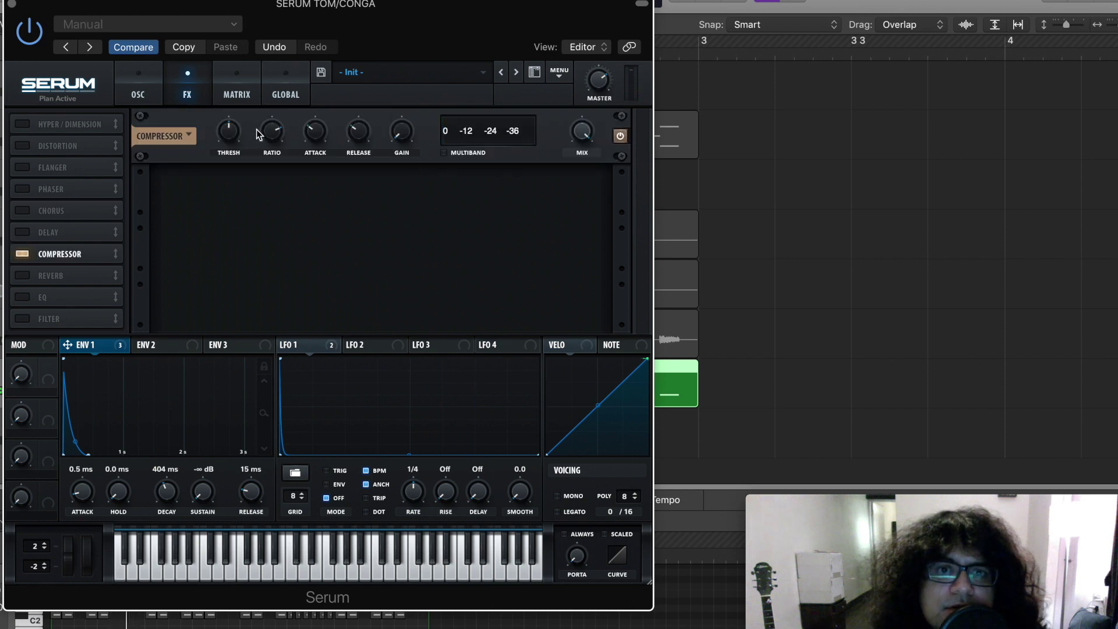
{"action": "mouse_move", "coordinate": [322, 142]}
{"action": "left_click_drag", "start_coordinate": [322, 142], "coordinate": [319, 194]}
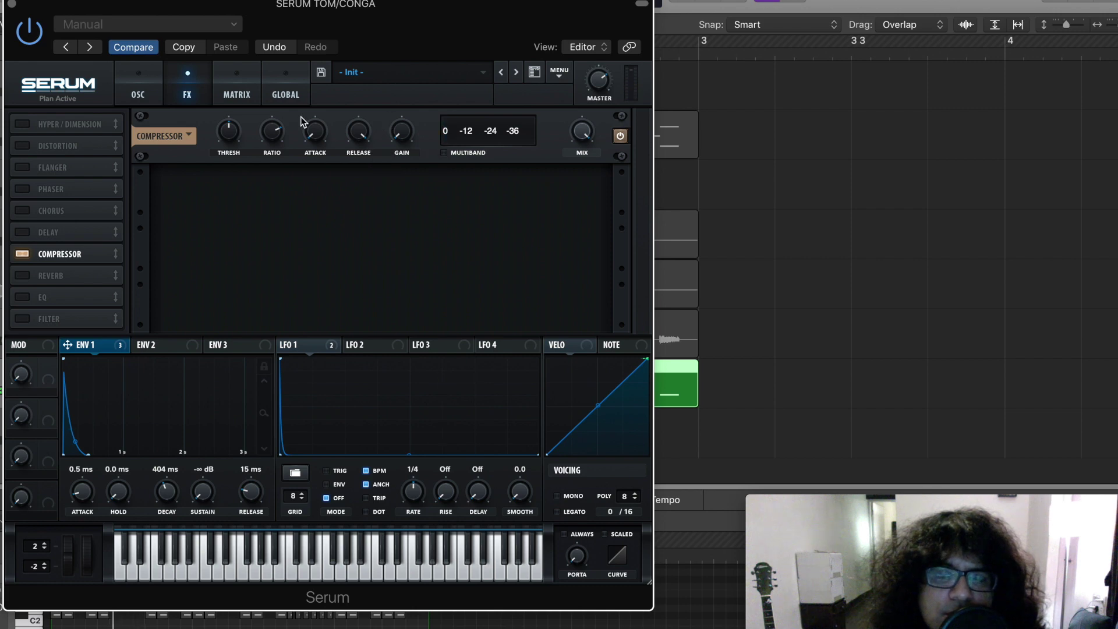
{"action": "left_click_drag", "start_coordinate": [312, 133], "coordinate": [318, 81]}
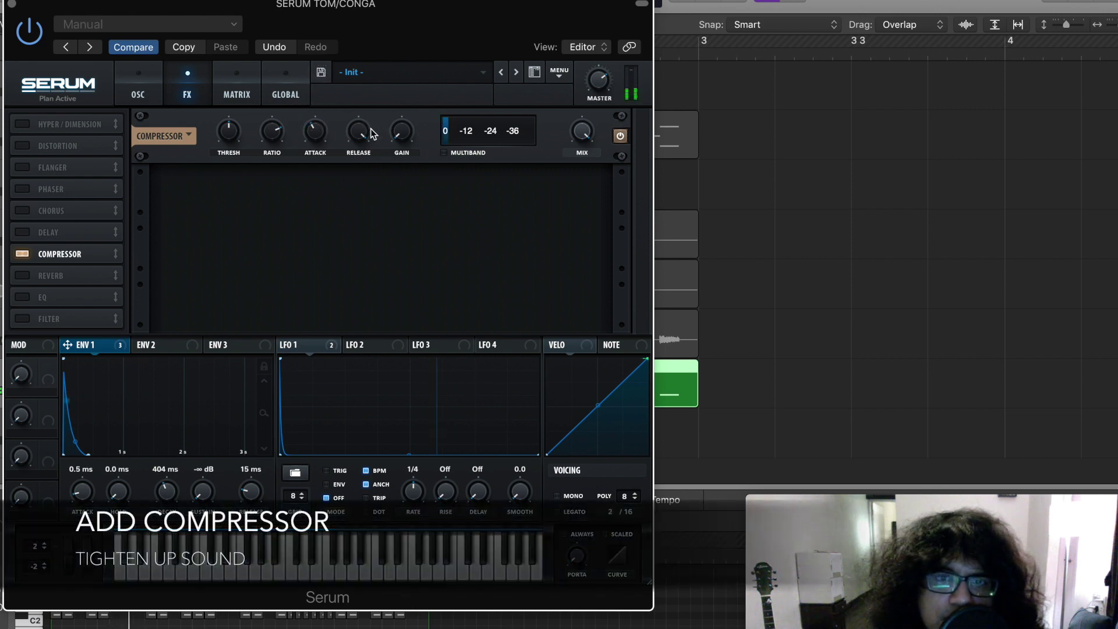
{"action": "left_click_drag", "start_coordinate": [358, 133], "coordinate": [338, 216]}
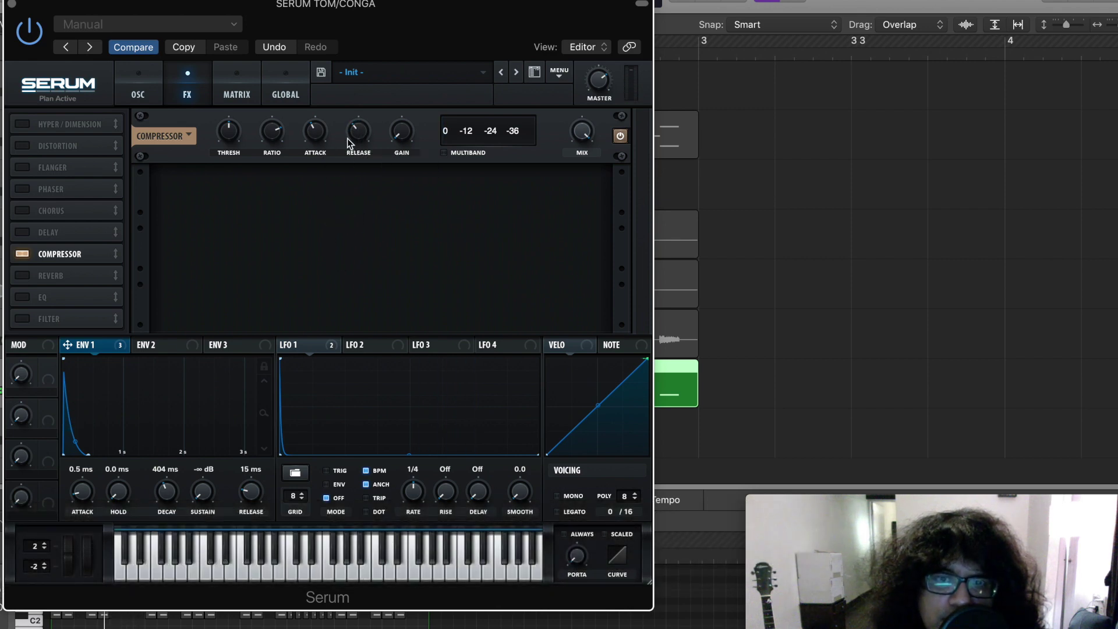
{"action": "left_click_drag", "start_coordinate": [360, 137], "coordinate": [363, 96]}
{"action": "mouse_move", "coordinate": [403, 131]}
{"action": "left_mouse_down"}
{"action": "mouse_move", "coordinate": [404, 120]}
{"action": "mouse_move", "coordinate": [405, 130]}
{"action": "left_mouse_up"}
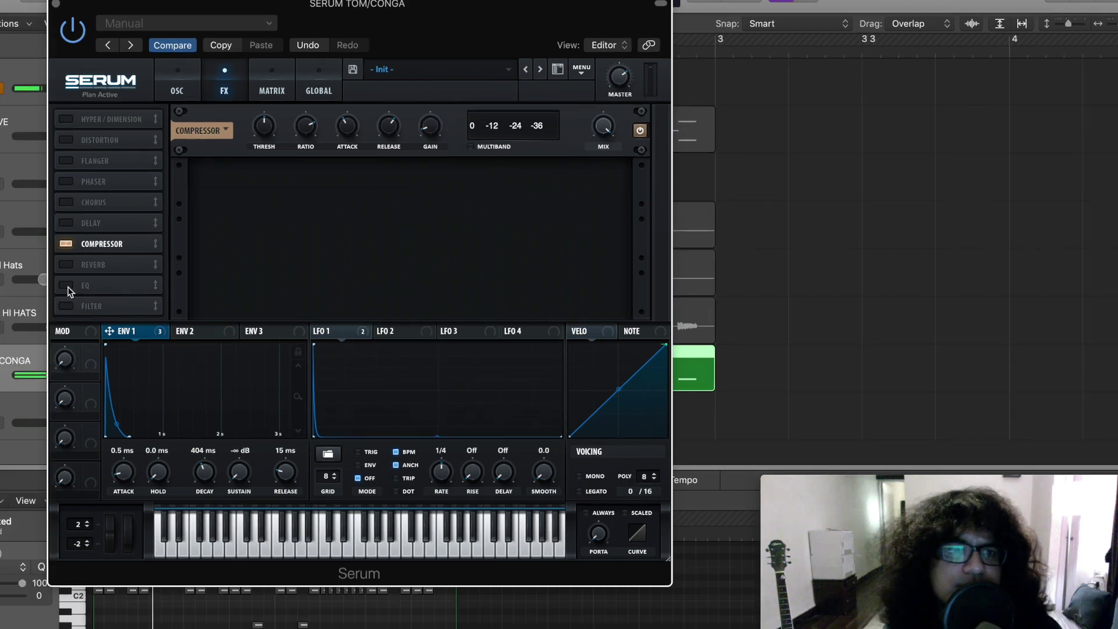
Step: Add an EQ effect, boost its high shelf by about 4.3 dB and adjust the shelf's frequency
{"action": "left_click", "coordinate": [22, 297]}
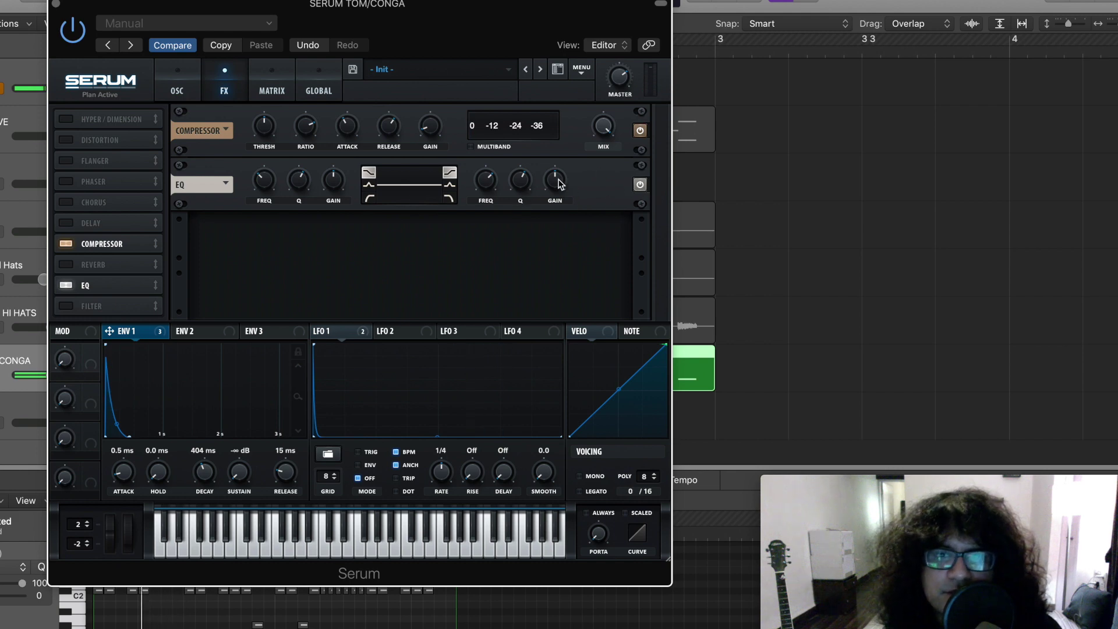
{"action": "left_click_drag", "start_coordinate": [562, 184], "coordinate": [561, 175]}
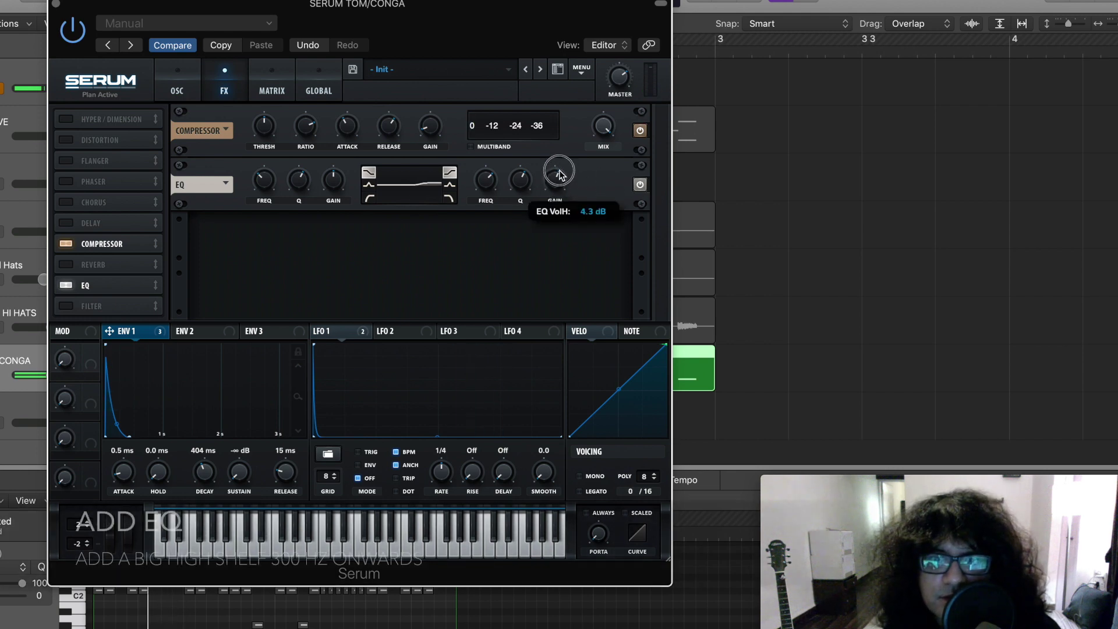
{"action": "left_click_drag", "start_coordinate": [485, 180], "coordinate": [550, 195]}
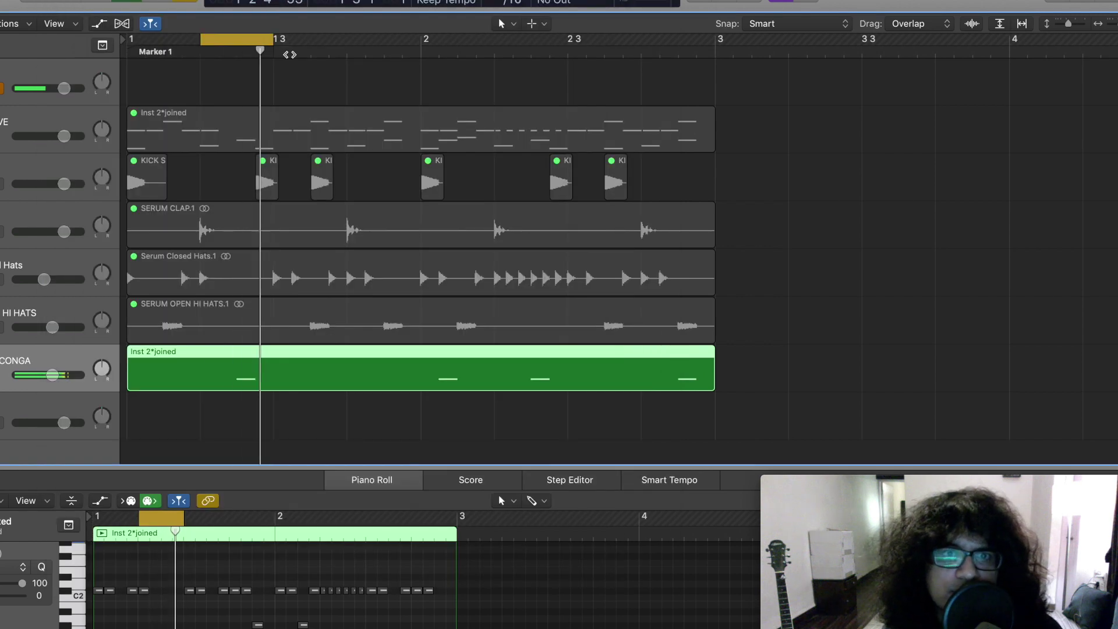
Step: Bounce the tom/conga region in place to a new track named CONGA
{"action": "right_click", "coordinate": [165, 358]}
{"action": "left_click", "coordinate": [215, 357]}
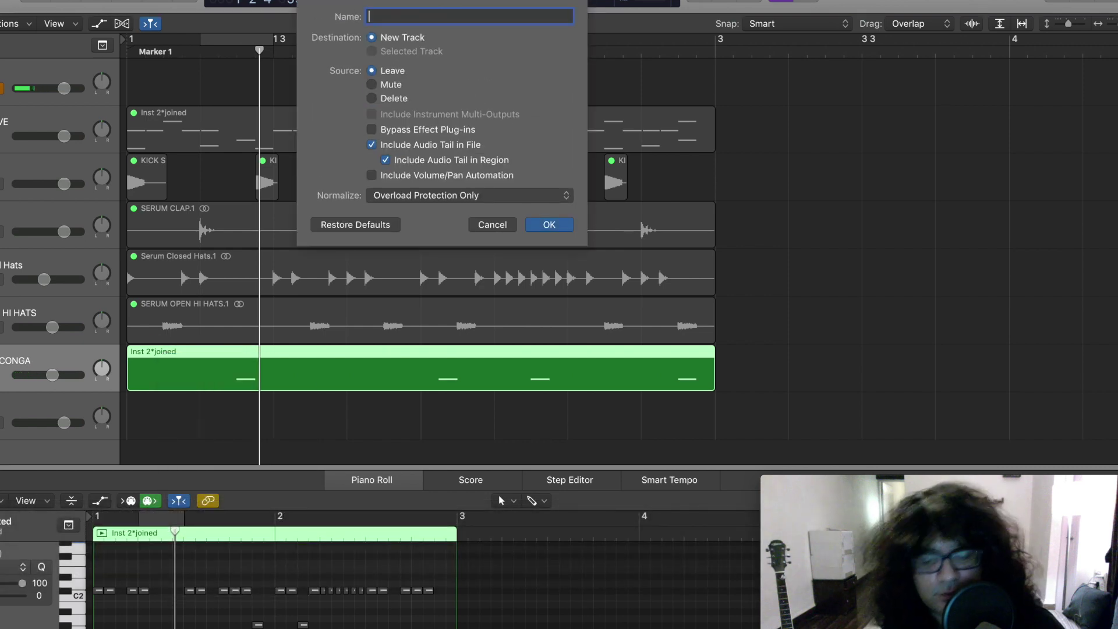
{"action": "left_click", "coordinate": [549, 225]}
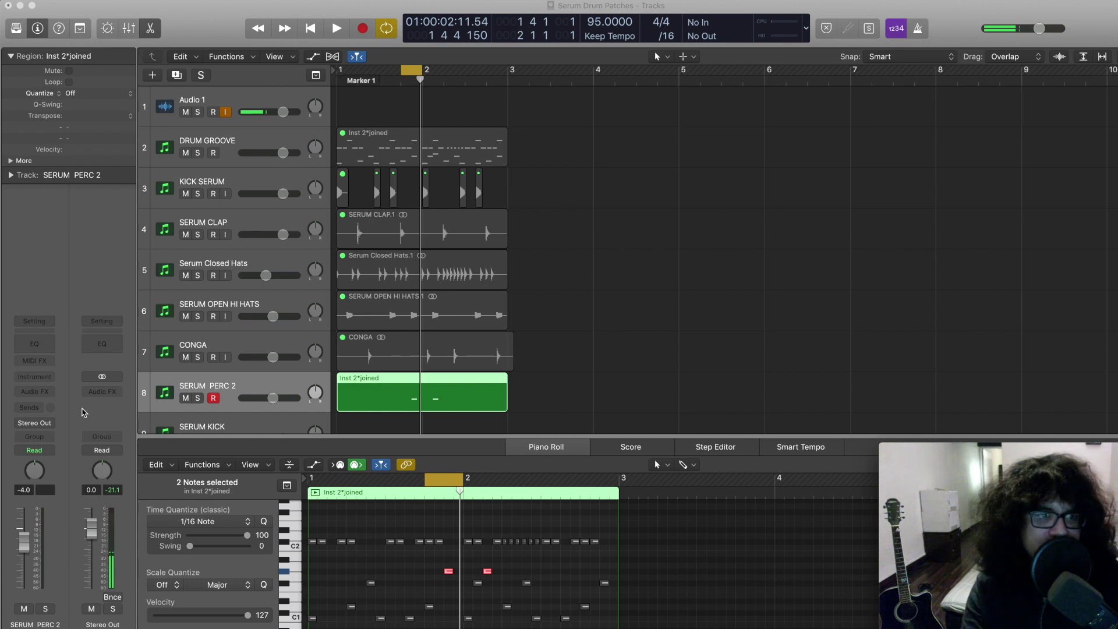
Step: Load a stereo Serum instrument on the SERUM PERC 2 track and use the noise generator instead of oscillator A
{"action": "left_click", "coordinate": [50, 380]}
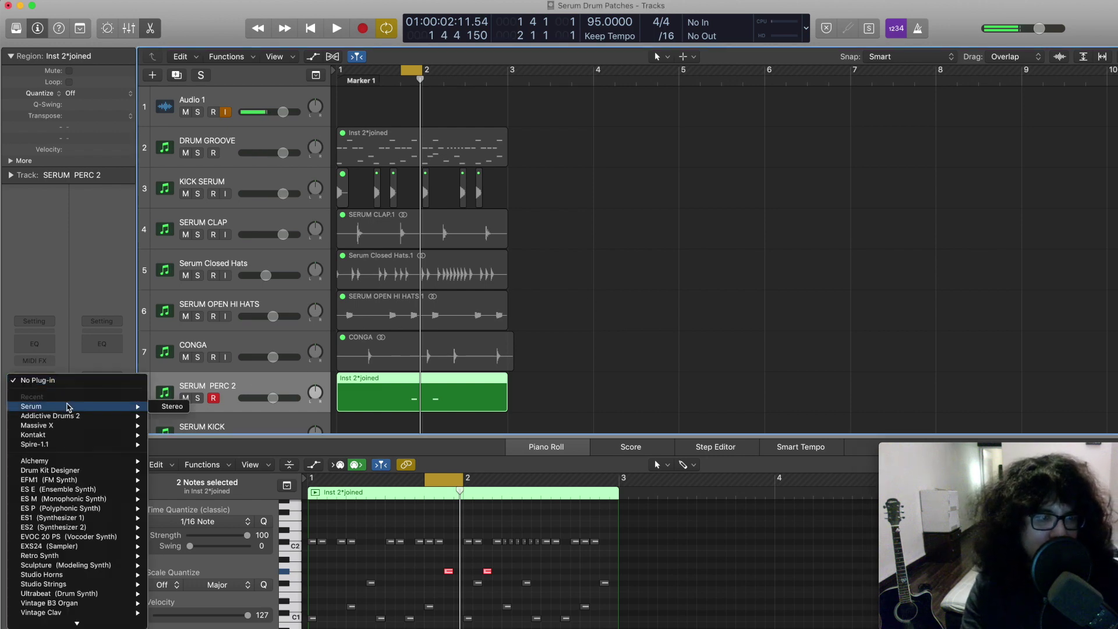
{"action": "left_click", "coordinate": [179, 410]}
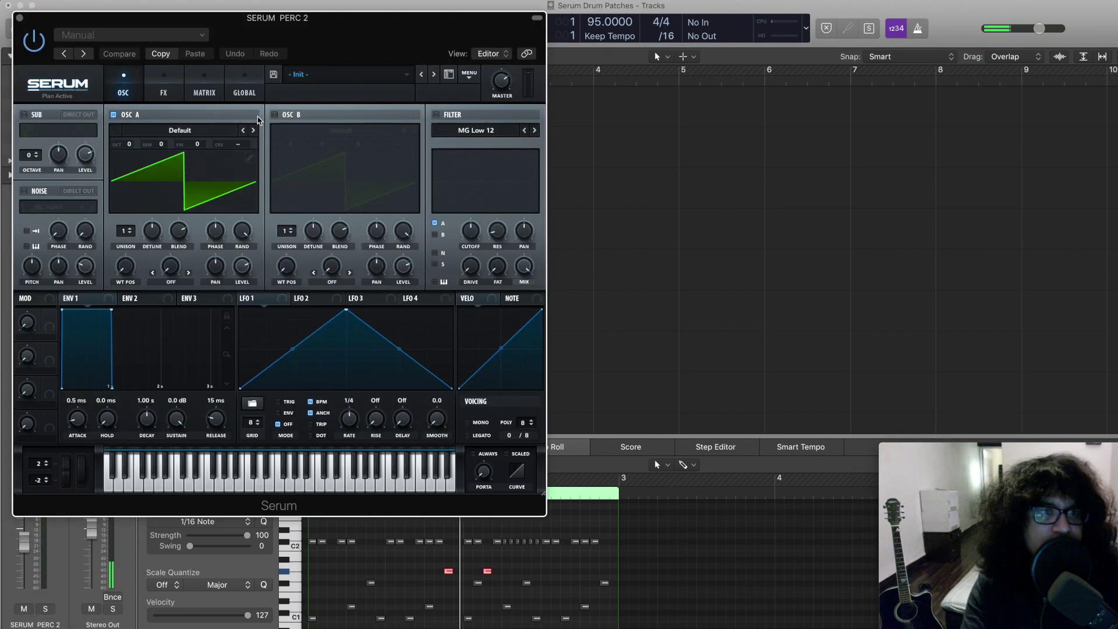
{"action": "left_click", "coordinate": [24, 193]}
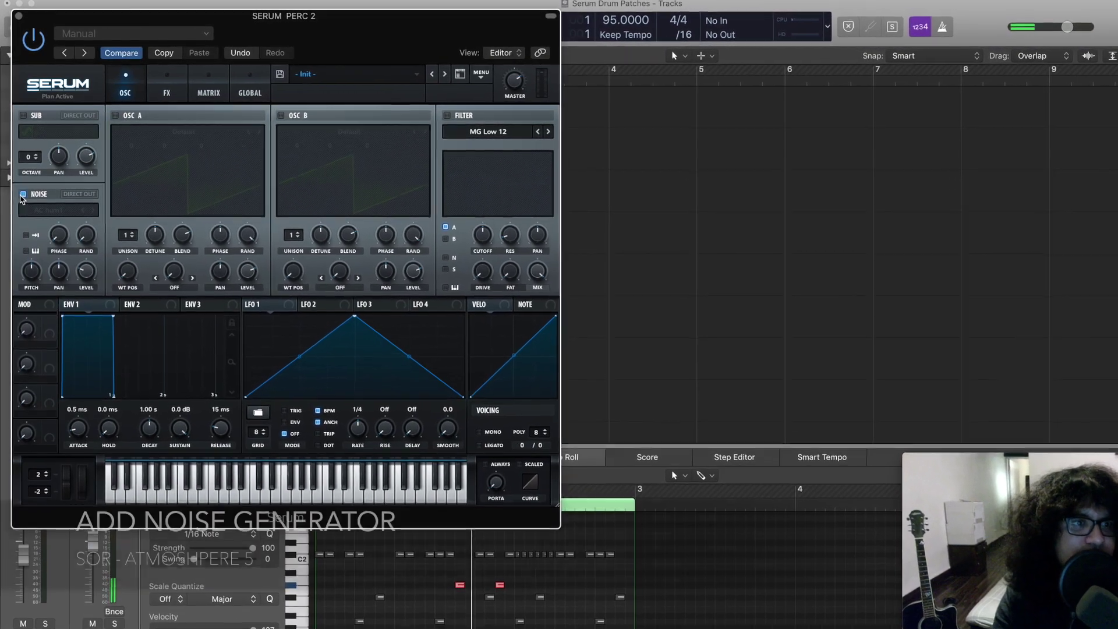
Step: Load the Atmos 05 noise from the SOR category into the percussion patch's noise generator
{"action": "left_click", "coordinate": [63, 209]}
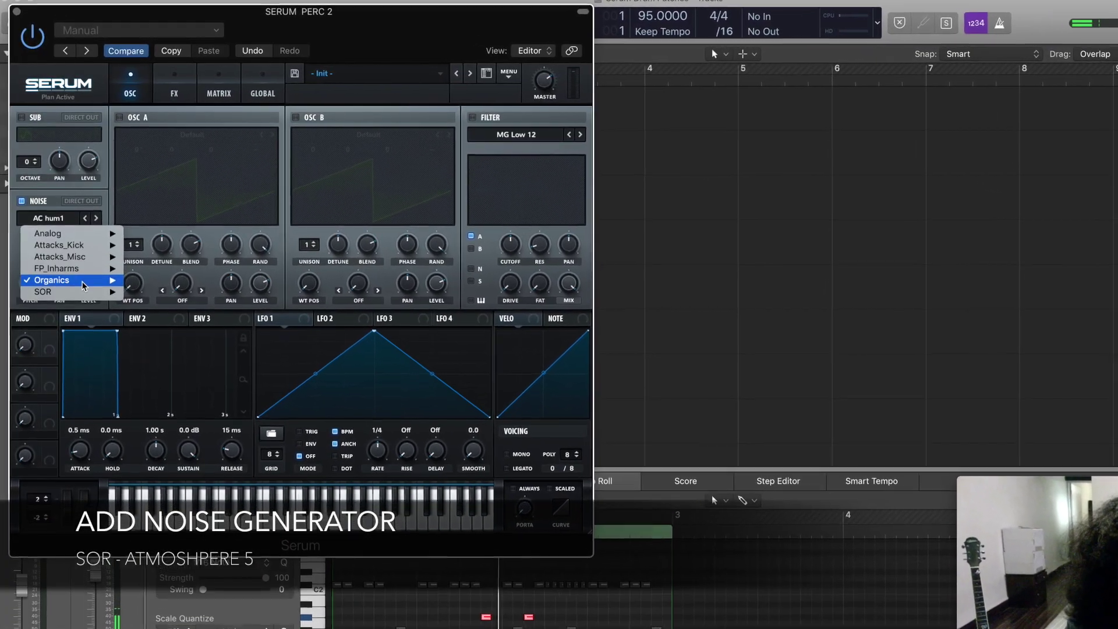
{"action": "mouse_move", "coordinate": [70, 277]}
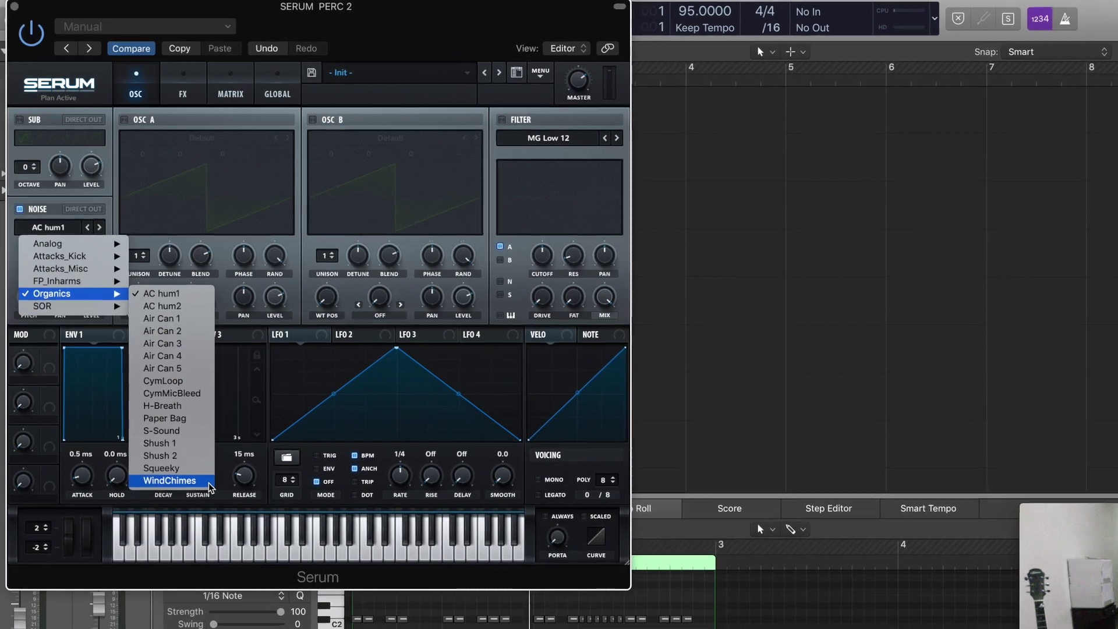
{"action": "mouse_move", "coordinate": [51, 305]}
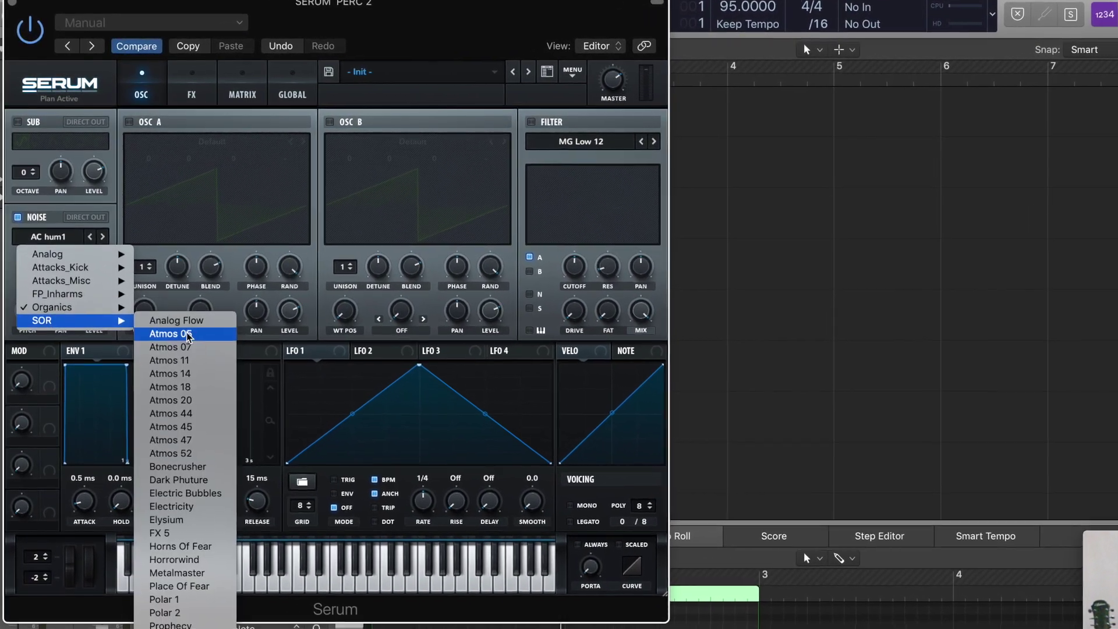
{"action": "left_click", "coordinate": [175, 331]}
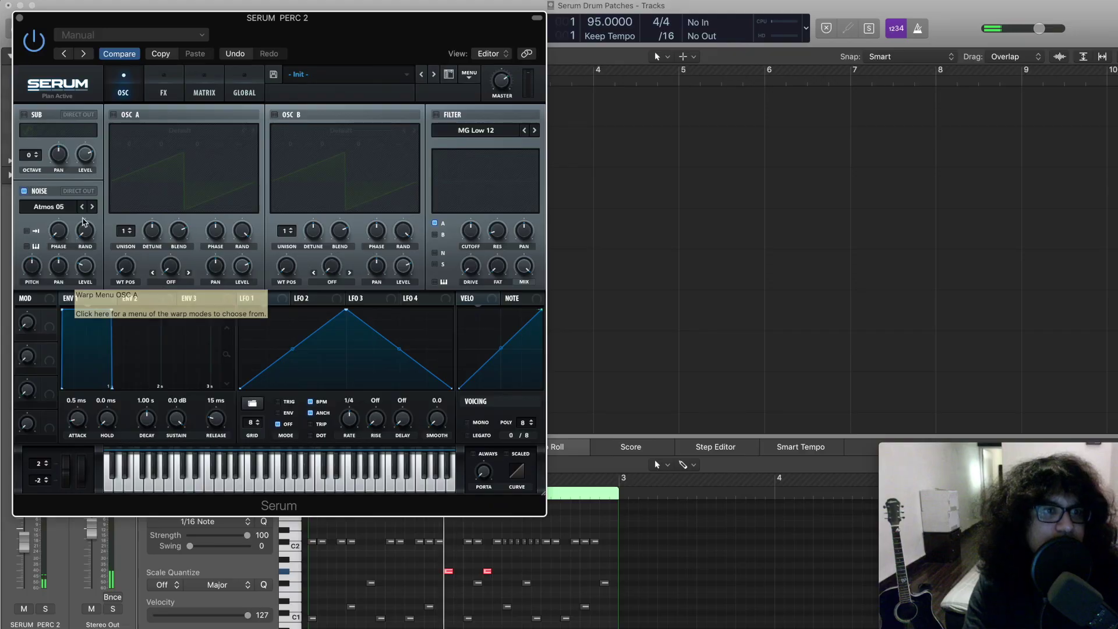
Step: Raise the noise level fully and shape Env 1 with a 200 ms decay and minimum sustain
{"action": "left_click_drag", "start_coordinate": [82, 262], "coordinate": [96, 149]}
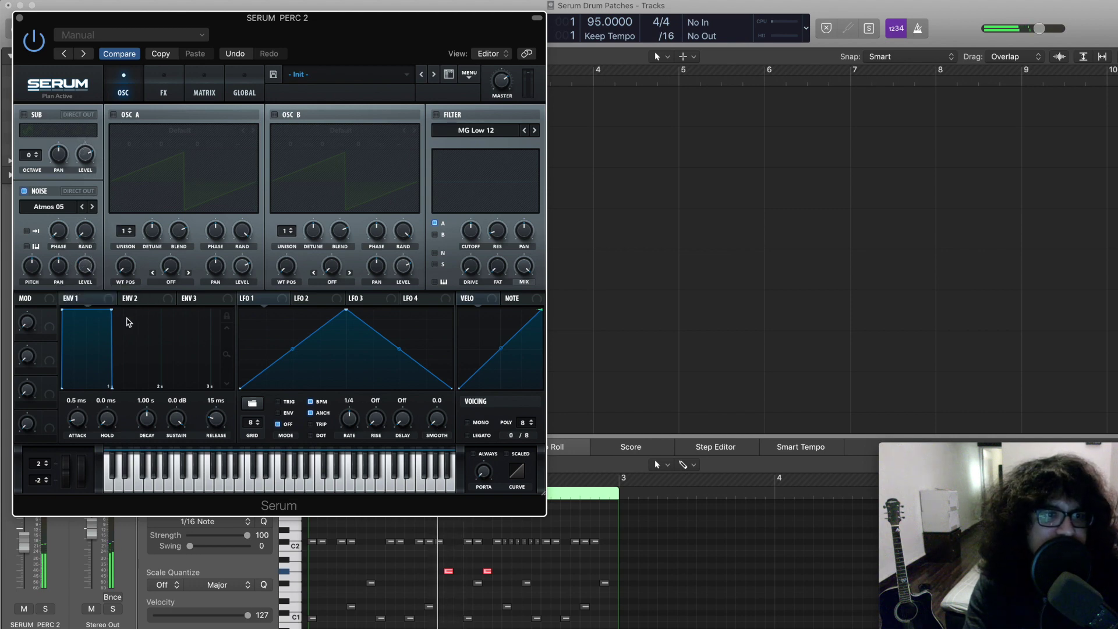
{"action": "left_click_drag", "start_coordinate": [158, 424], "coordinate": [177, 534]}
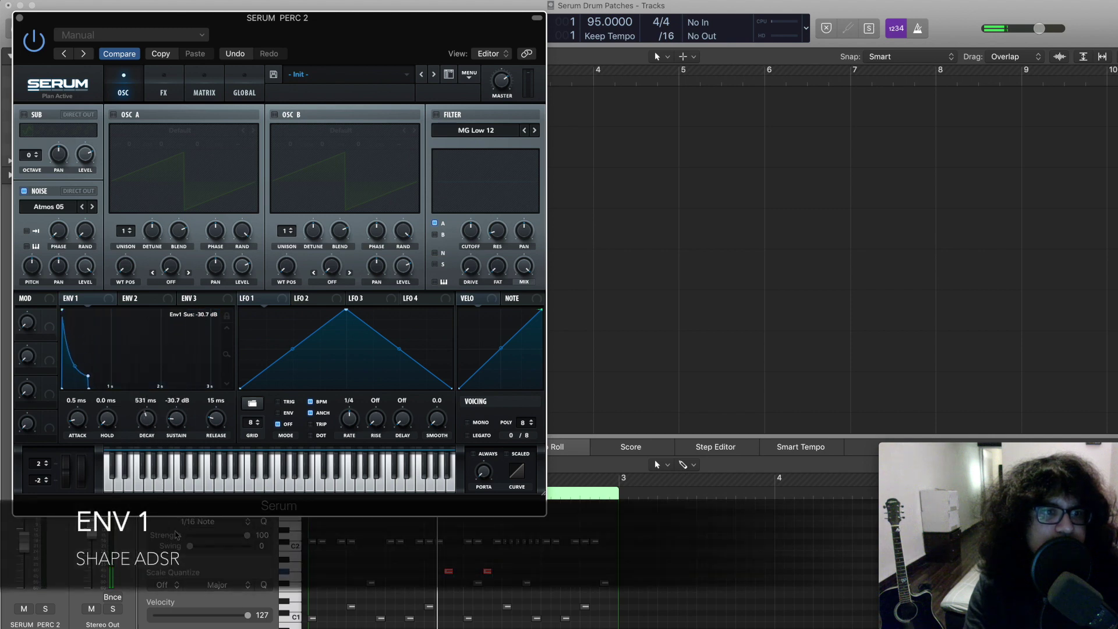
{"action": "left_click_drag", "start_coordinate": [172, 427], "coordinate": [172, 460]}
{"action": "left_click_drag", "start_coordinate": [146, 418], "coordinate": [146, 429]}
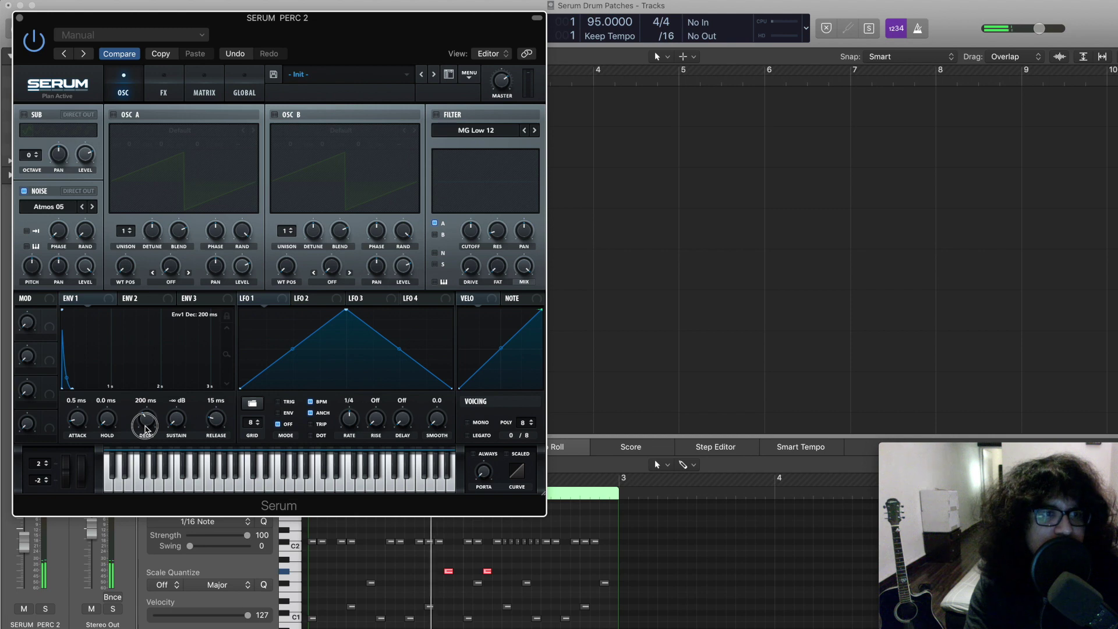
Step: Enable oscillator A and load the DudaChoir wavetable from the Vowel category
{"action": "left_click", "coordinate": [114, 114]}
{"action": "left_click", "coordinate": [198, 130]}
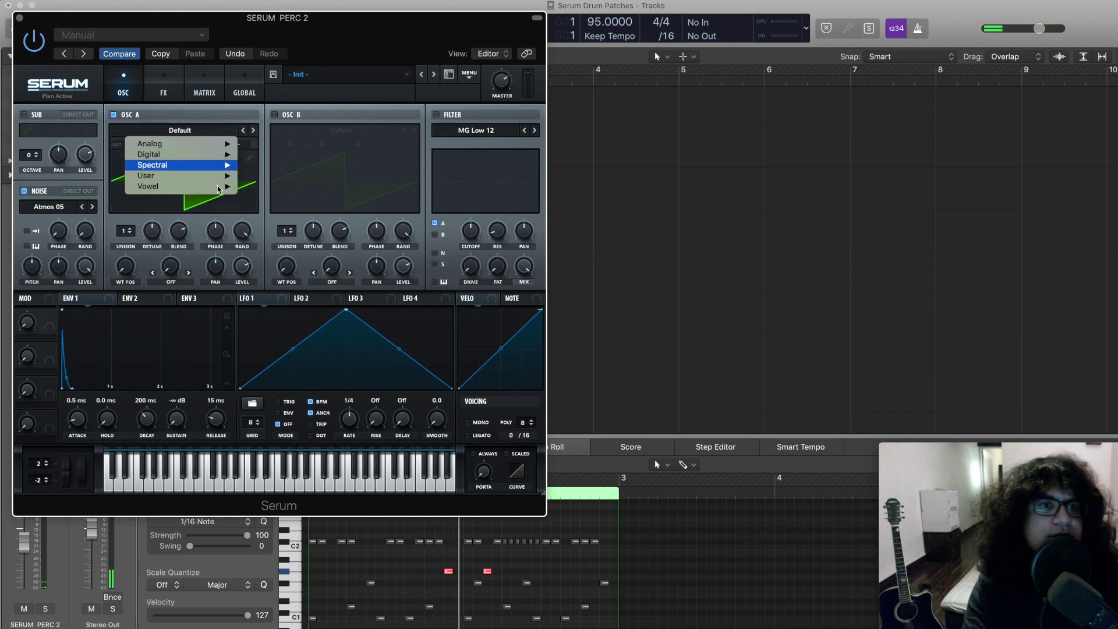
{"action": "mouse_move", "coordinate": [192, 187]}
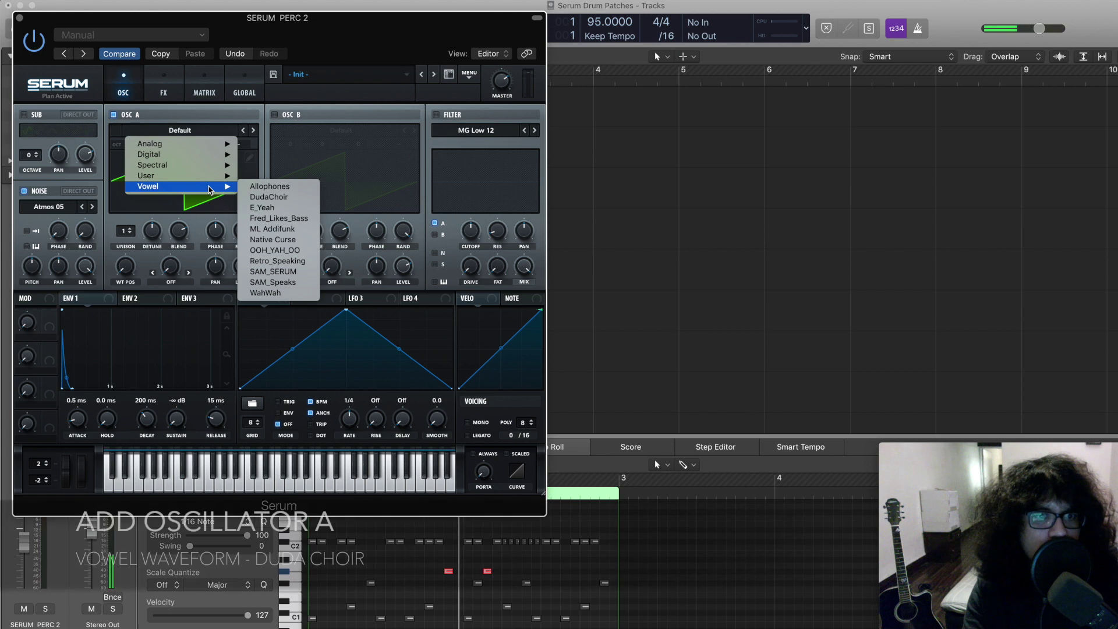
{"action": "left_click", "coordinate": [310, 198]}
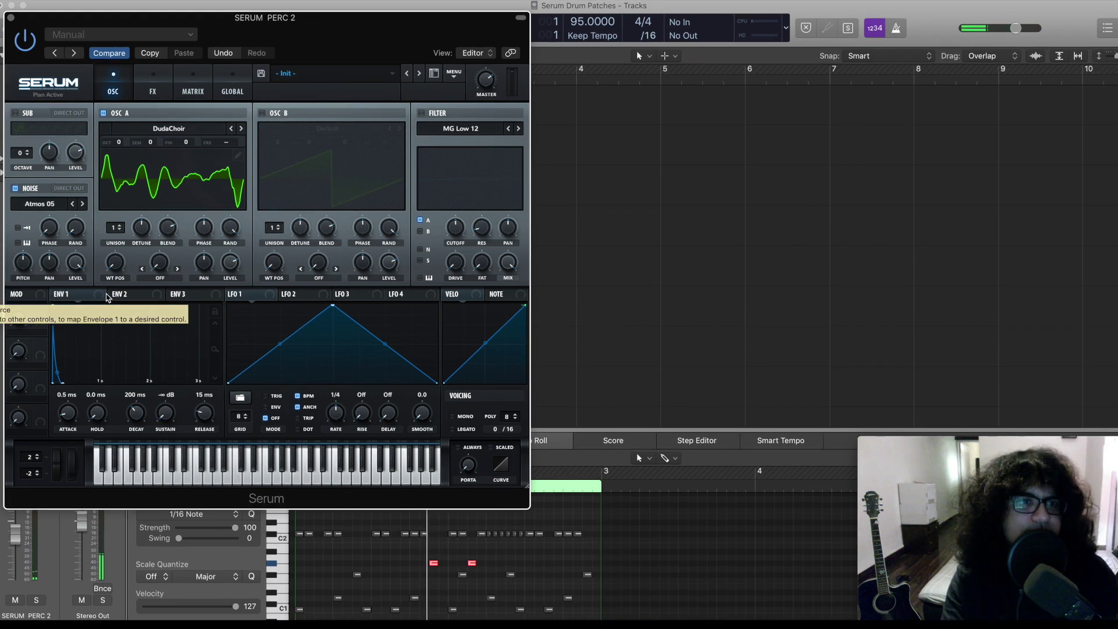
Step: Modulate oscillator A's level with Env 1 and LFO 1, and its coarse pitch with a decaying LFO 1 curve
{"action": "left_click_drag", "start_coordinate": [100, 298], "coordinate": [222, 279]}
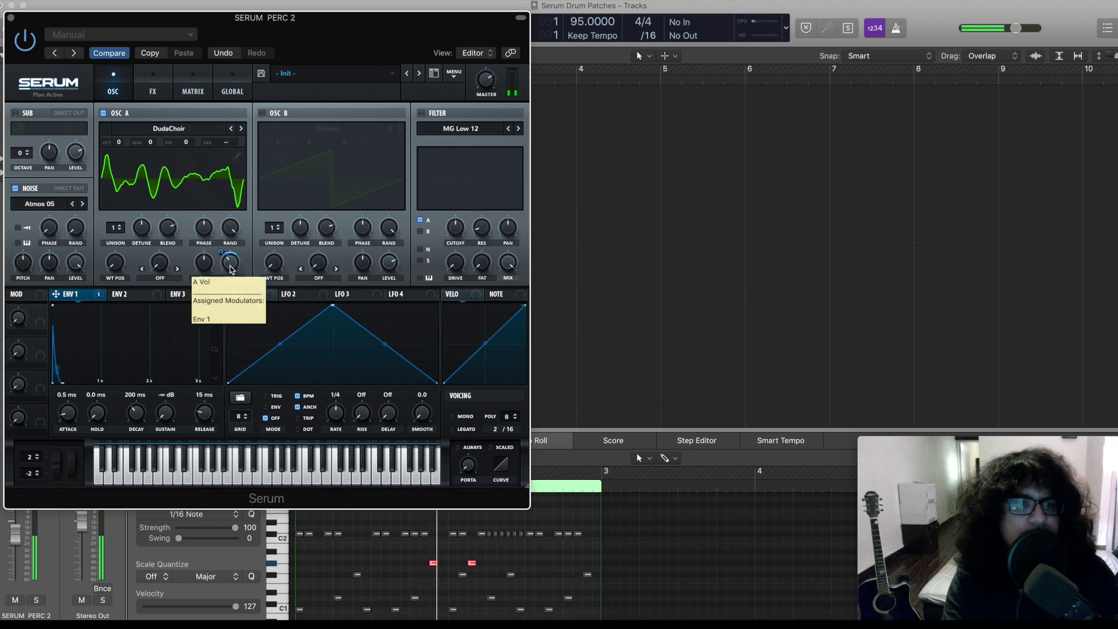
{"action": "left_click_drag", "start_coordinate": [225, 261], "coordinate": [226, 142]}
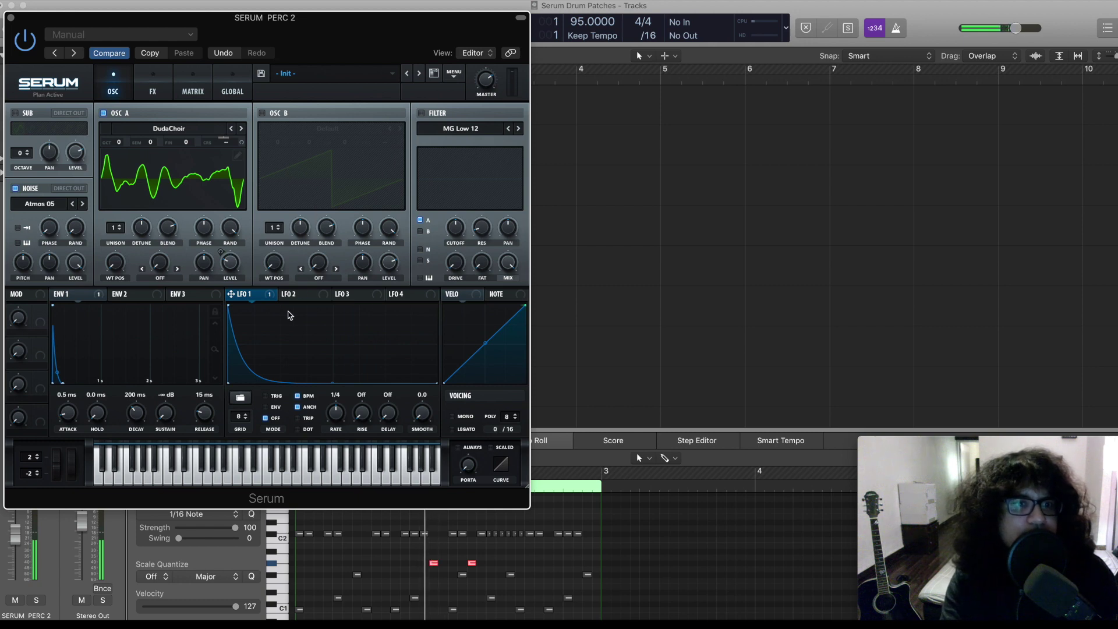
{"action": "left_click_drag", "start_coordinate": [231, 294], "coordinate": [222, 256]}
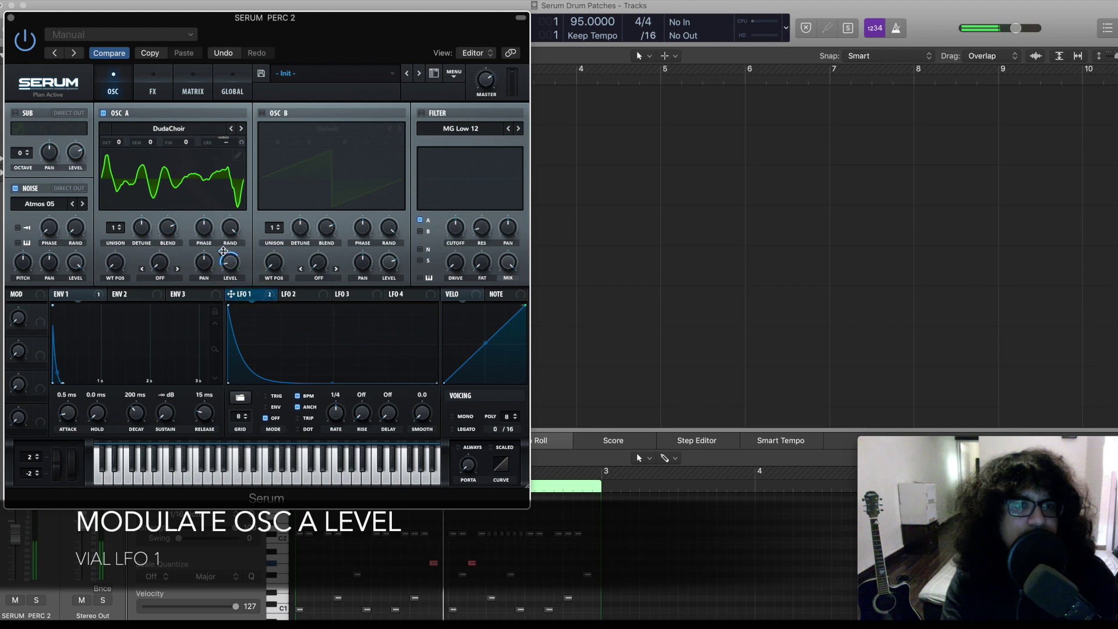
Step: Raise oscillator A's wavetable position and set Env 1's decay to 228 ms
{"action": "left_click_drag", "start_coordinate": [137, 423], "coordinate": [137, 410]}
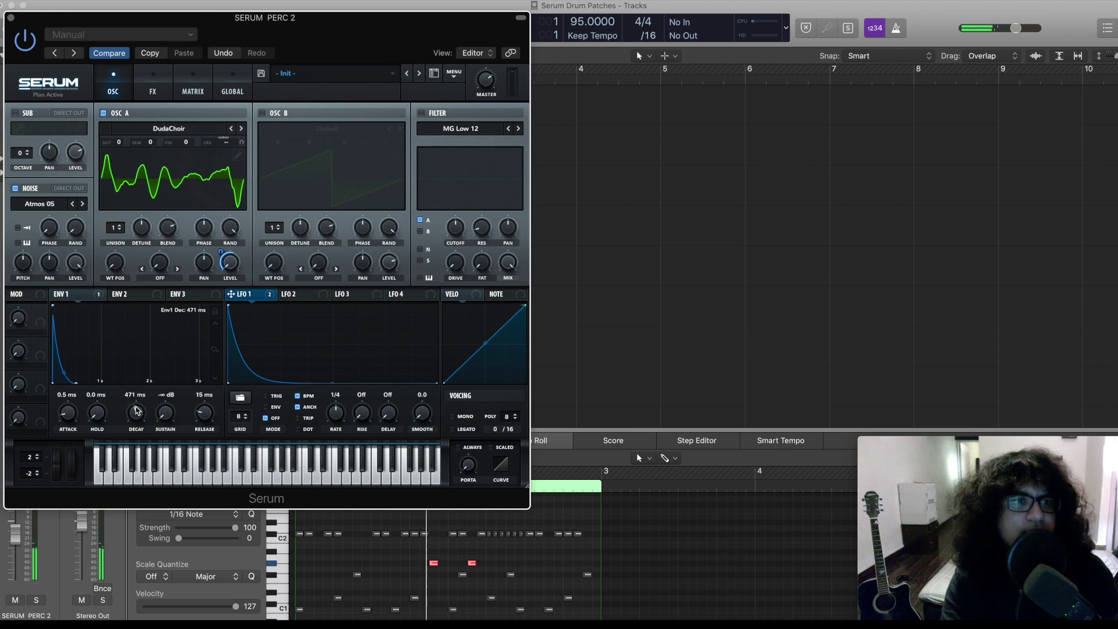
{"action": "left_click_drag", "start_coordinate": [115, 264], "coordinate": [117, 202]}
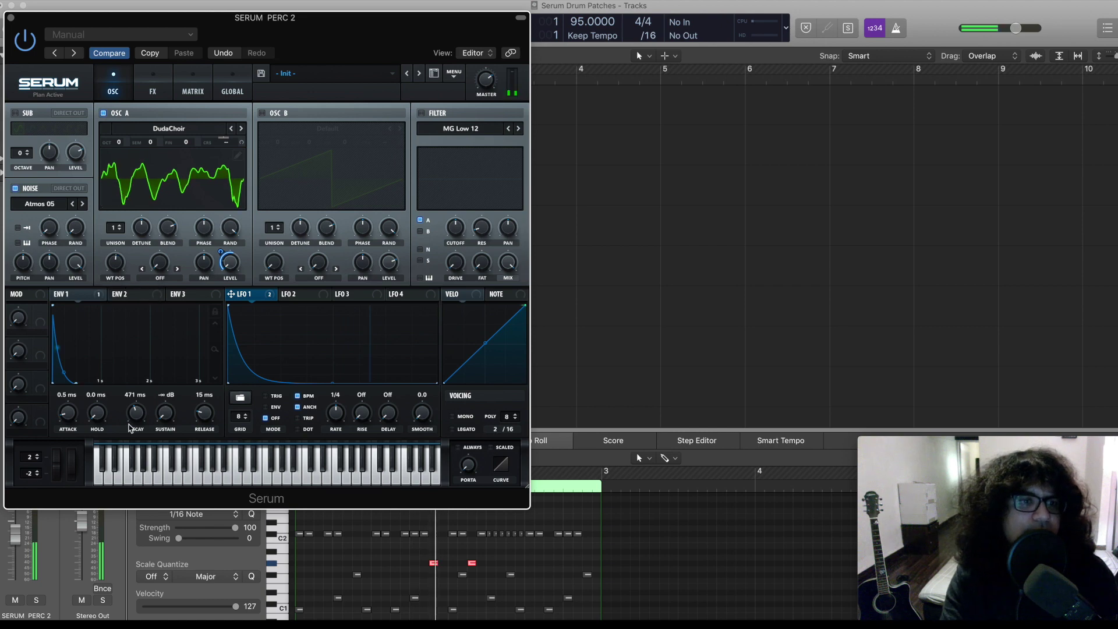
{"action": "left_click_drag", "start_coordinate": [138, 423], "coordinate": [137, 426]}
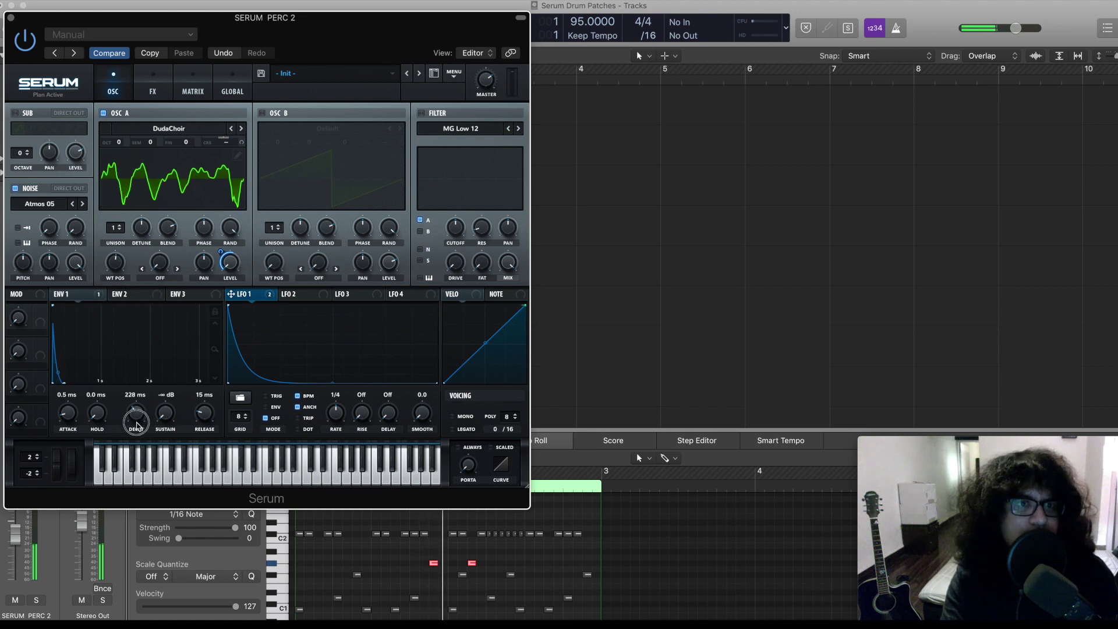
Step: Adjust oscillator A's wavetable position and phase further, and set its unison to 2 voices
{"action": "left_click_drag", "start_coordinate": [115, 263], "coordinate": [120, 205]}
{"action": "left_click_drag", "start_coordinate": [215, 221], "coordinate": [215, 210]}
{"action": "left_click_drag", "start_coordinate": [125, 232], "coordinate": [121, 231]}
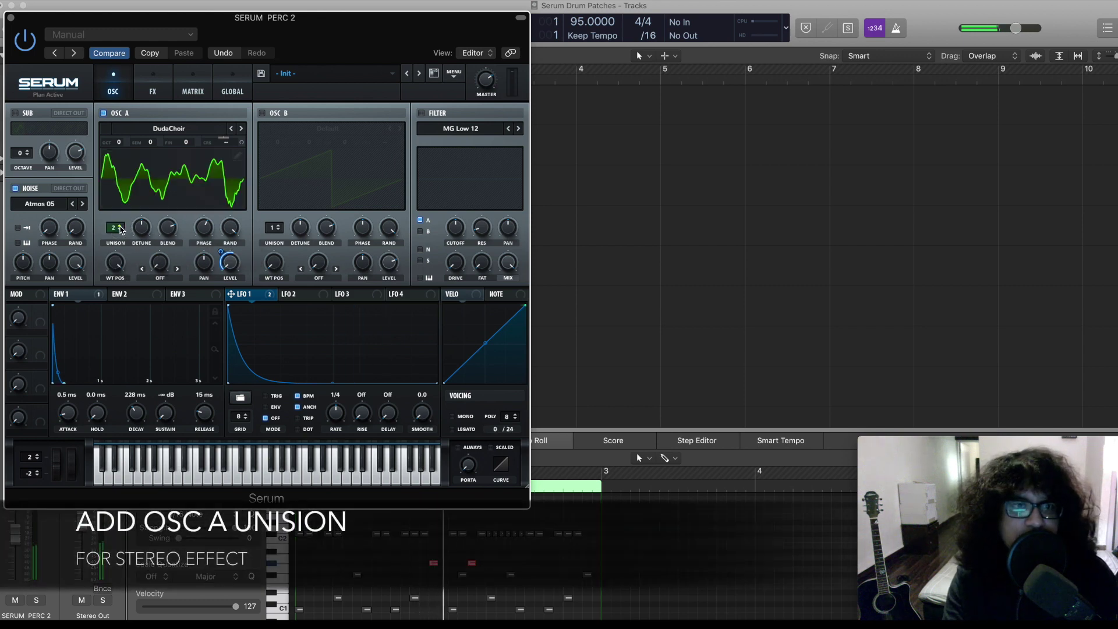
Step: Add the Distortion effect to the percussion patch, increase its intensity and return to the oscillator view
{"action": "left_click", "coordinate": [154, 85]}
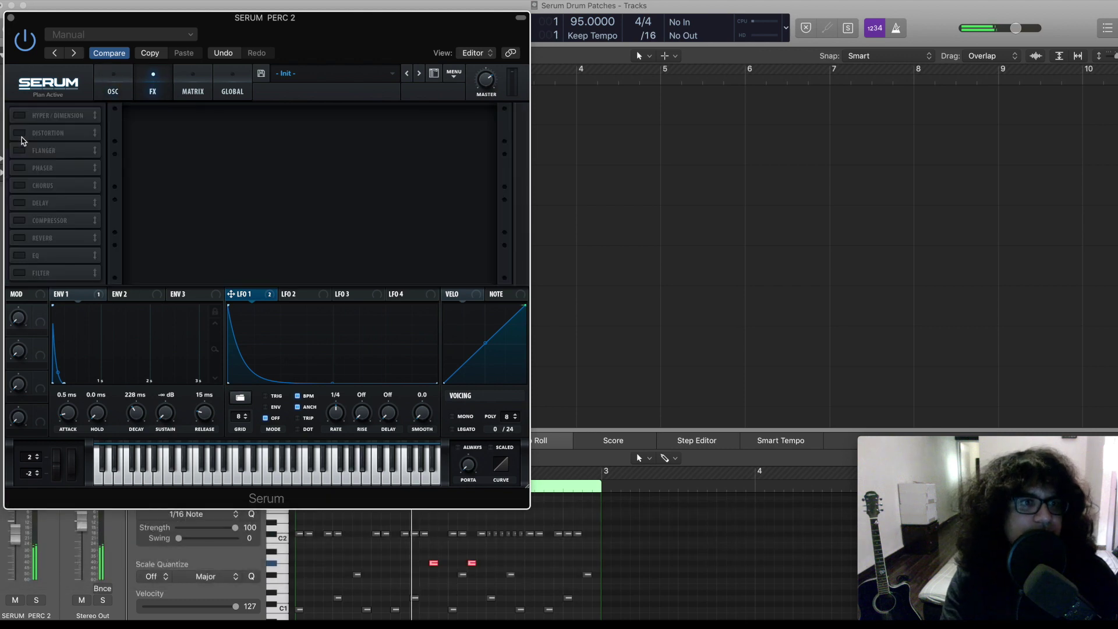
{"action": "left_click", "coordinate": [20, 134]}
{"action": "left_click_drag", "start_coordinate": [389, 124], "coordinate": [397, 57]}
{"action": "left_click", "coordinate": [113, 88]}
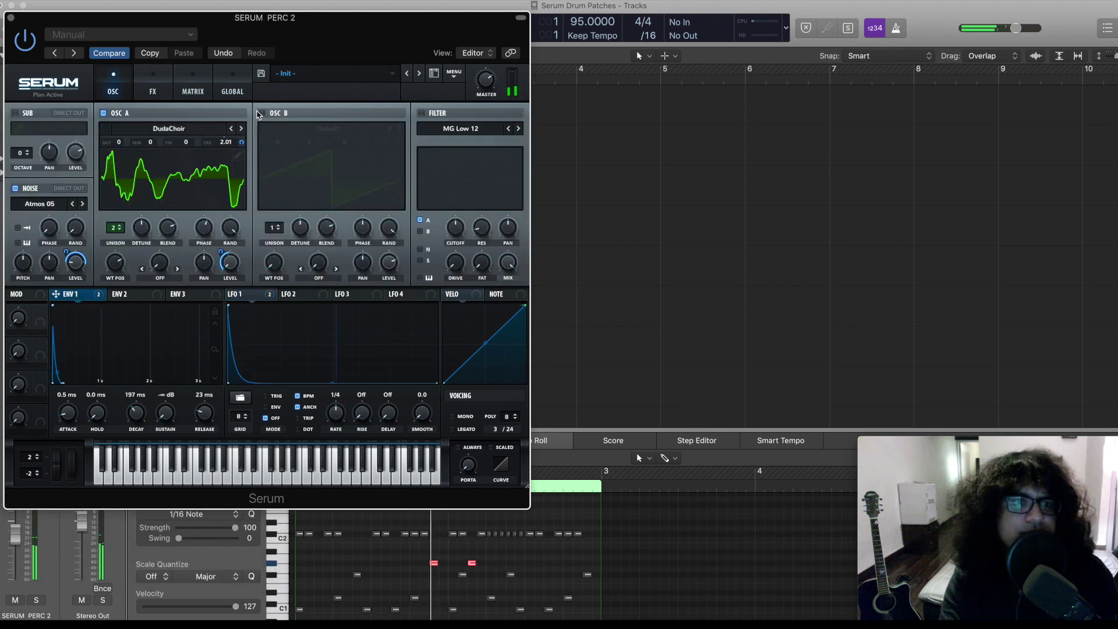
Step: Set oscillator A's warp mode to FM (from B) and load the Analog_BD_Sin wavetable into an enabled oscillator B
{"action": "left_click", "coordinate": [160, 273]}
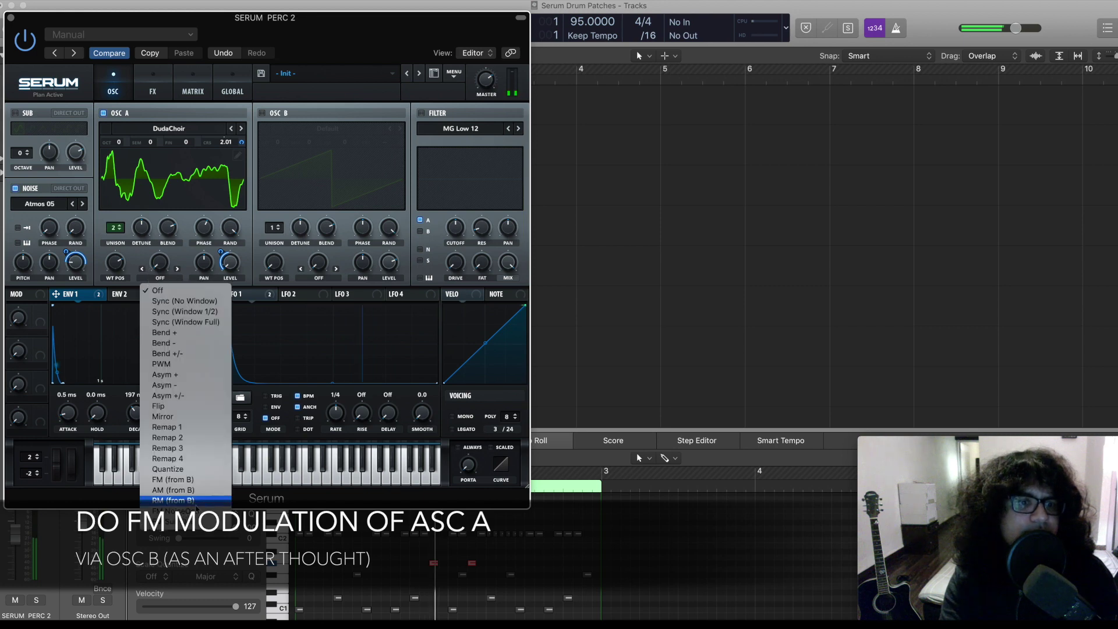
{"action": "left_click", "coordinate": [173, 479]}
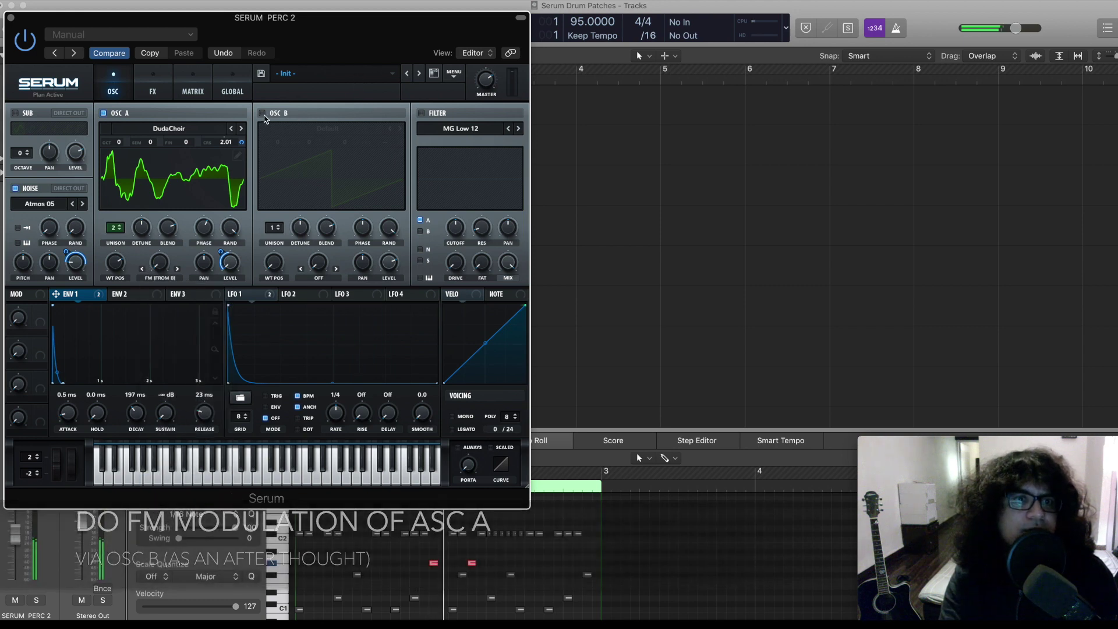
{"action": "left_click", "coordinate": [263, 114]}
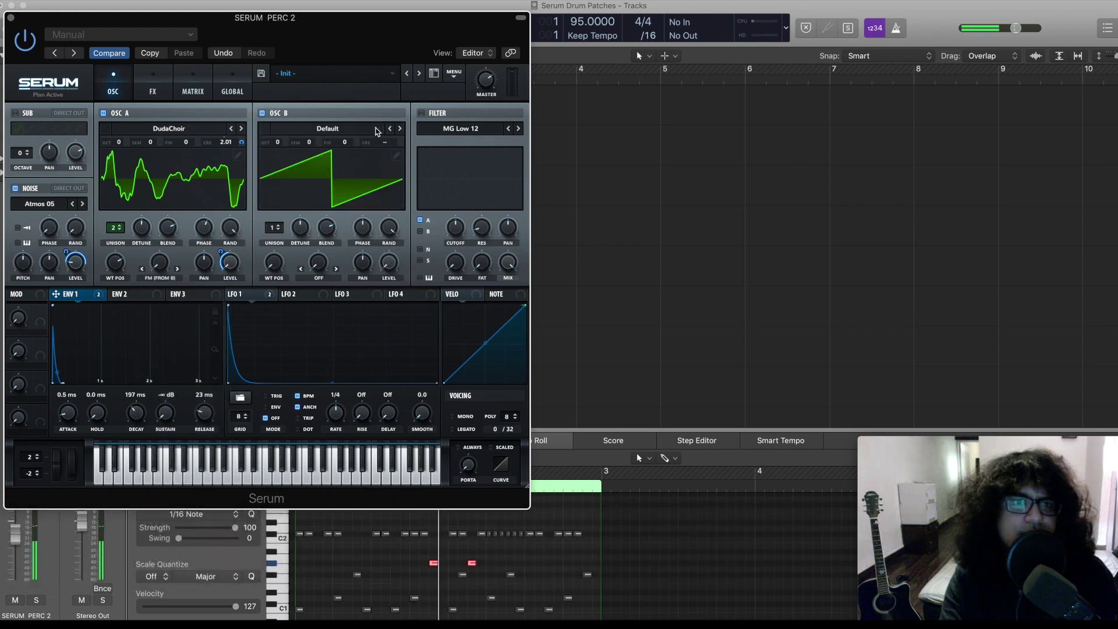
{"action": "left_click", "coordinate": [335, 129]}
{"action": "mouse_move", "coordinate": [326, 142]}
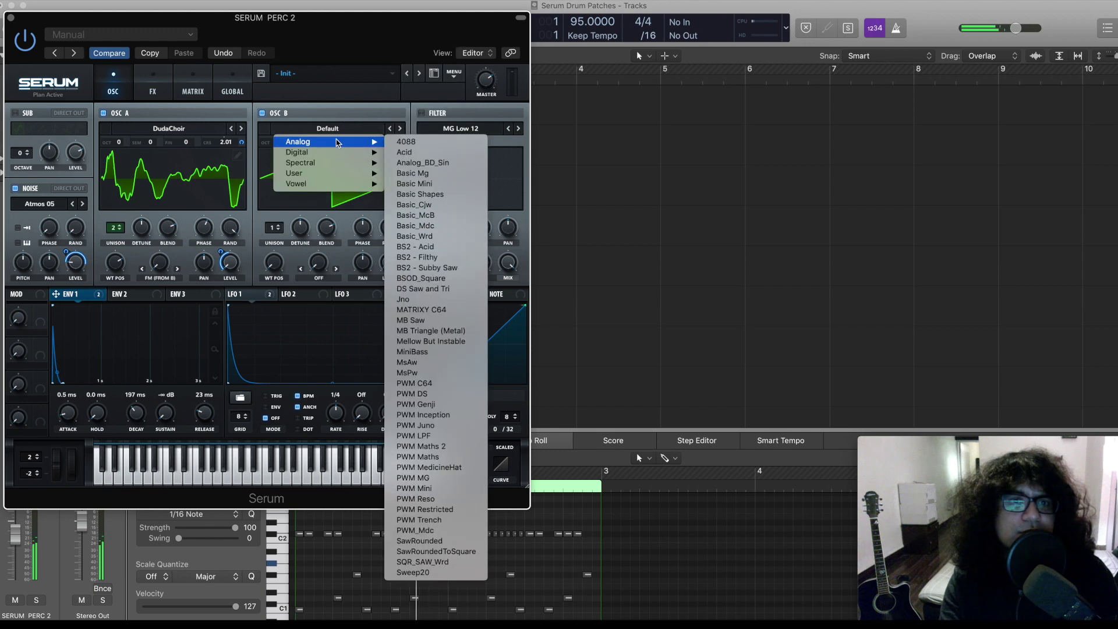
{"action": "left_click", "coordinate": [416, 168]}
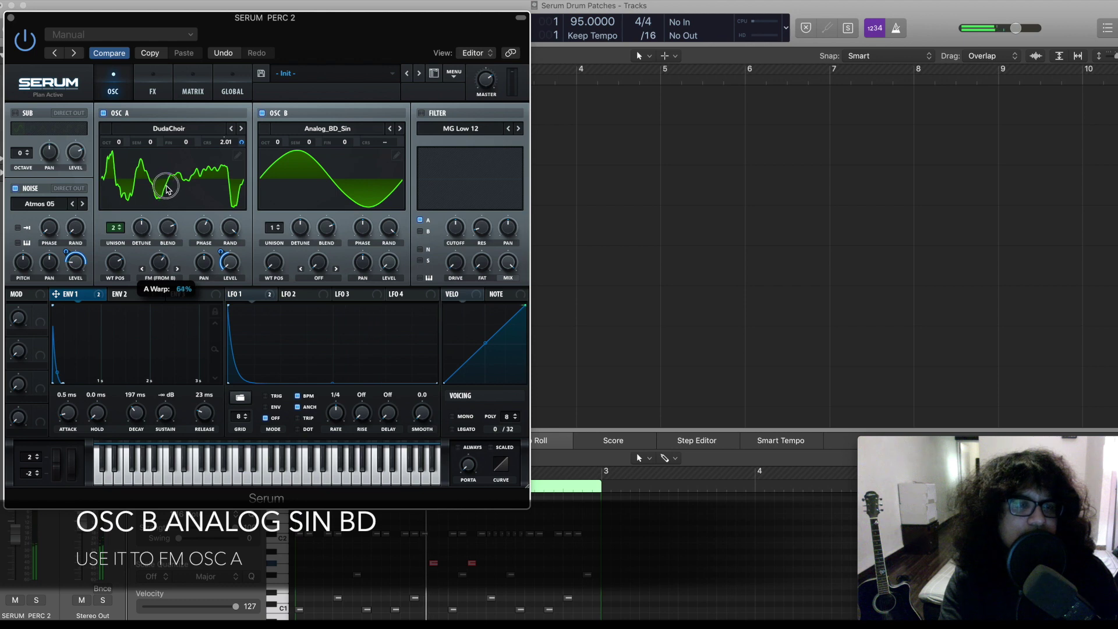
Step: Set oscillator A's FM warp amount to about 78%, reset its coarse pitch to zero and close the Serum window
{"action": "left_click_drag", "start_coordinate": [167, 188], "coordinate": [169, 187]}
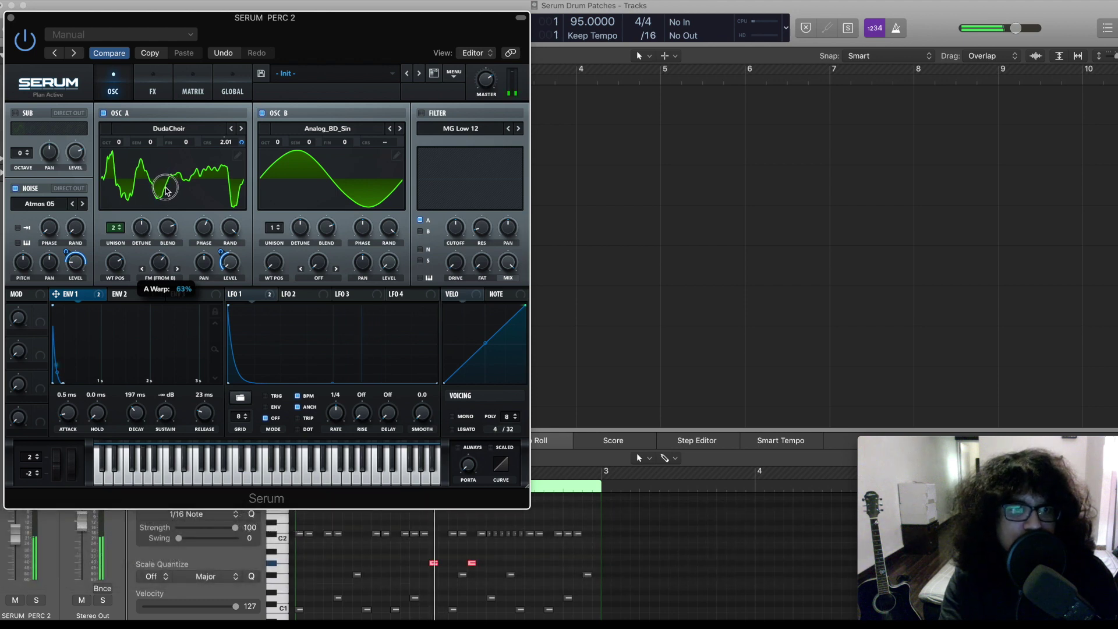
{"action": "left_click_drag", "start_coordinate": [165, 192], "coordinate": [166, 193]}
{"action": "left_click_drag", "start_coordinate": [243, 146], "coordinate": [243, 152]}
{"action": "left_click_drag", "start_coordinate": [162, 271], "coordinate": [164, 252]}
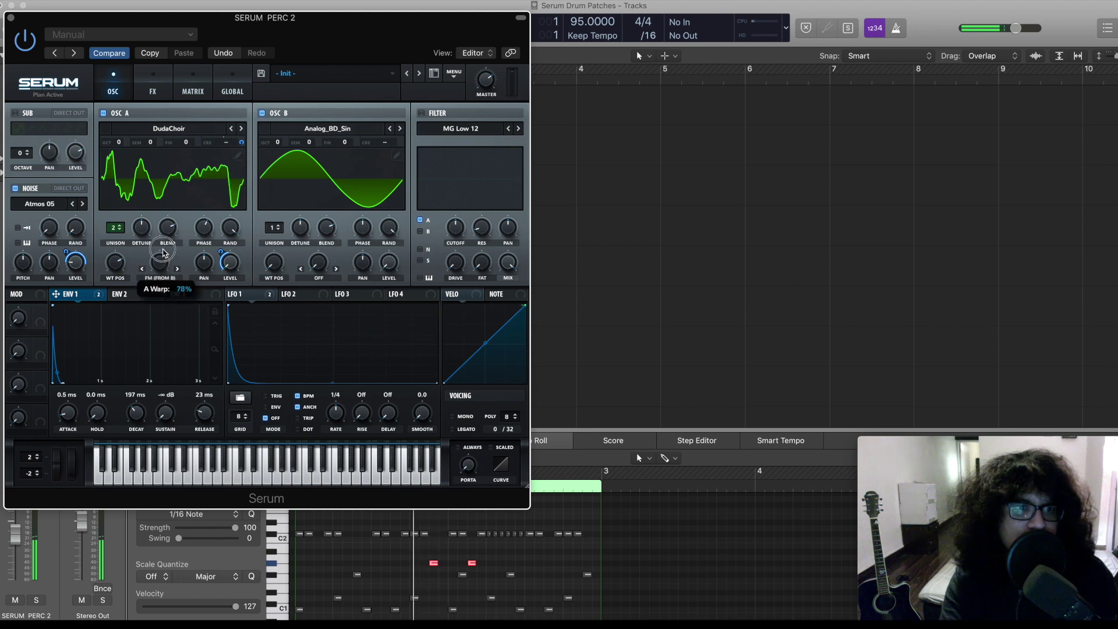
{"action": "left_click_drag", "start_coordinate": [164, 256], "coordinate": [163, 256]}
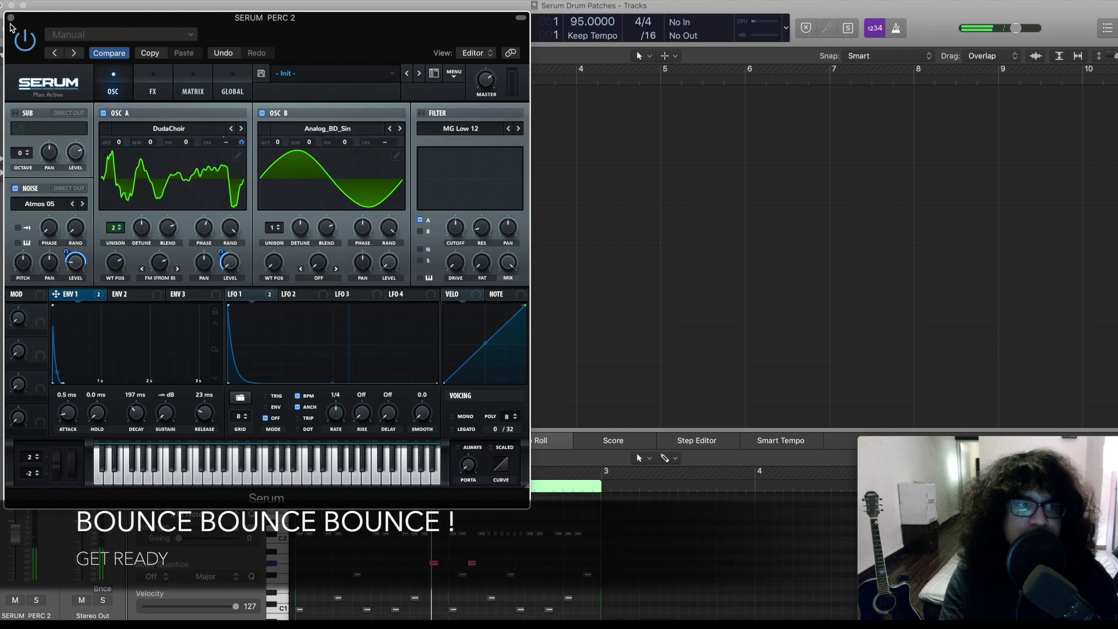
{"action": "left_click", "coordinate": [10, 18]}
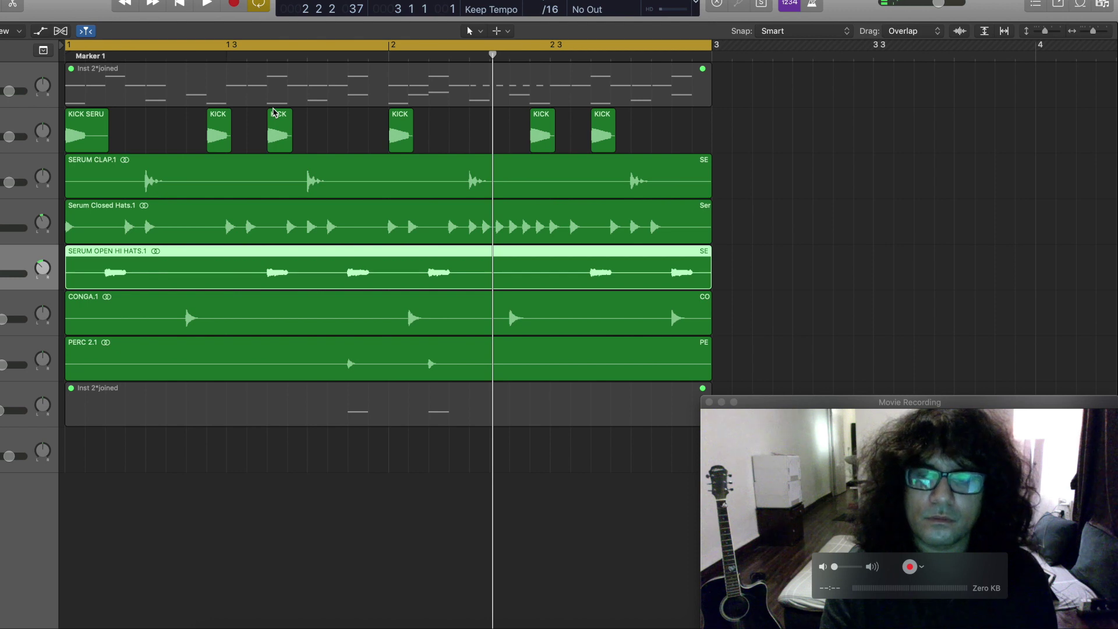
Step: Play the full drum groove from the start and mute the Serum Closed Hats region
{"action": "key", "text": "Return"}
{"action": "key", "text": "space"}
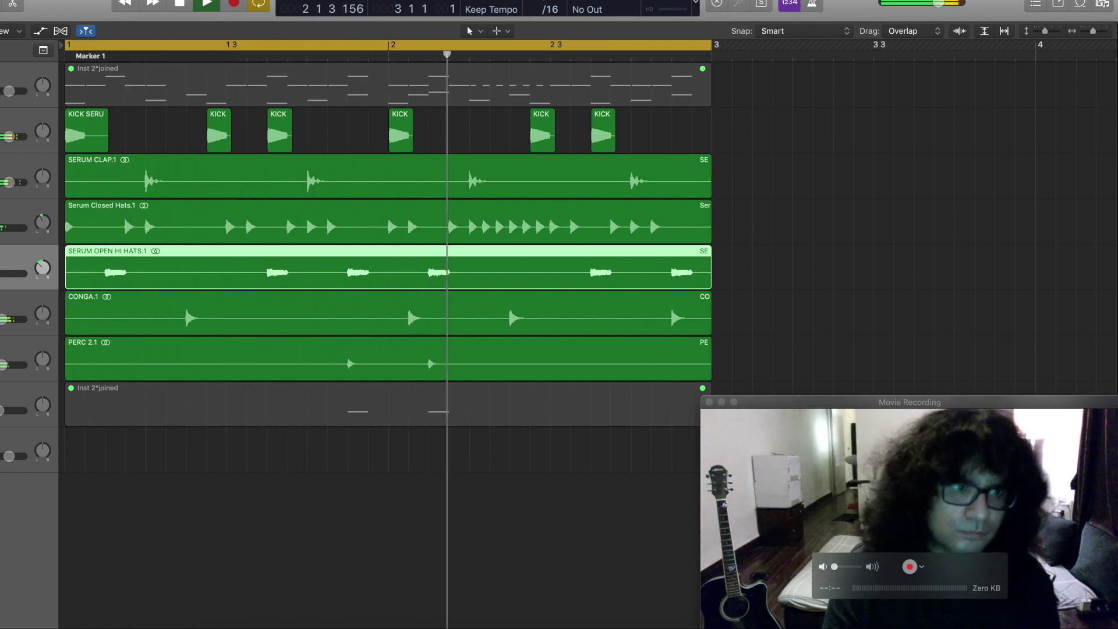
{"action": "key", "text": "ctrl+m"}
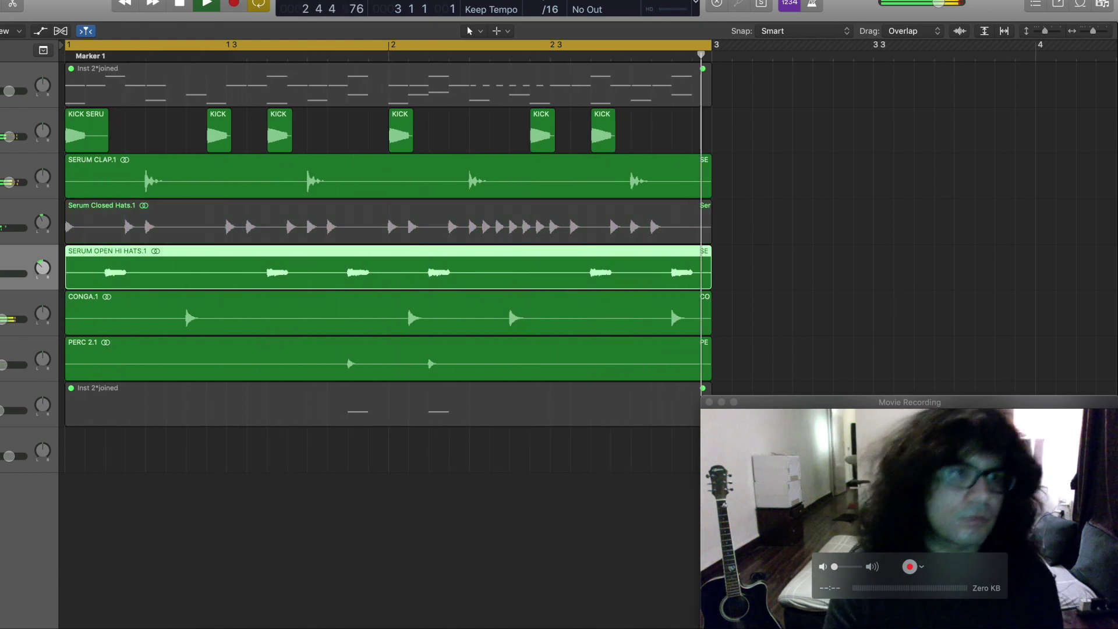